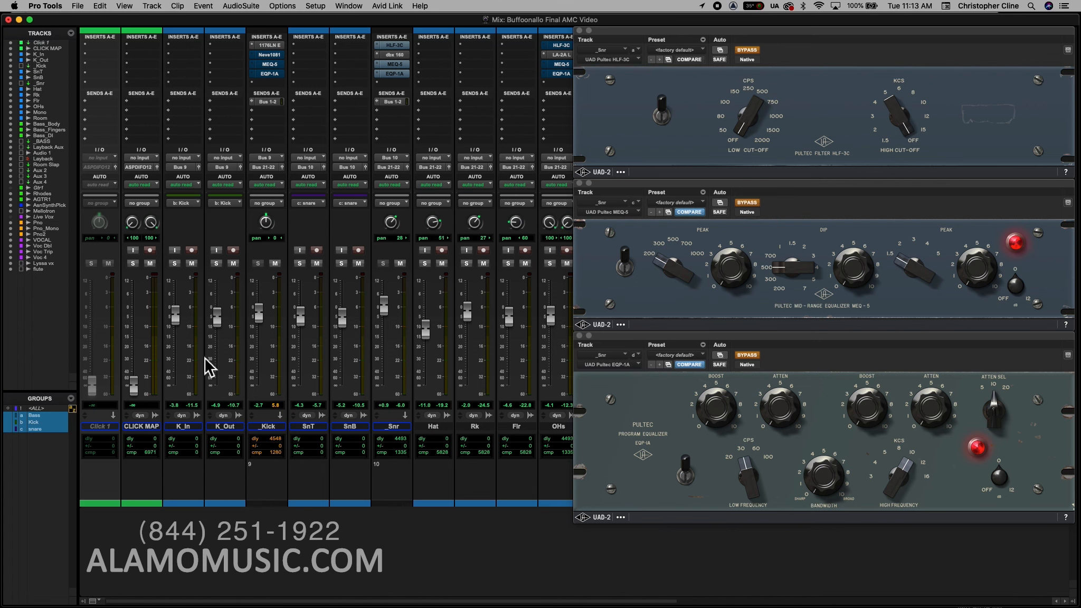
Switch to the Edit window and back to the mixer, and start playback.
key(super+equal)
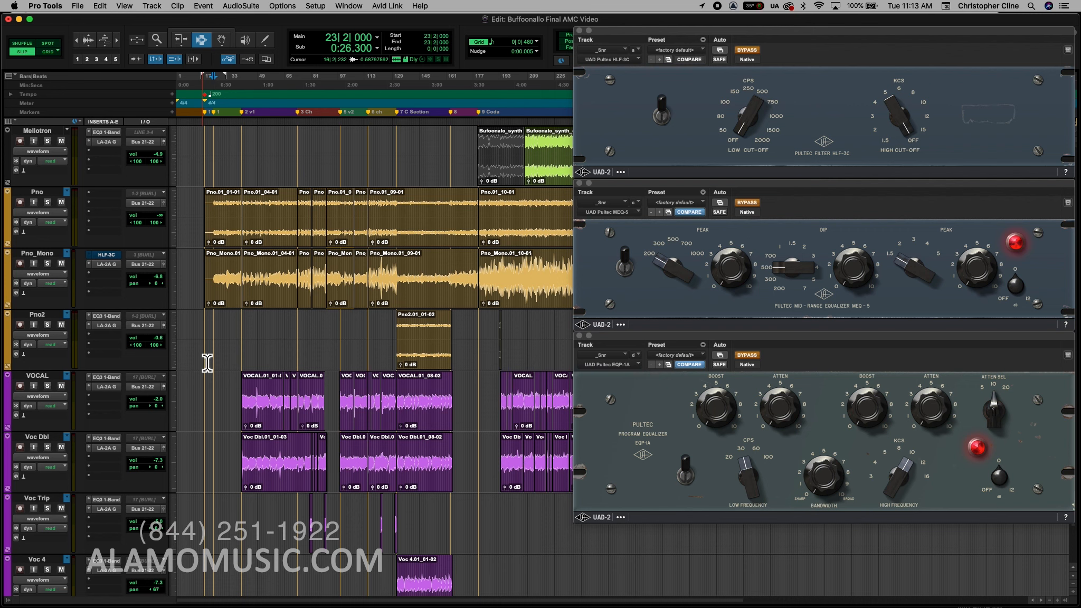
key(super+equal)
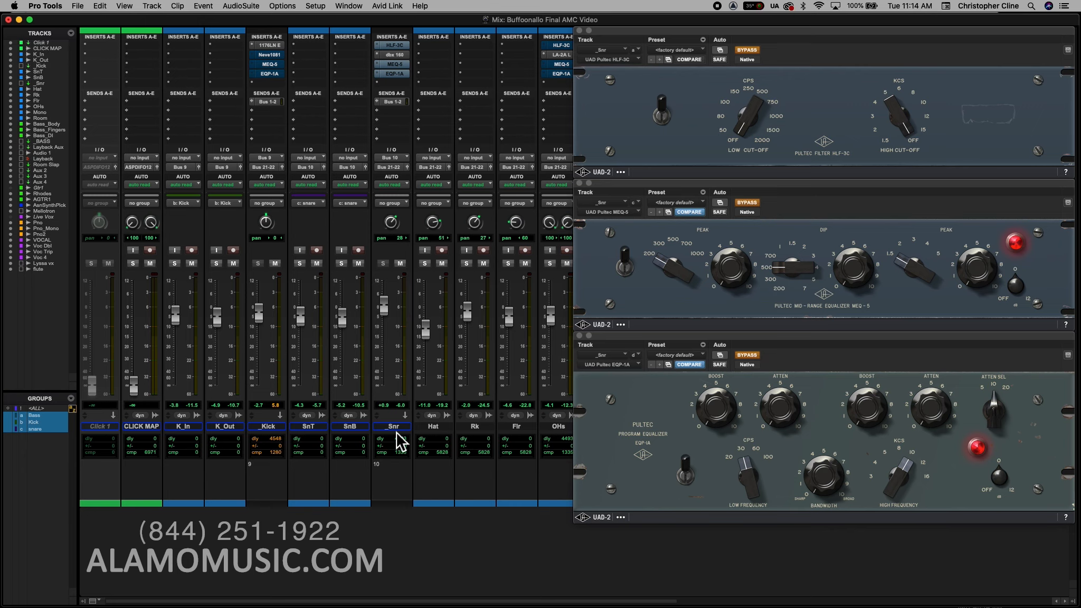
key(space)
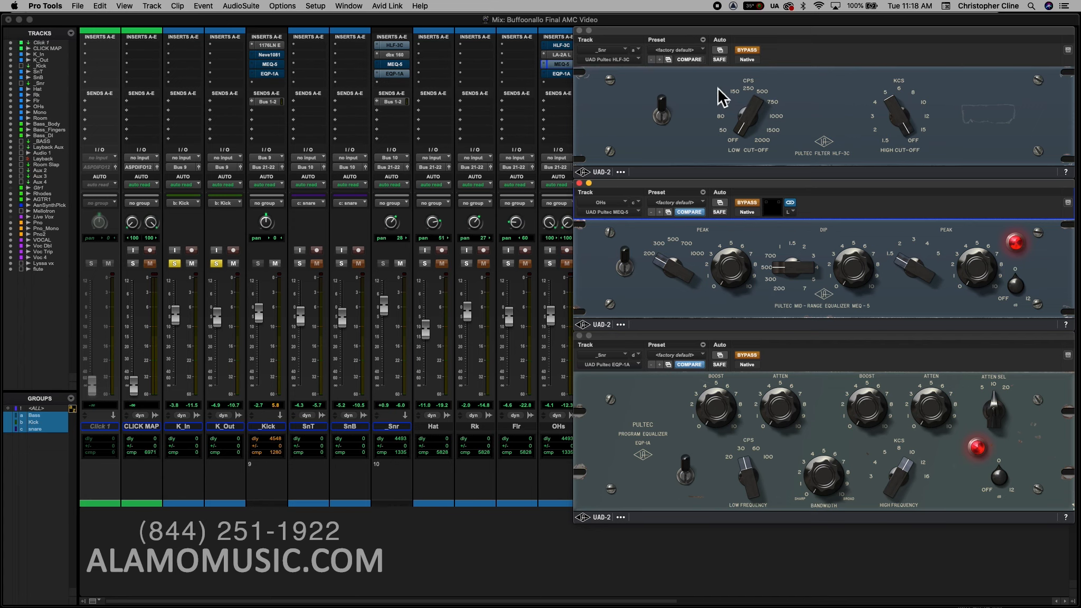
Close the three open Pultec plug-in windows: HLF-3C, MEQ-5 and EQP-1A.
click(579, 31)
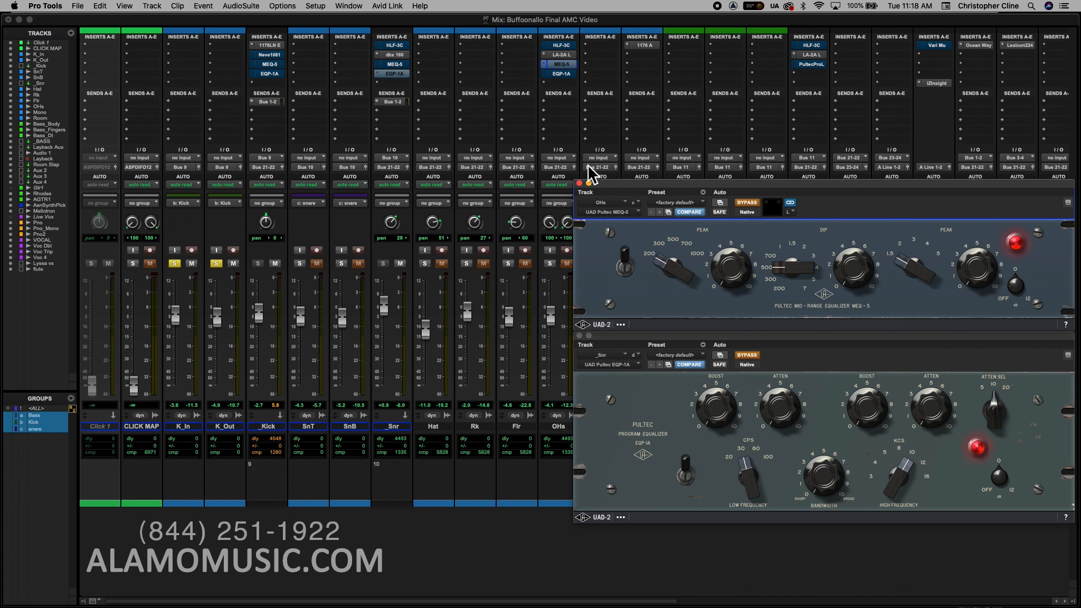
click(580, 184)
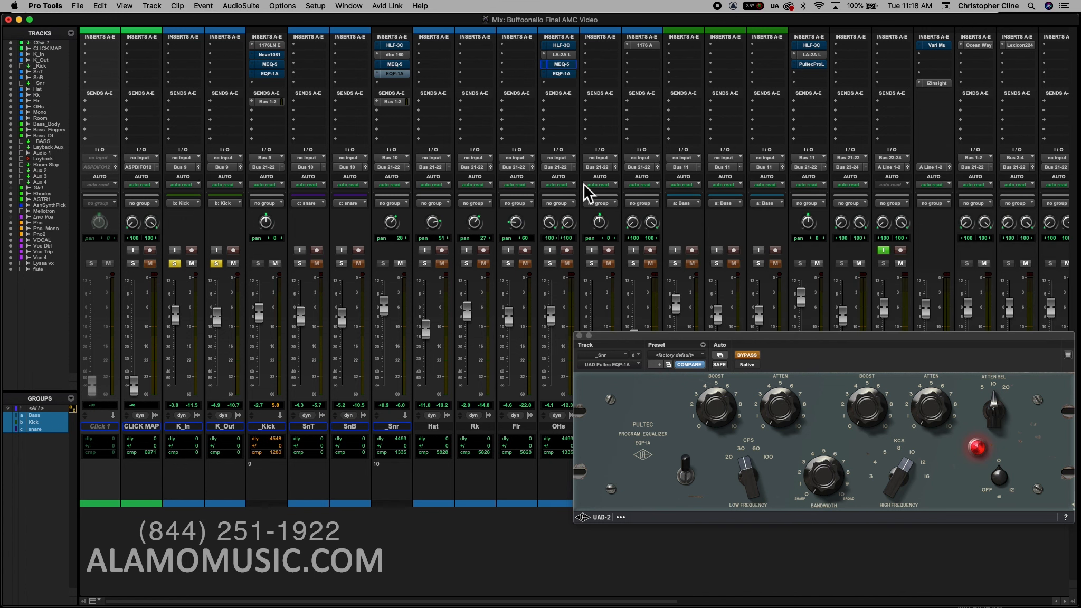
click(579, 336)
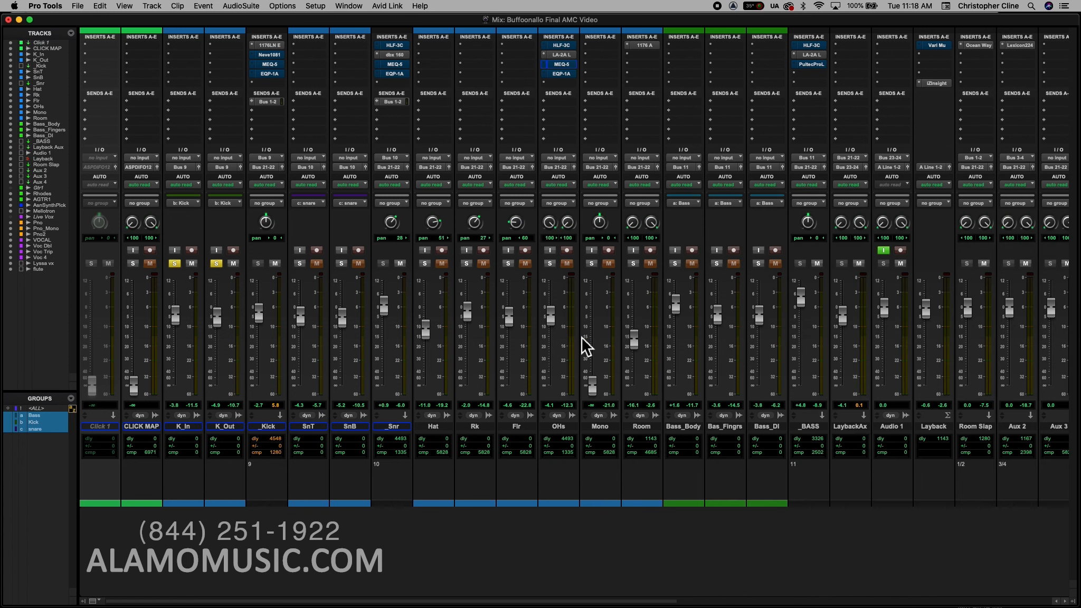
Open the MEQ-5 on the _Kick track, take it out of bypass and raise its dip amount.
click(269, 65)
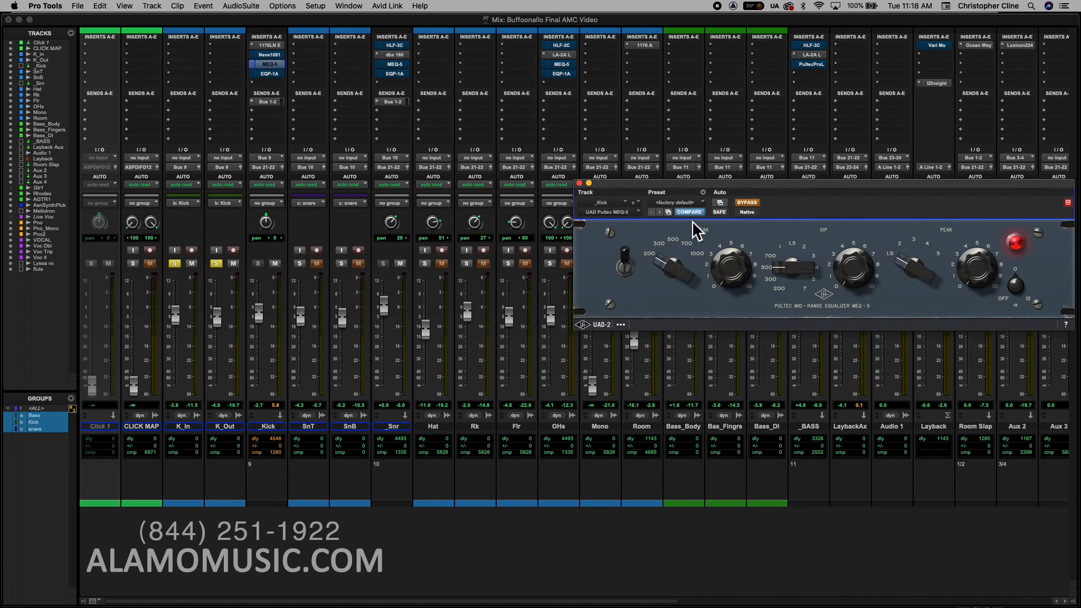
drag(694, 183, 514, 202)
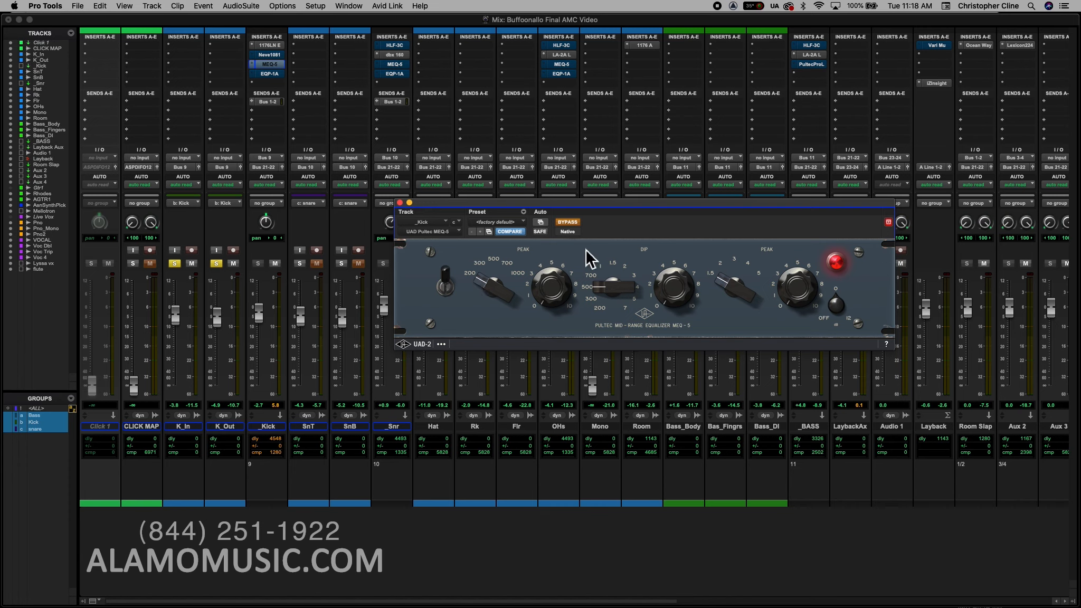
click(569, 222)
click(569, 223)
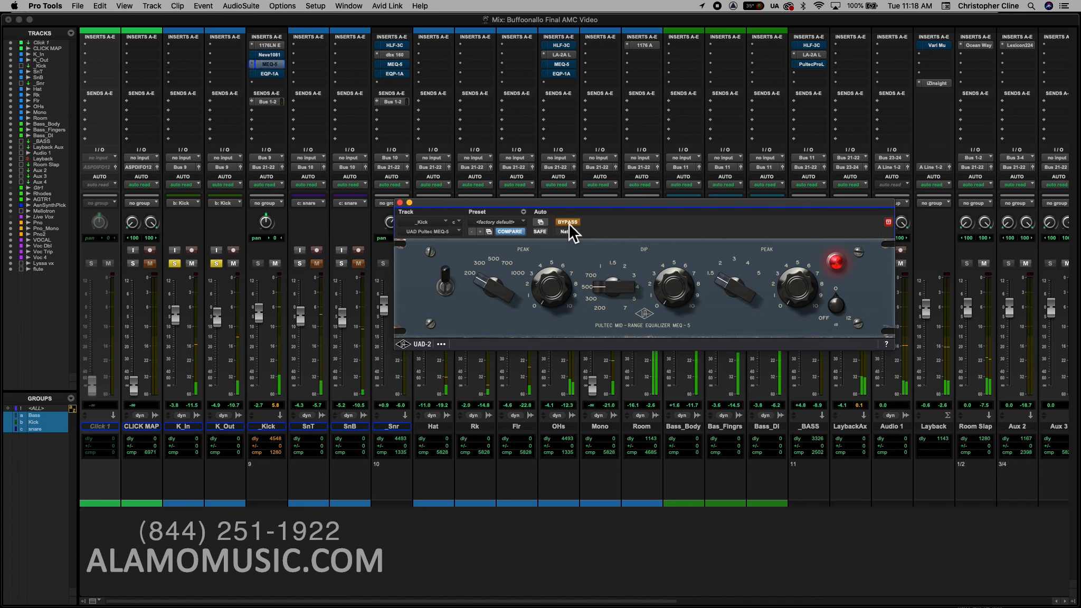
click(569, 222)
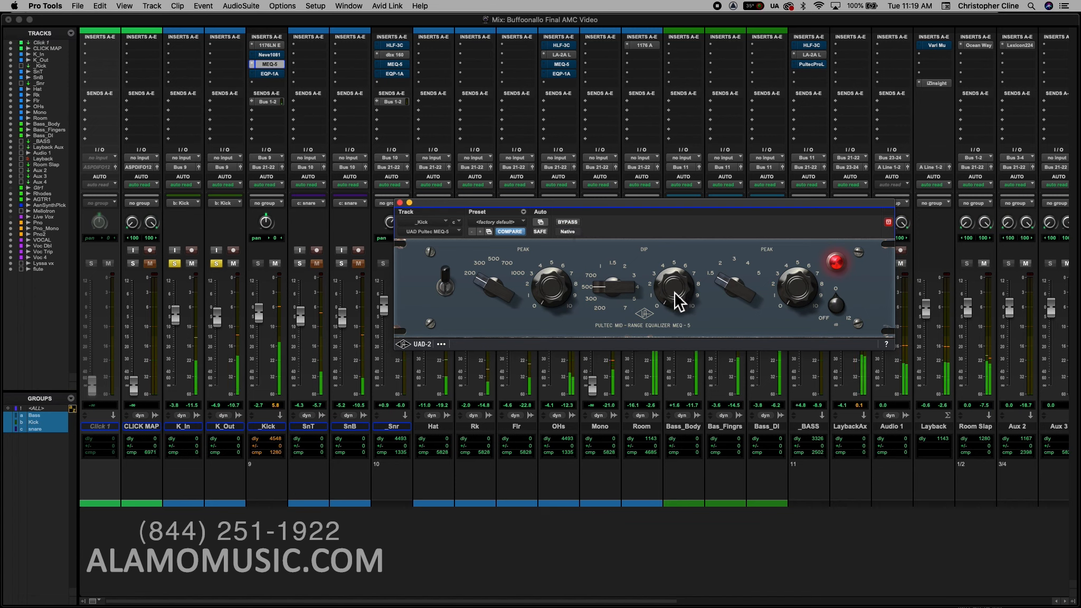
drag(676, 296, 674, 252)
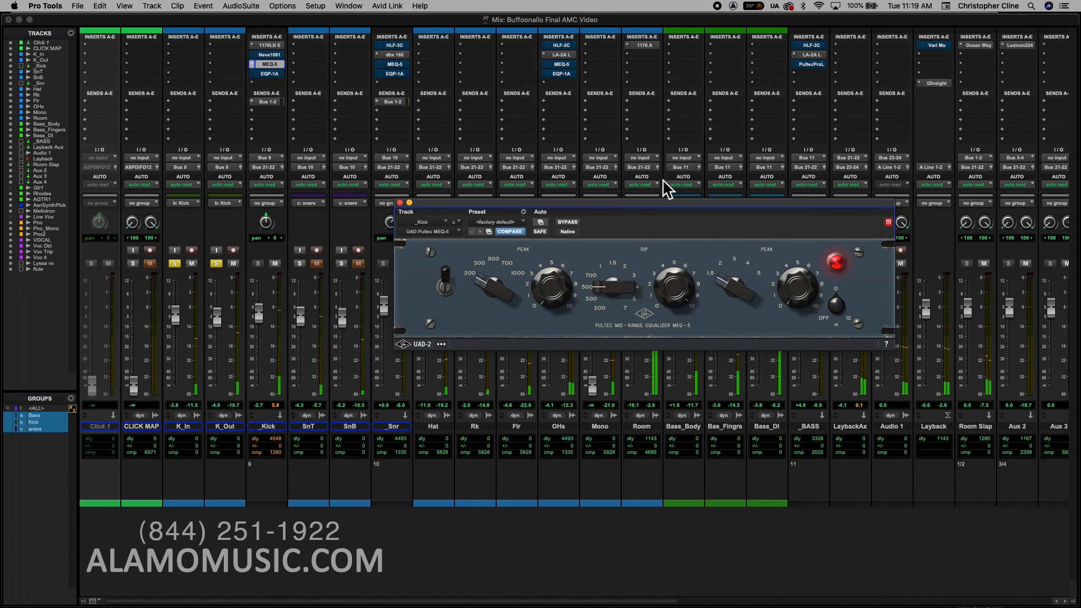
Compare the kick sound with the MEQ-5 bypassed and active, leaving the equalizer active.
click(569, 223)
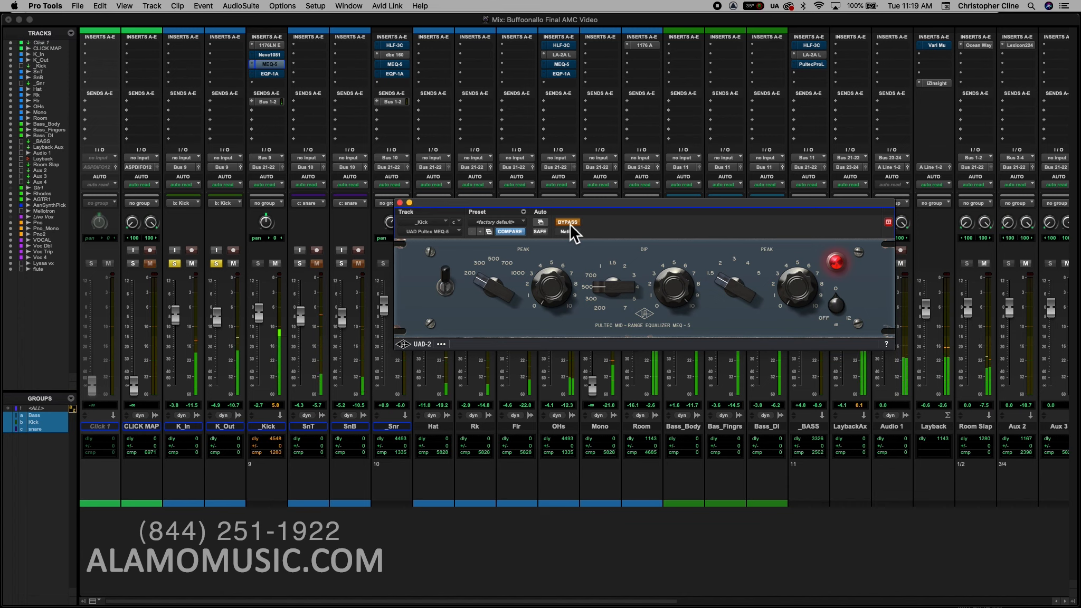
click(569, 222)
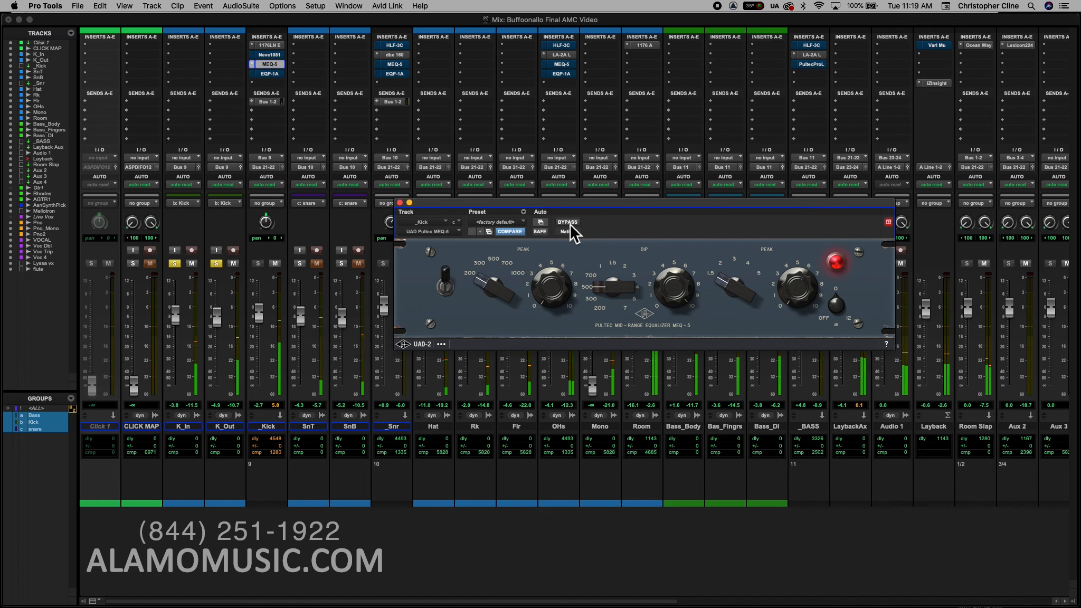
click(567, 222)
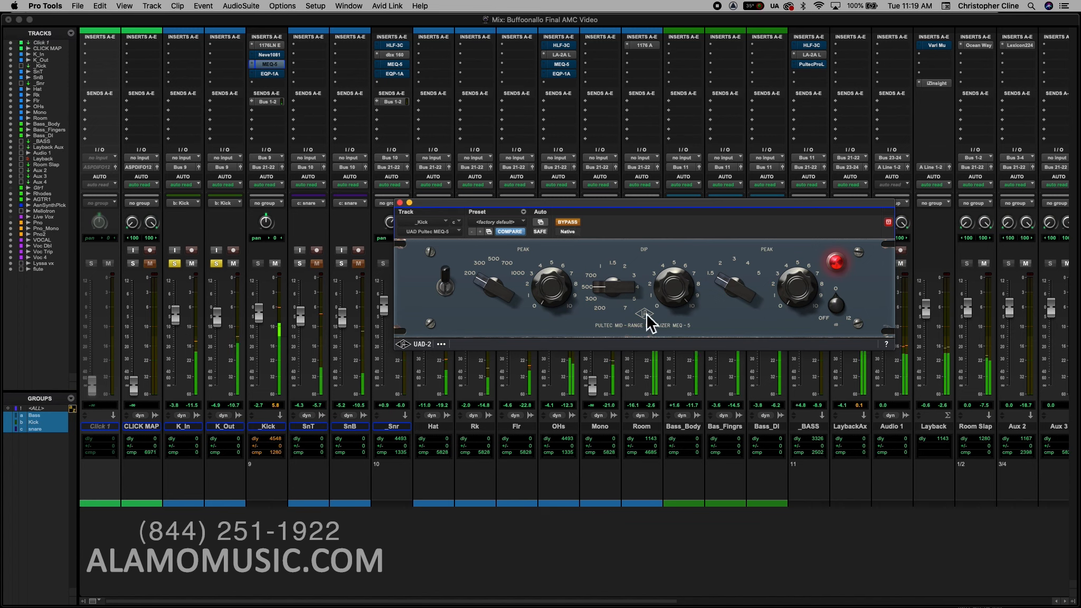
click(565, 225)
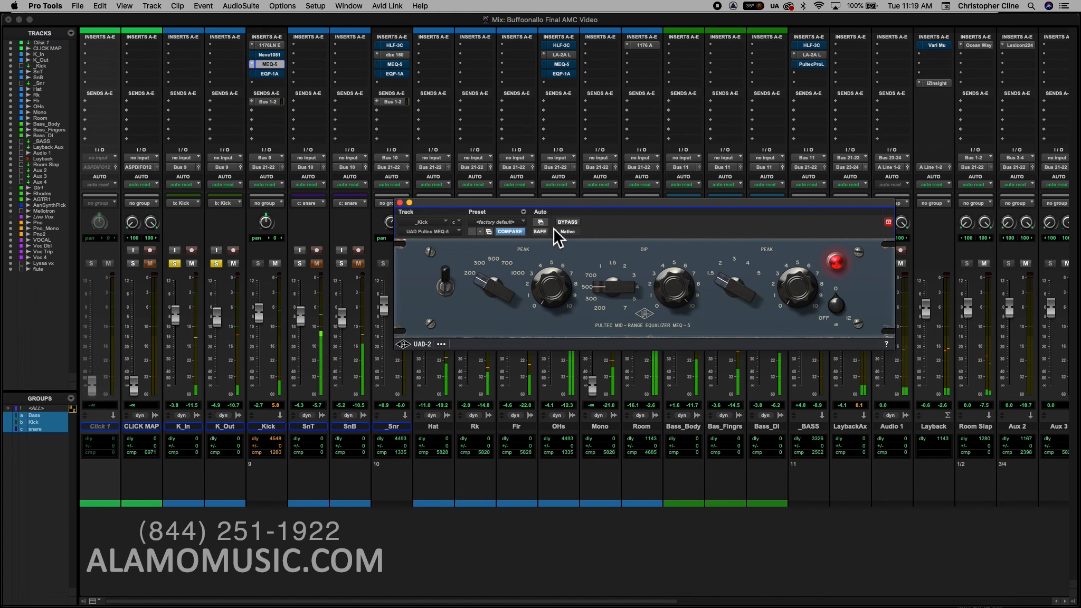
On the _Kick track's EQP-1A, set the low frequency to 60 CPS and raise the low boost, comparing against bypass.
drag(545, 207, 619, 38)
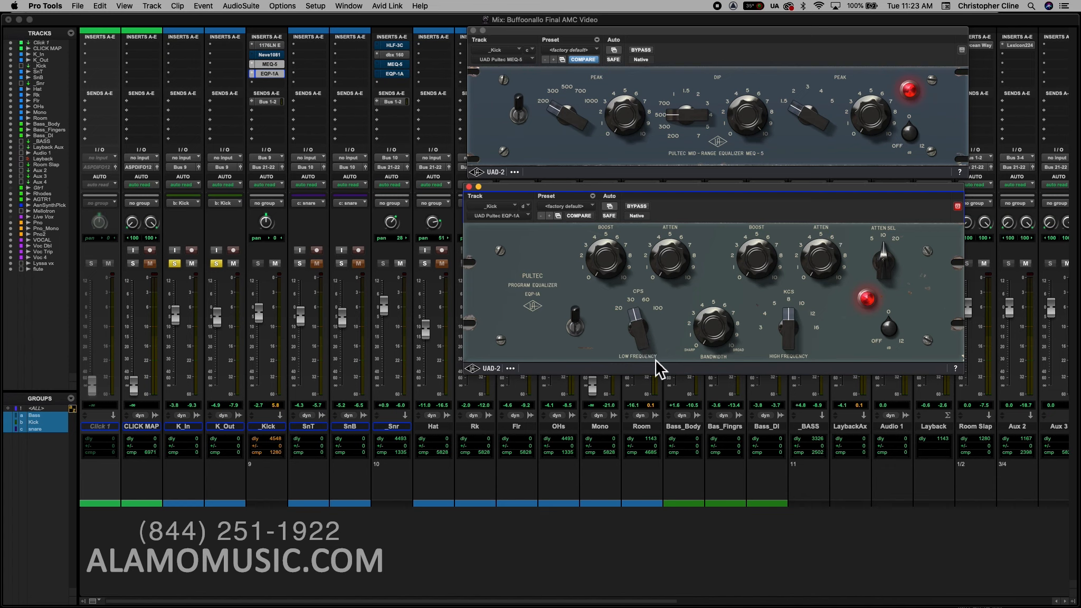
drag(642, 338, 644, 309)
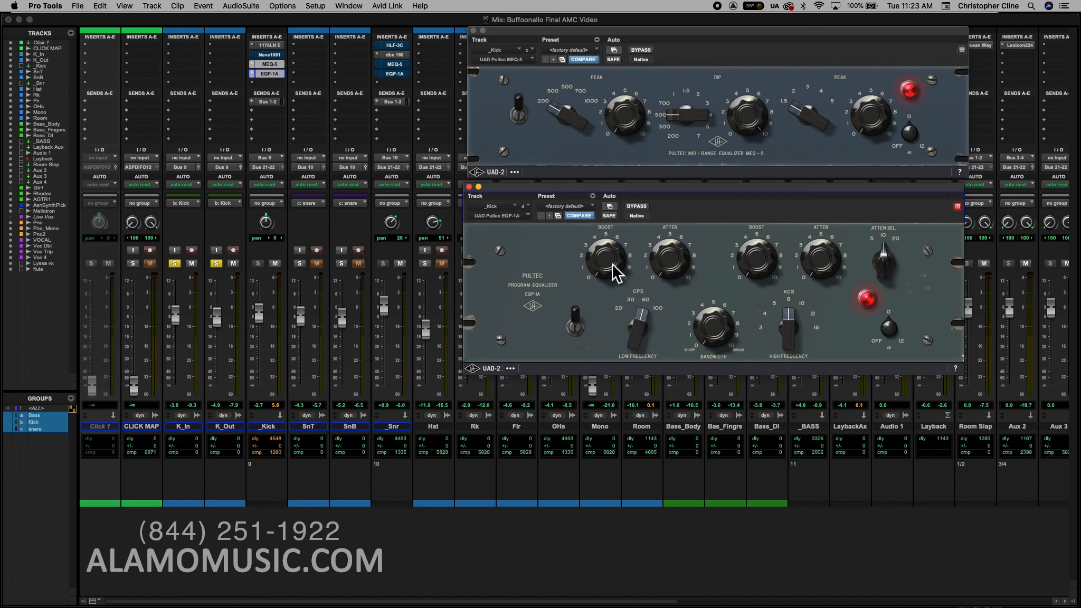
key(space)
drag(610, 265, 608, 224)
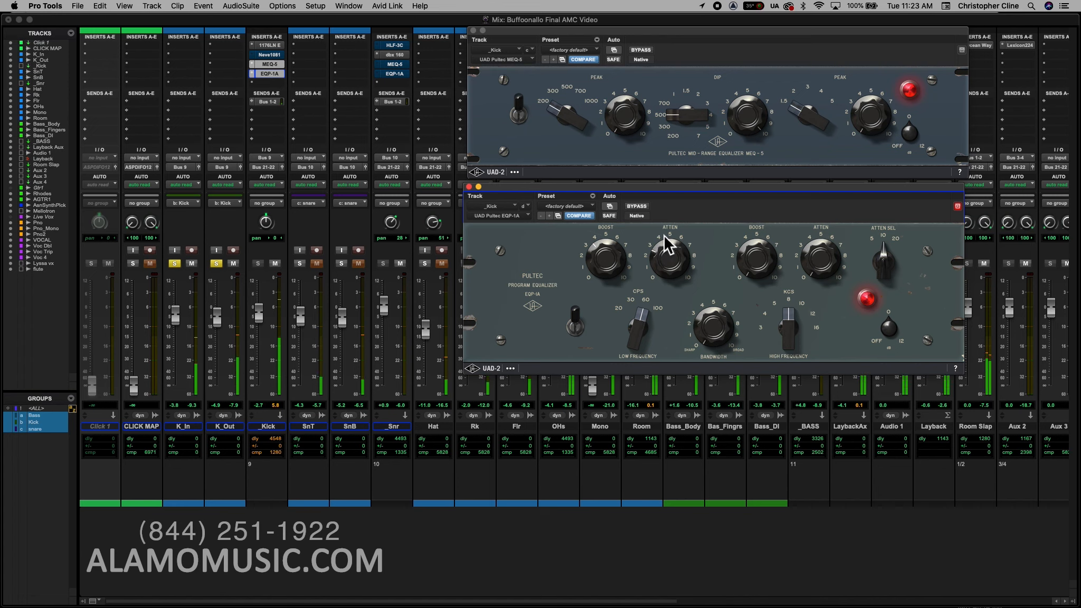
click(636, 205)
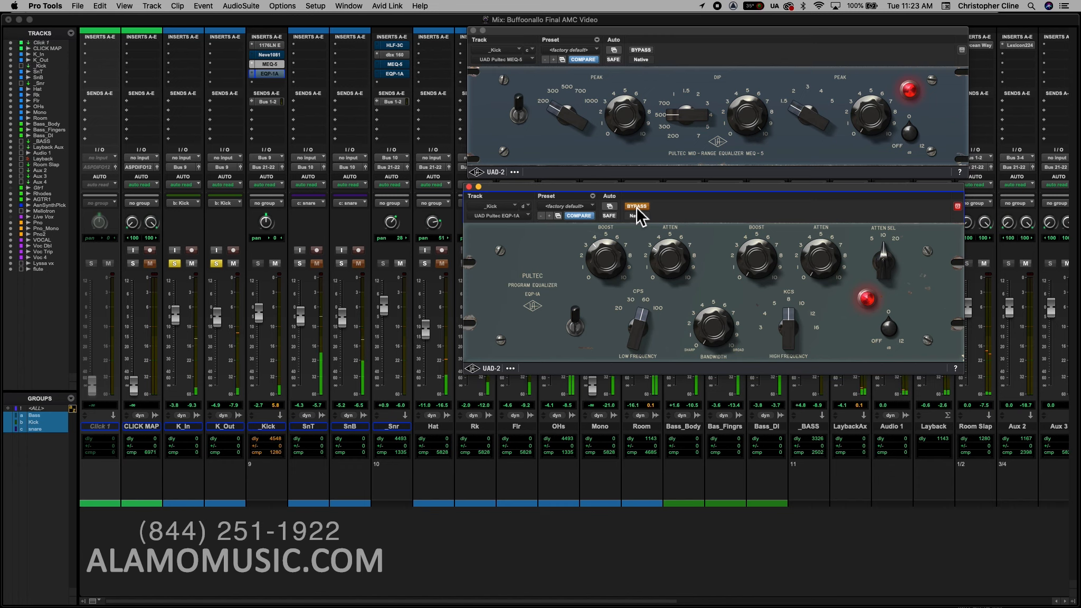
click(636, 206)
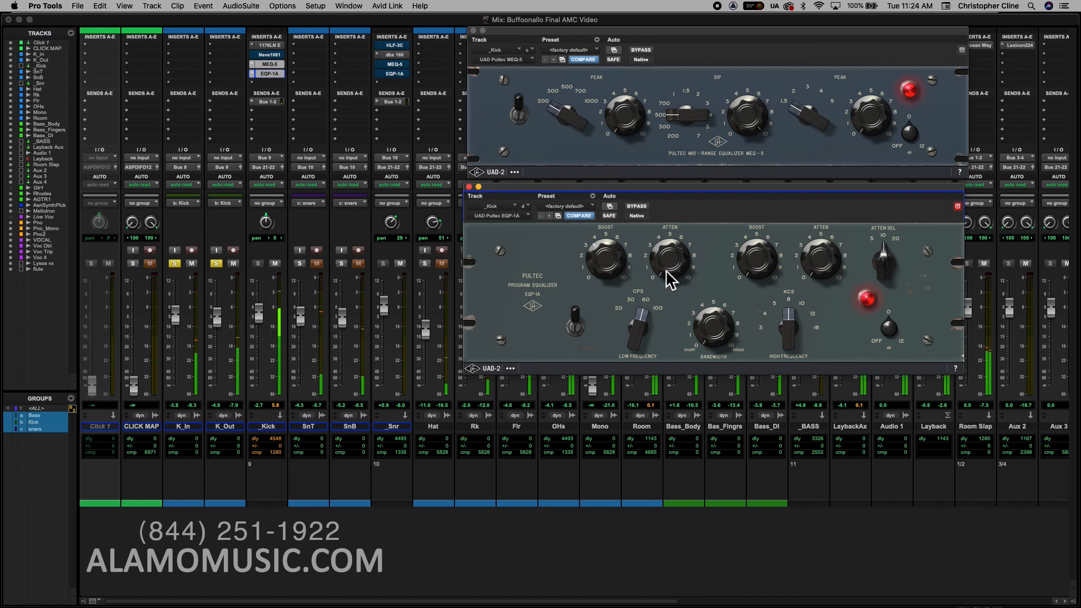
Raise the low-frequency attenuation and the high-frequency boost on the kick's EQP-1A.
drag(670, 273, 665, 239)
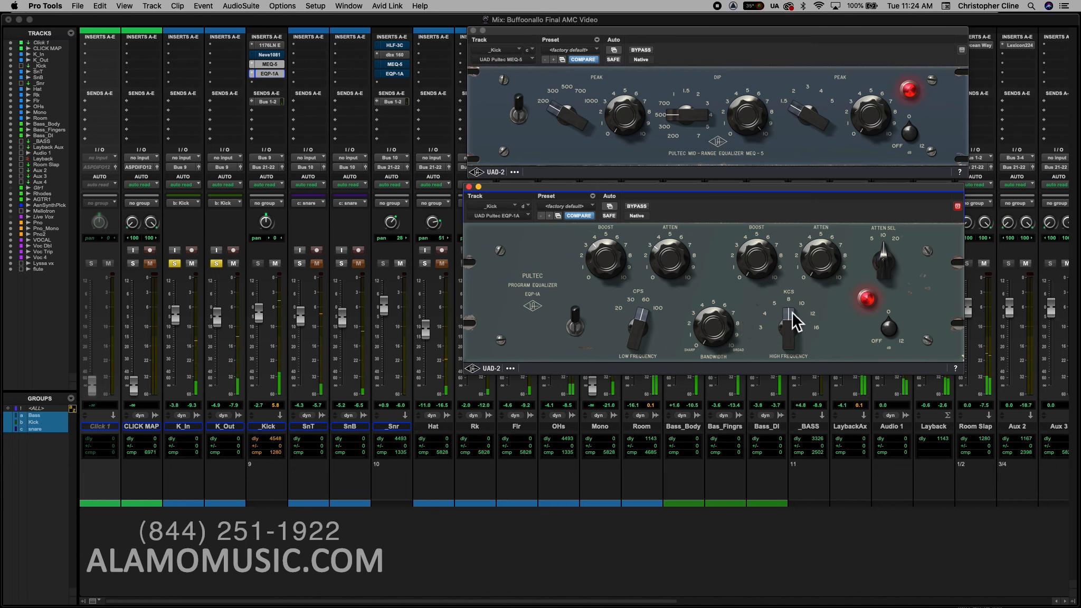
drag(762, 260, 755, 205)
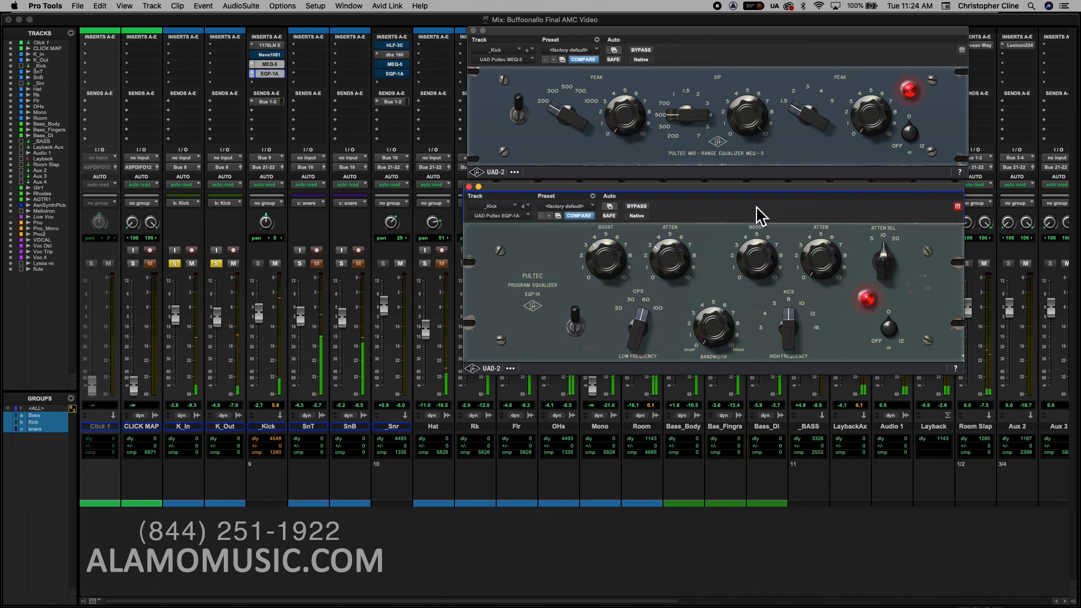
Unsolo the kick tracks and close the EQP-1A and MEQ-5 windows.
click(217, 263)
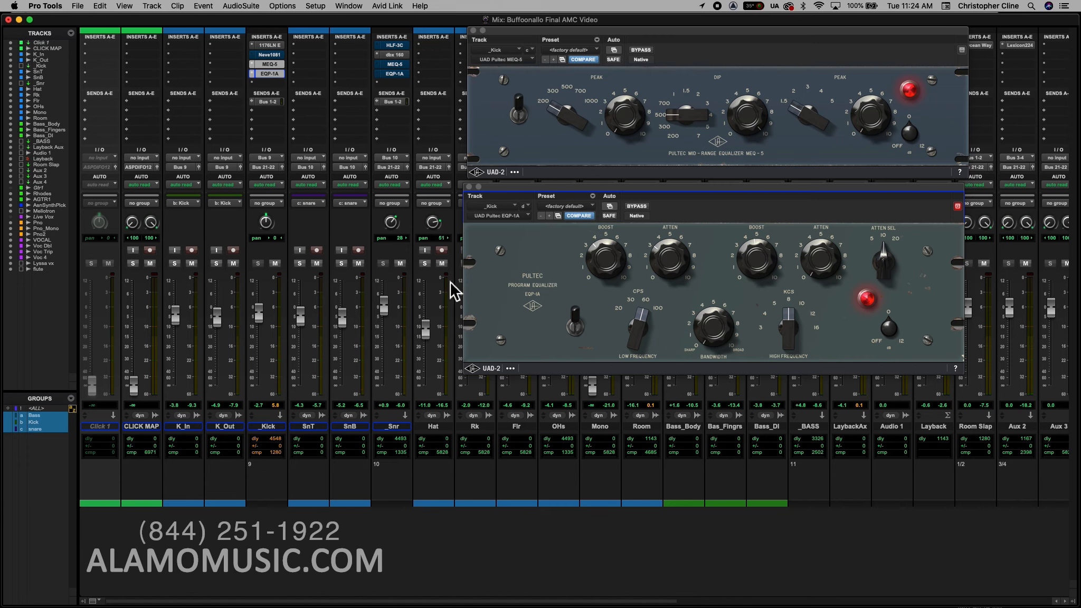
click(468, 186)
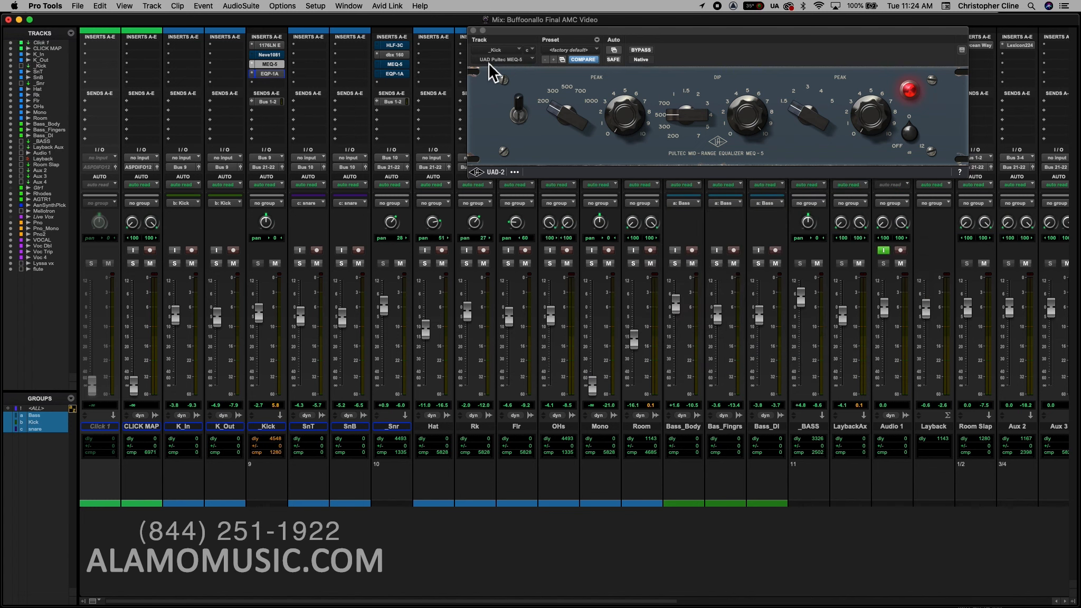
click(473, 31)
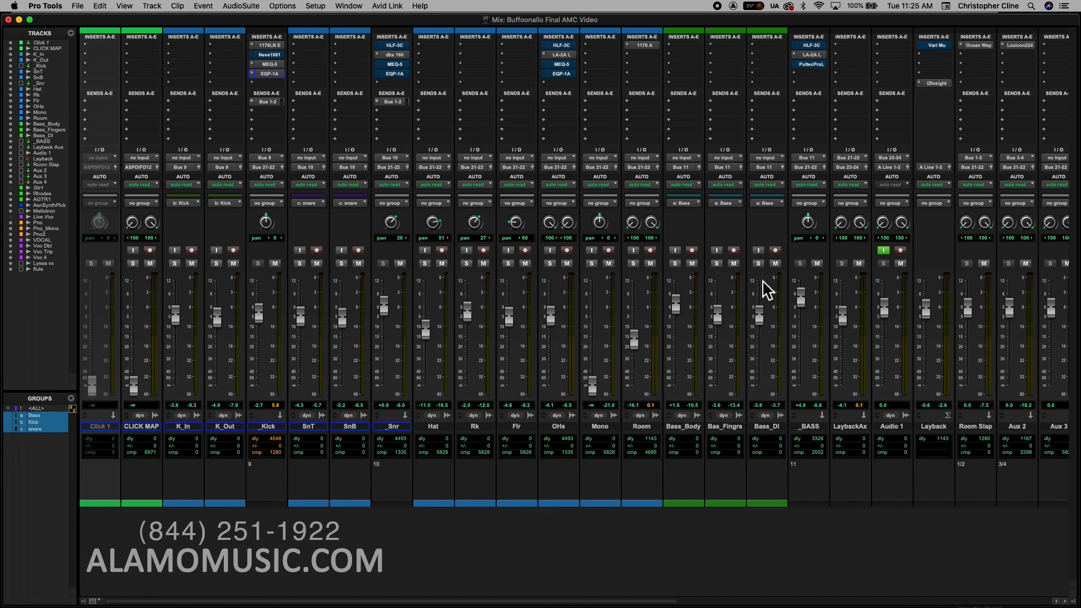
Solo the three grouped bass tracks and start playback.
click(719, 266)
key(space)
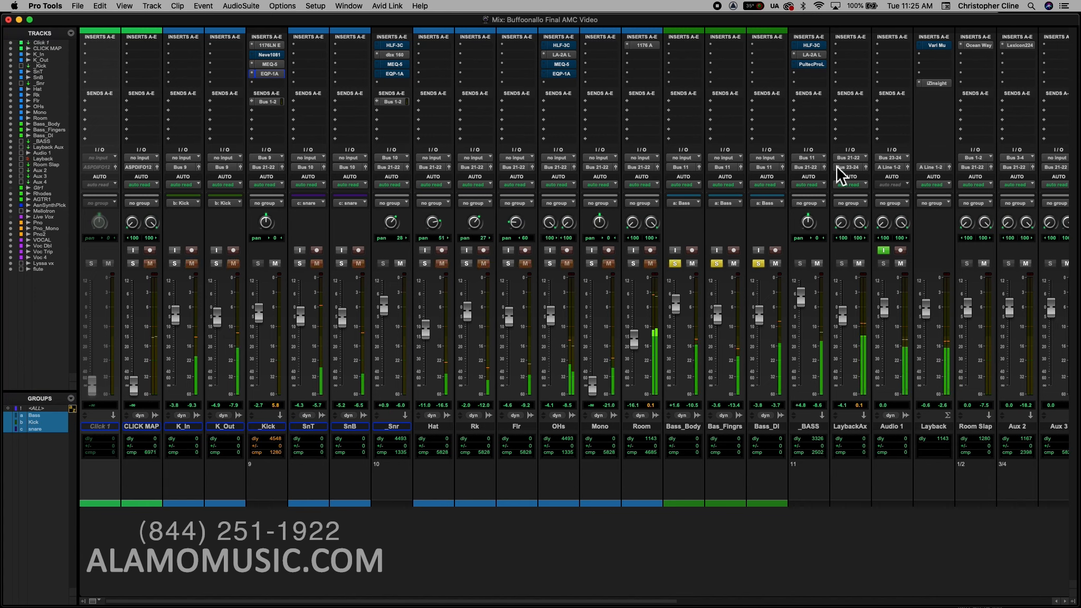
Open the HLF-3C on the _BASS track, take it out of bypass and set its low cut-off to 100 CPS.
click(816, 45)
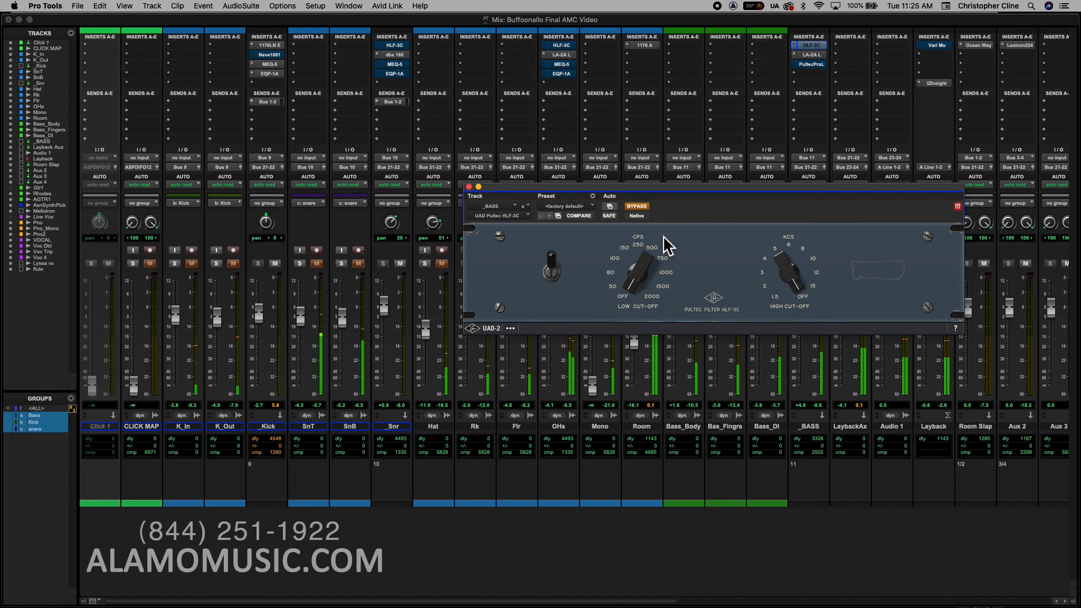
click(636, 208)
drag(633, 283, 647, 165)
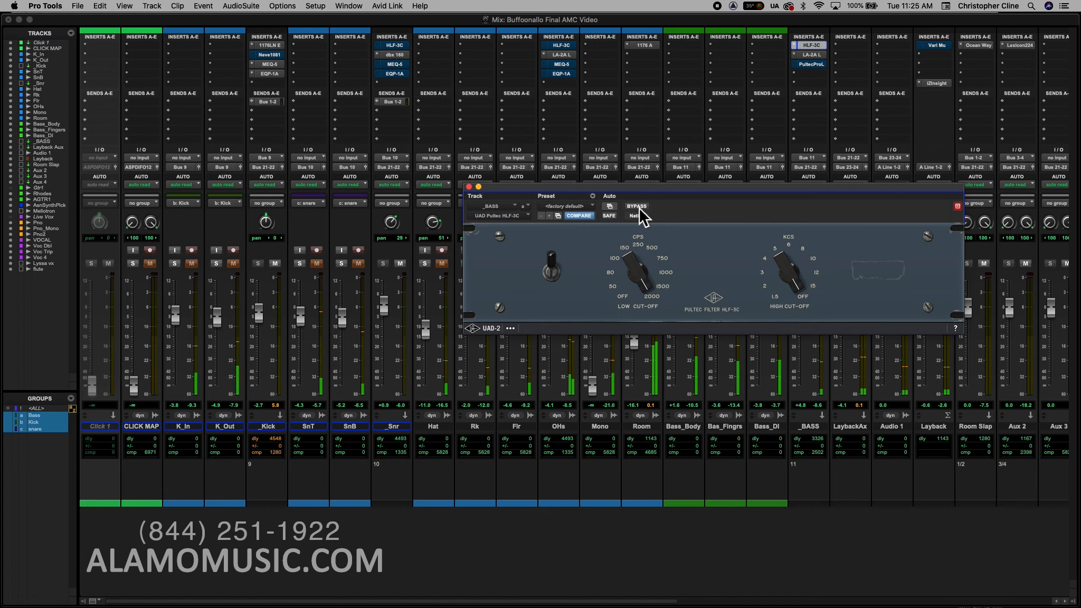
drag(639, 269, 642, 345)
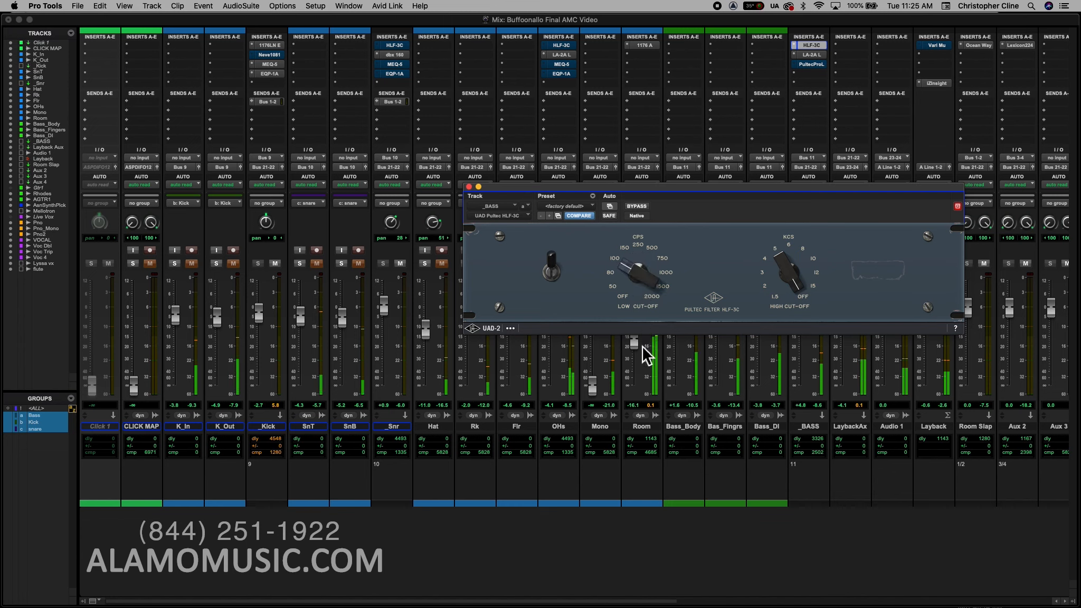
Solo the kick tracks alongside the bass and compare the HLF-3C low cut bypassed and active.
click(216, 264)
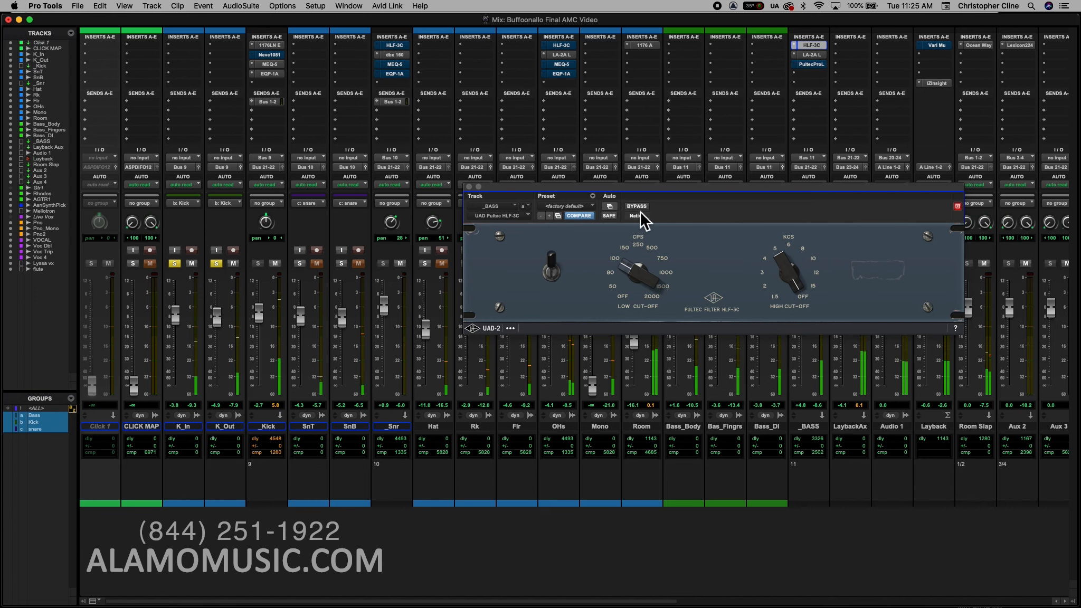
drag(675, 188, 715, 187)
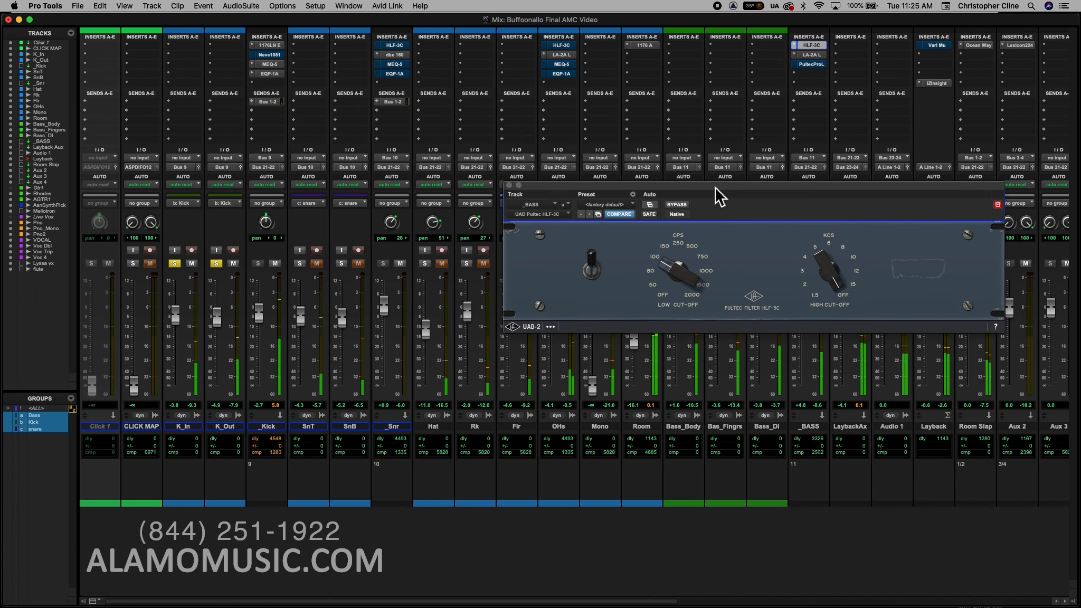
click(681, 205)
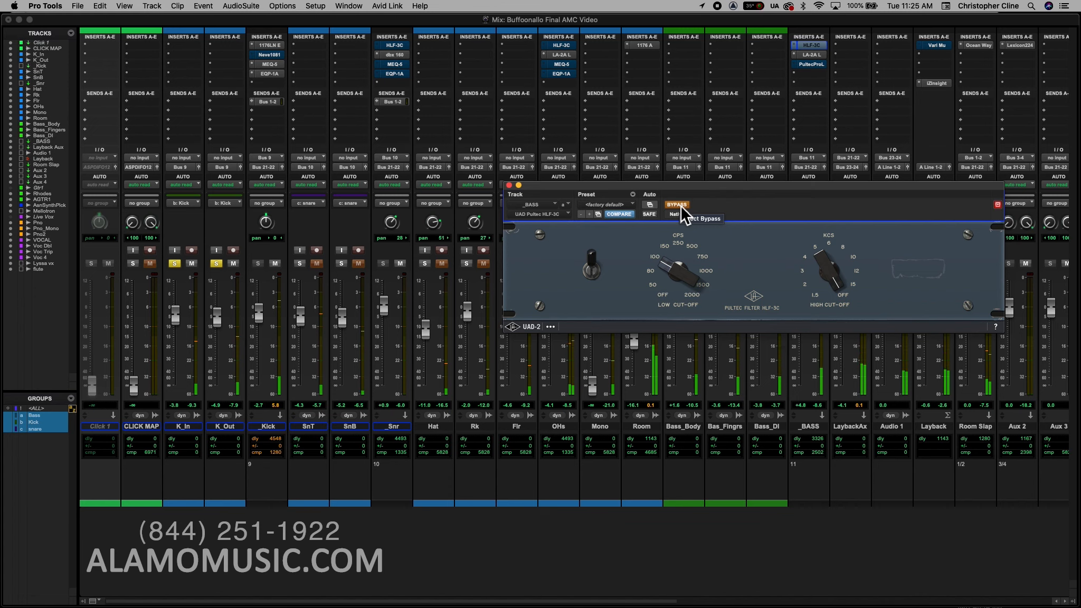
click(681, 204)
Unsolo the kick and bass tracks and move the HLF-3C window below the mixer's faders.
click(217, 263)
drag(748, 193, 770, 286)
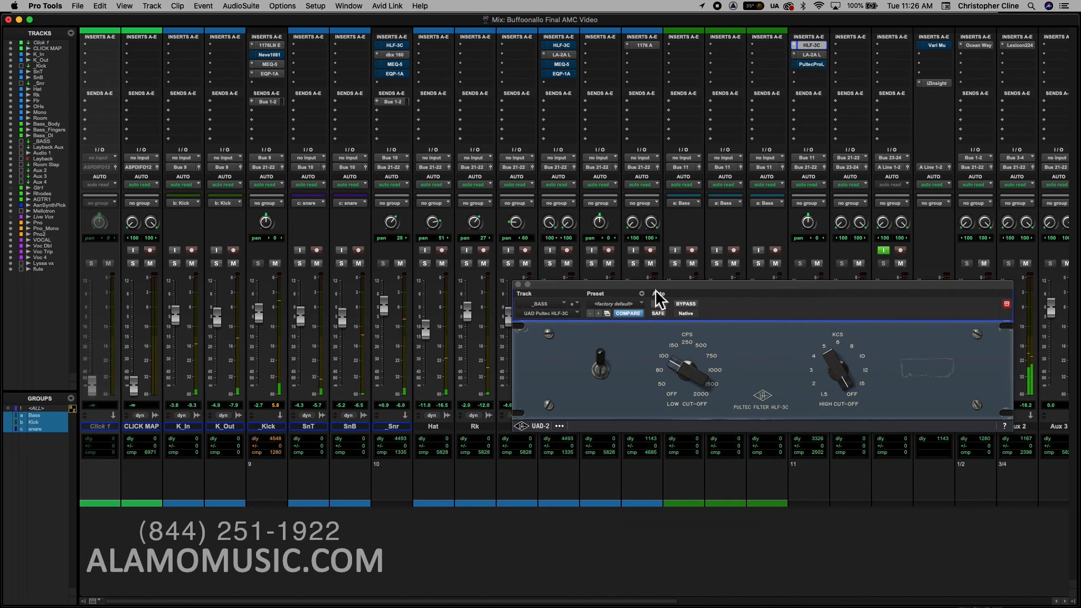
drag(655, 288, 505, 441)
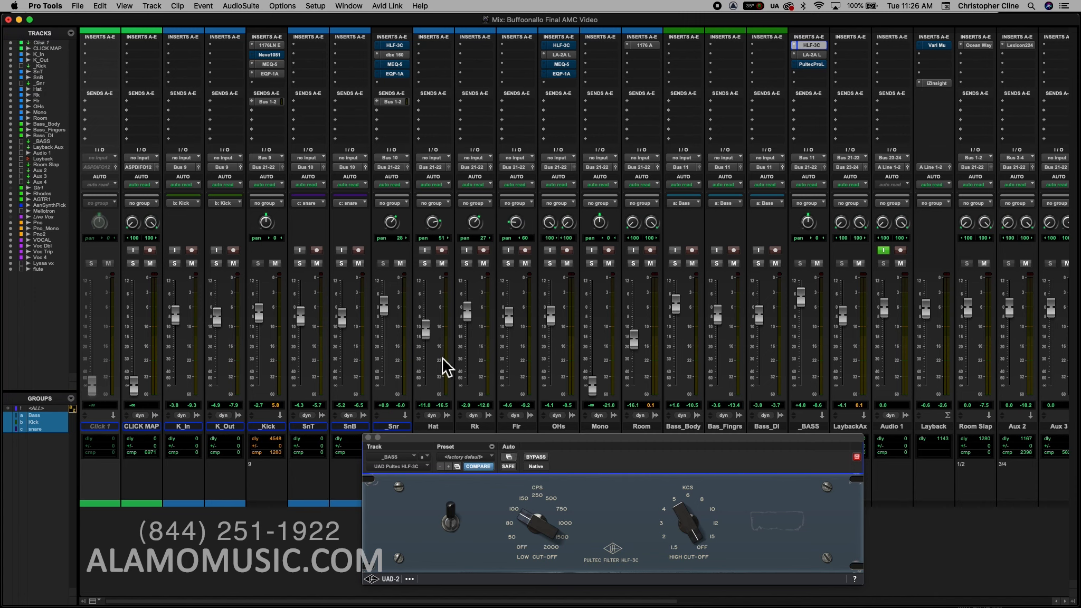
Solo the two grouped snare tracks, close the bass filter, and open the HLF-3C on the _Snr track out of bypass.
click(300, 264)
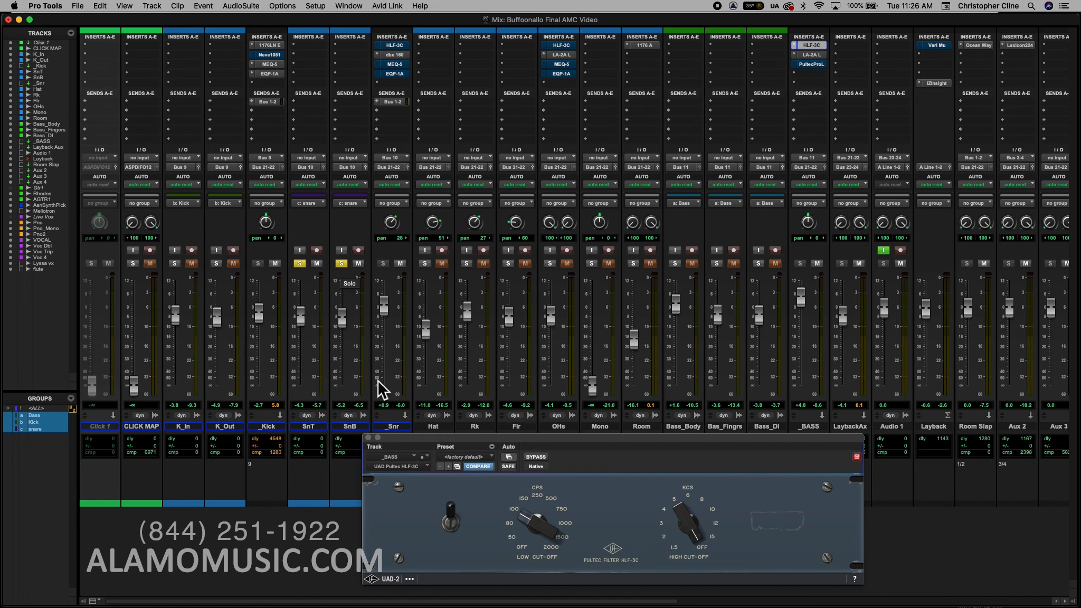
click(369, 438)
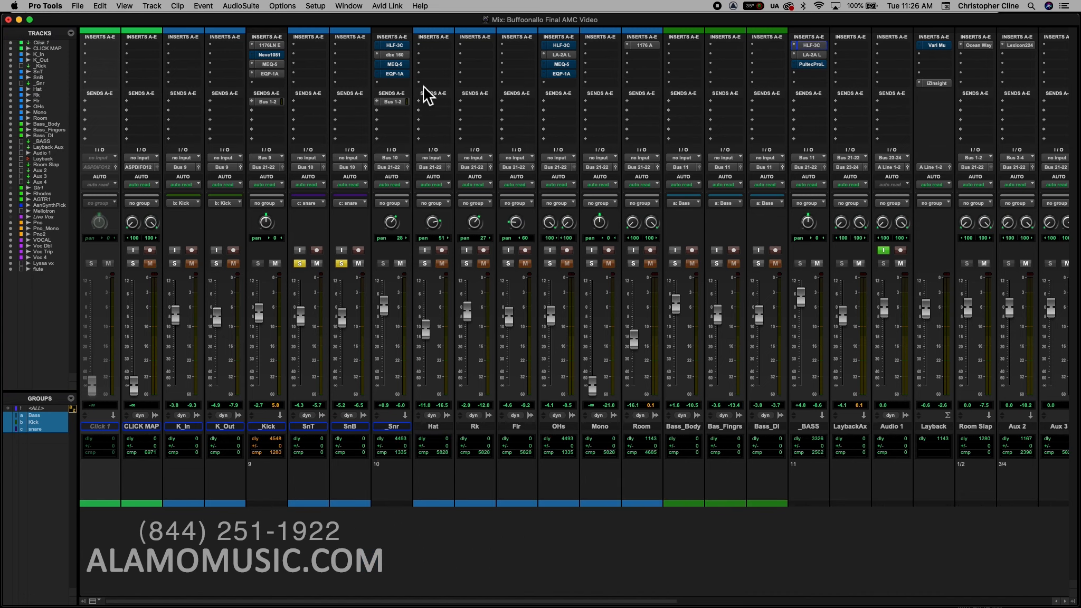
click(398, 46)
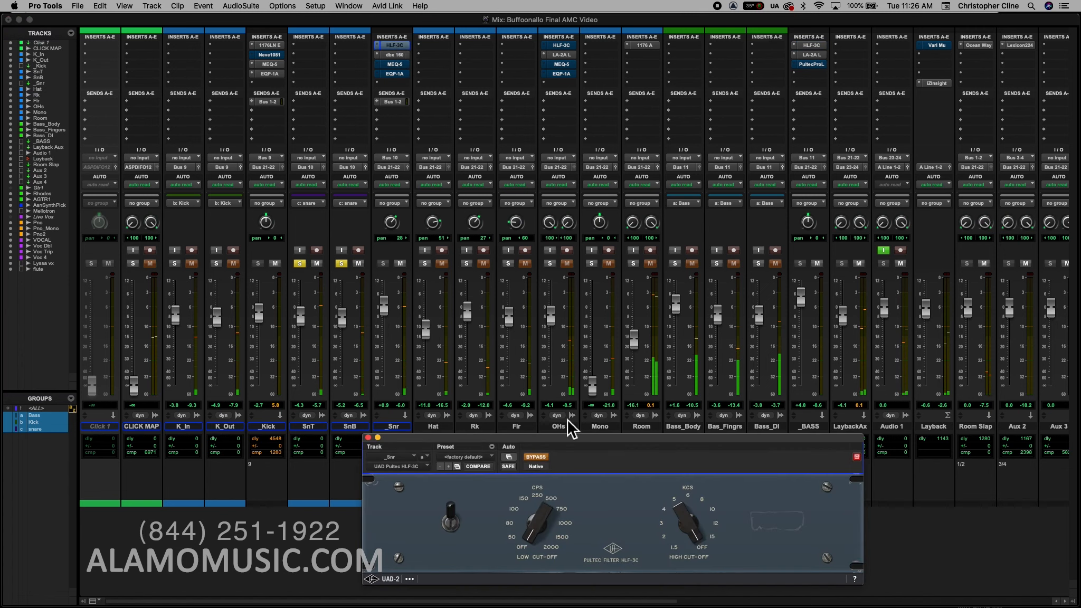
click(540, 457)
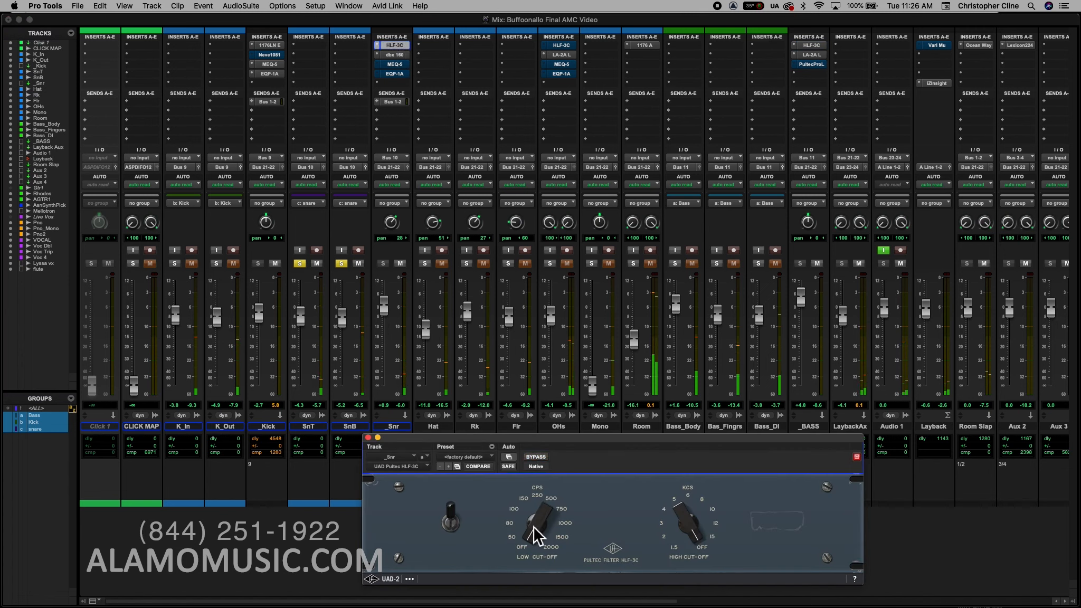
Set the low cut-off of the snare's HLF-3C to 100 CPS and close the plug-in.
mouse_move(533, 525)
mouse_down()
mouse_move(529, 495)
mouse_move(527, 519)
mouse_move(524, 508)
mouse_up()
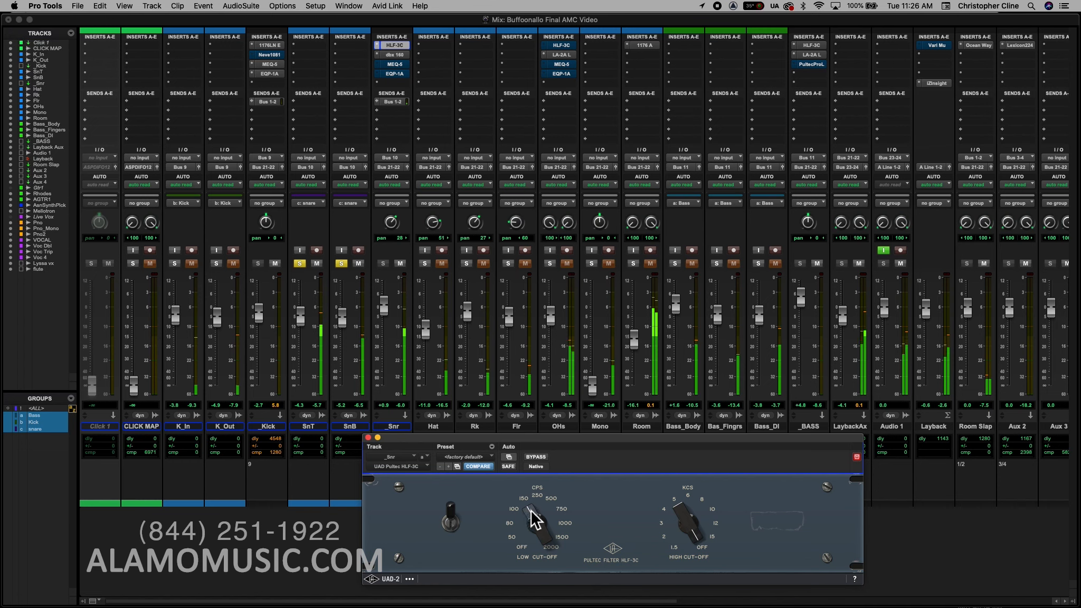
drag(530, 510, 529, 516)
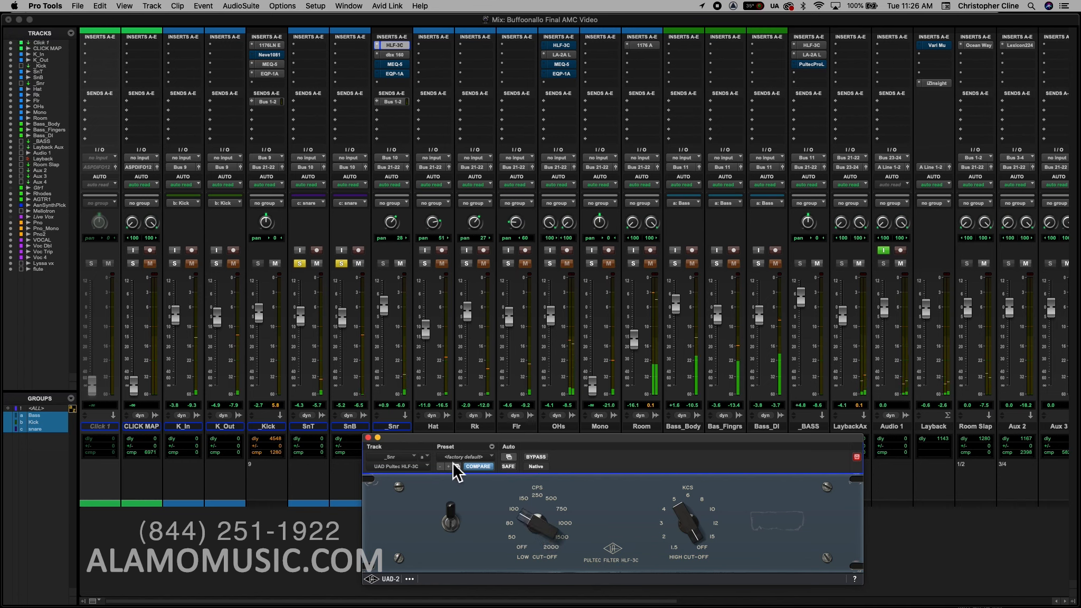
click(370, 439)
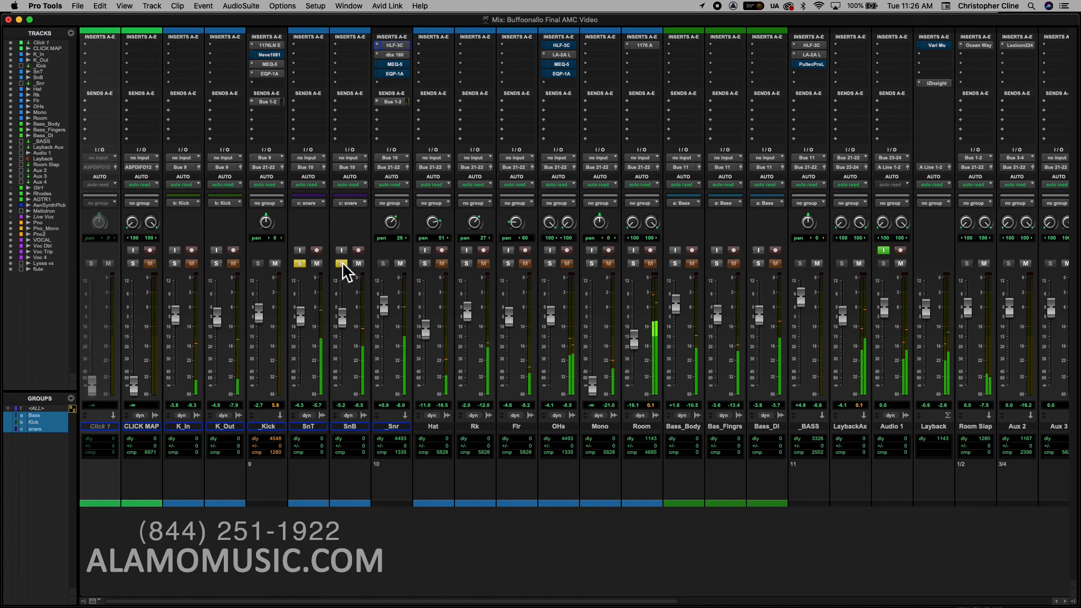
Open the MEQ-5 on the _Snr track out of bypass, move its window aside and adjust the dip amount.
click(395, 66)
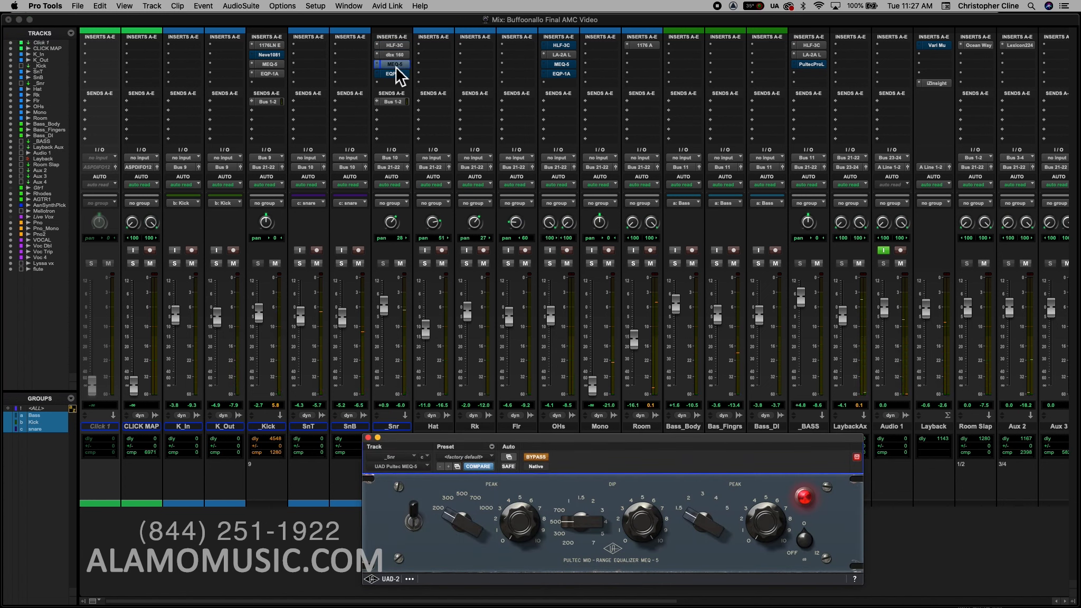
drag(522, 437, 597, 383)
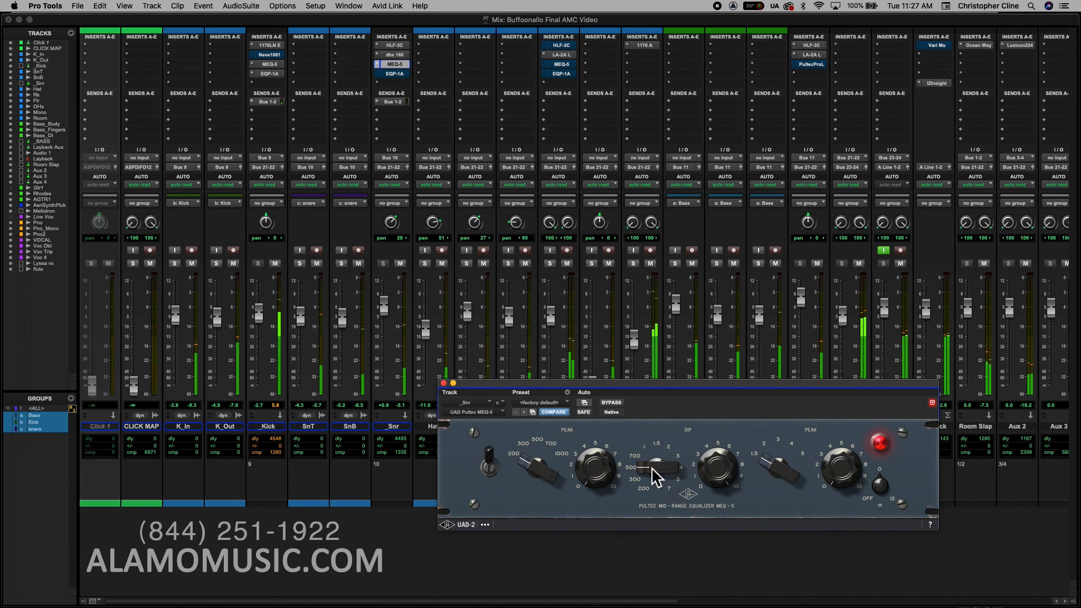
drag(724, 466, 724, 519)
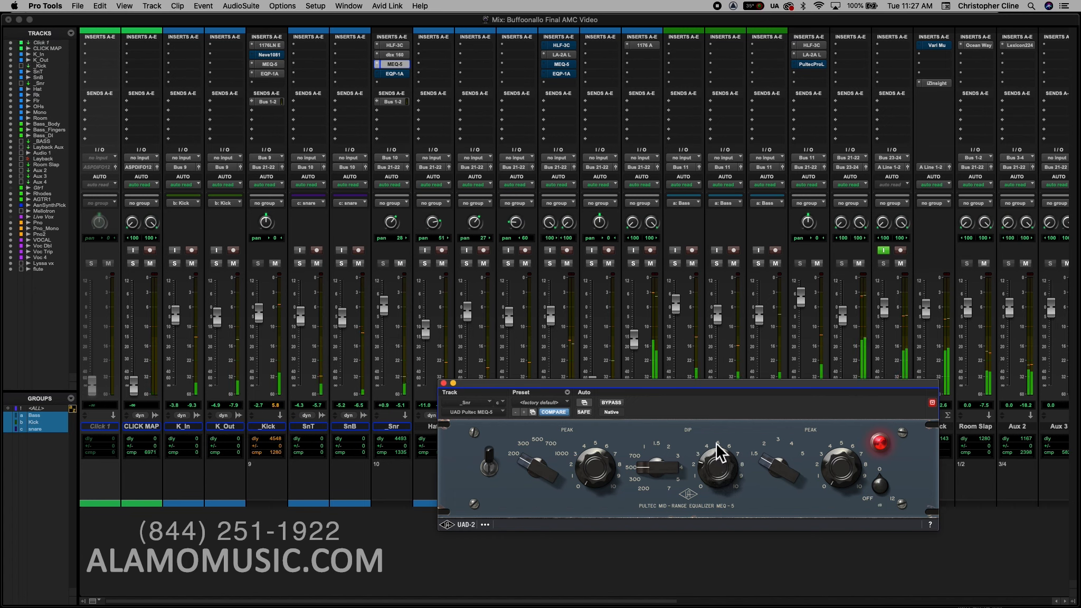
Compare the snare's MEQ-5 bypassed and active in the full mix, leaving it active, and close it.
click(610, 402)
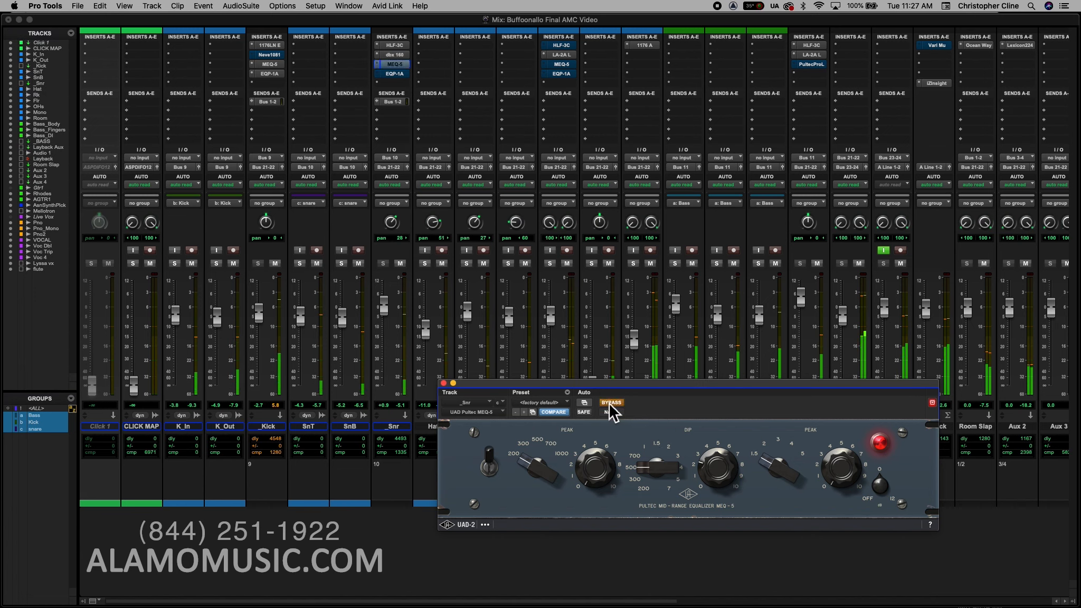
click(609, 402)
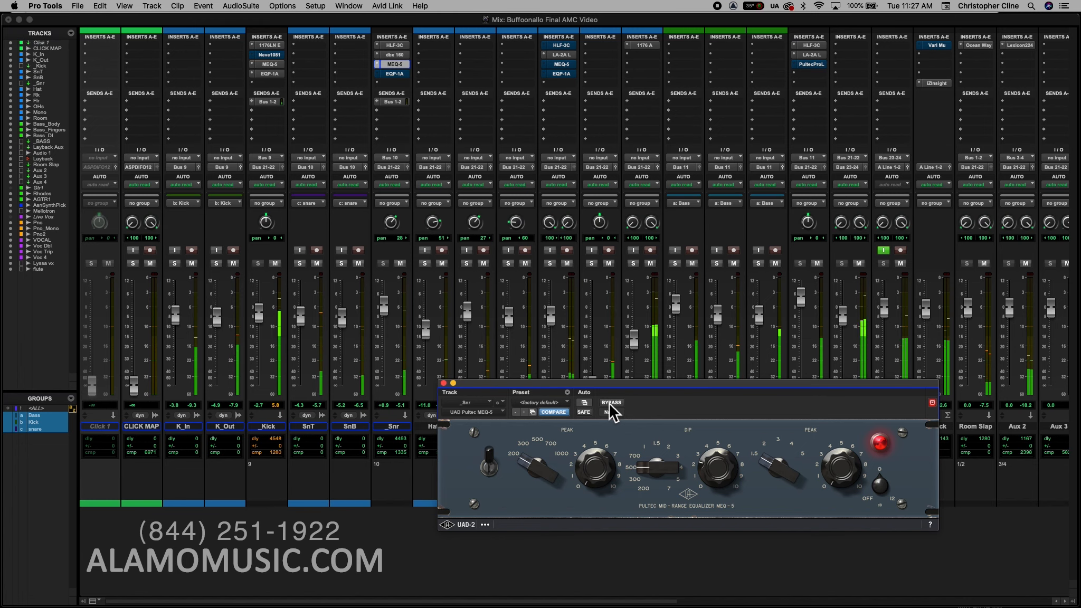
click(444, 383)
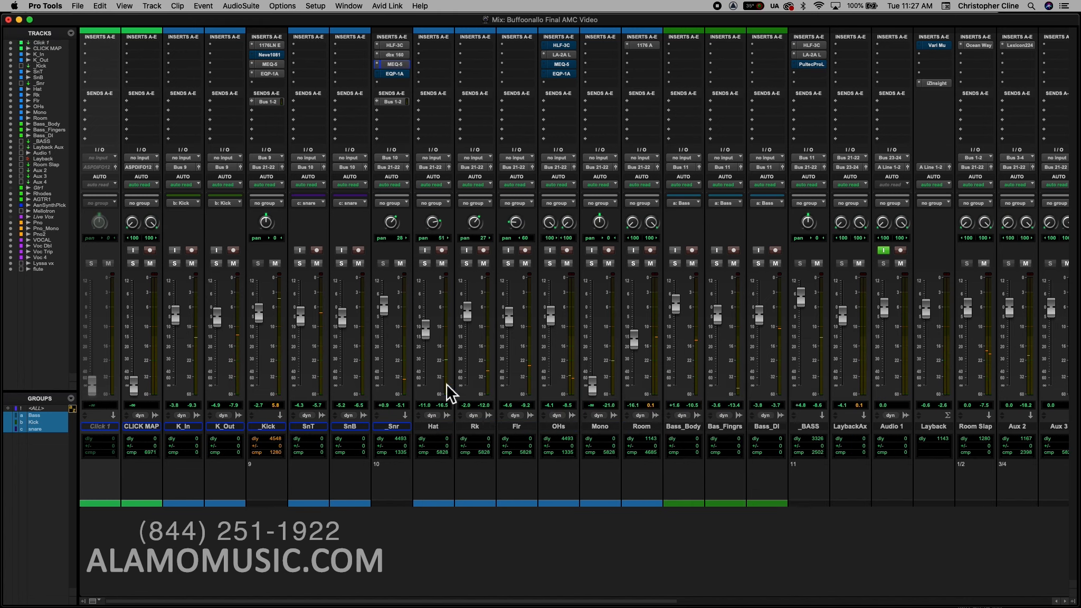
Open the EQP-1A on the _Snr track, compare it bypassed and active during playback, and leave it active.
click(395, 74)
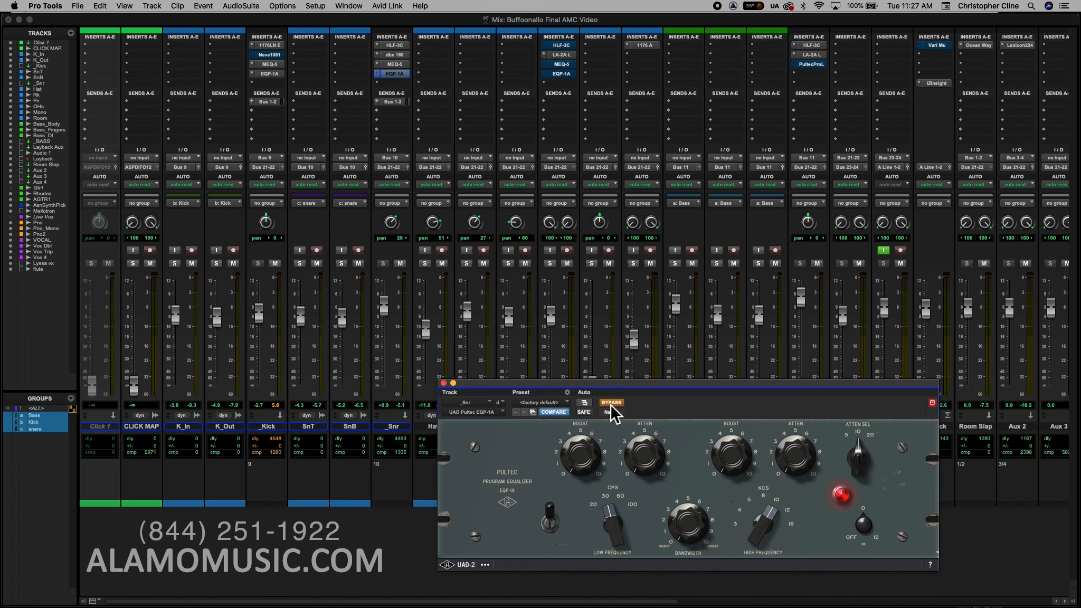
key(space)
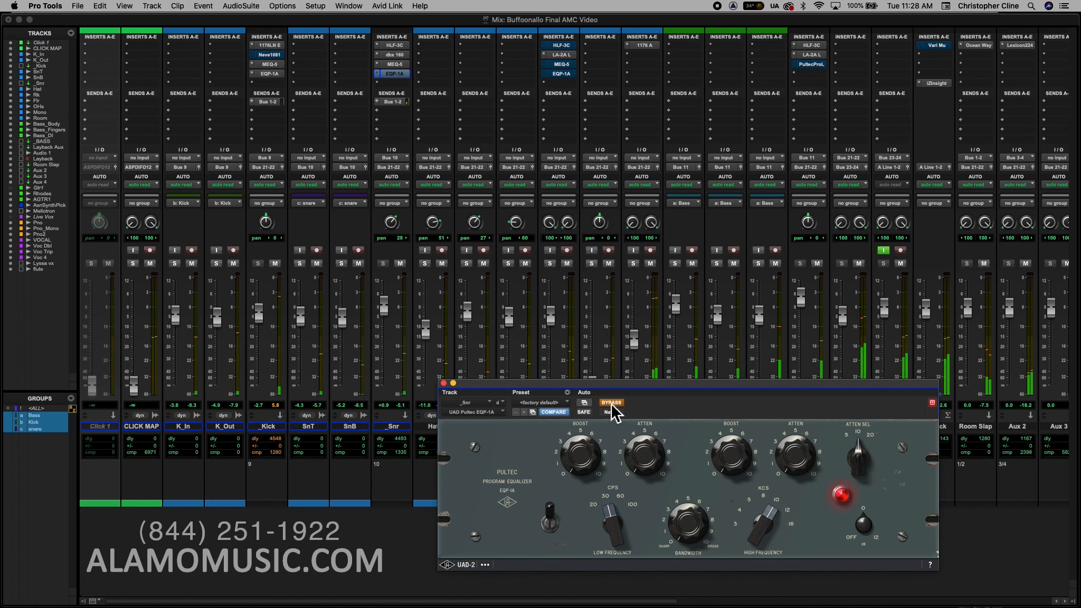
click(613, 405)
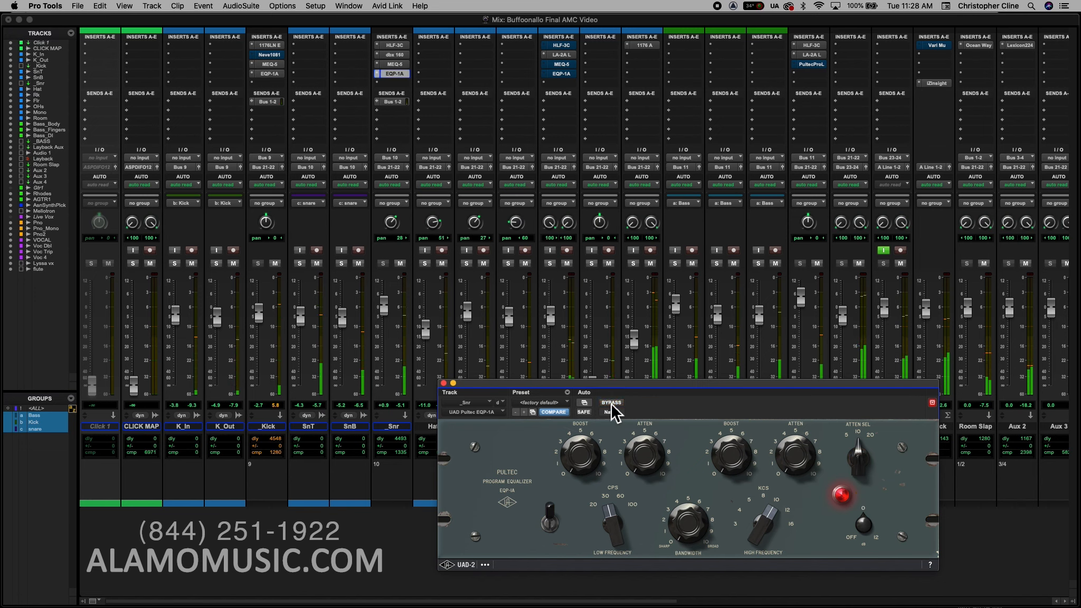
click(613, 405)
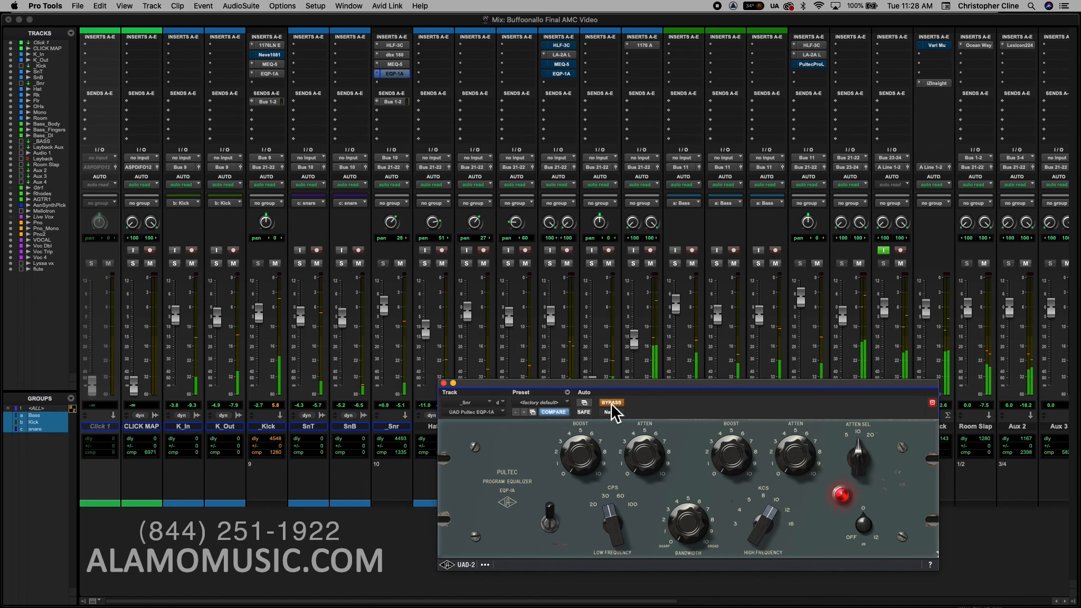
click(613, 404)
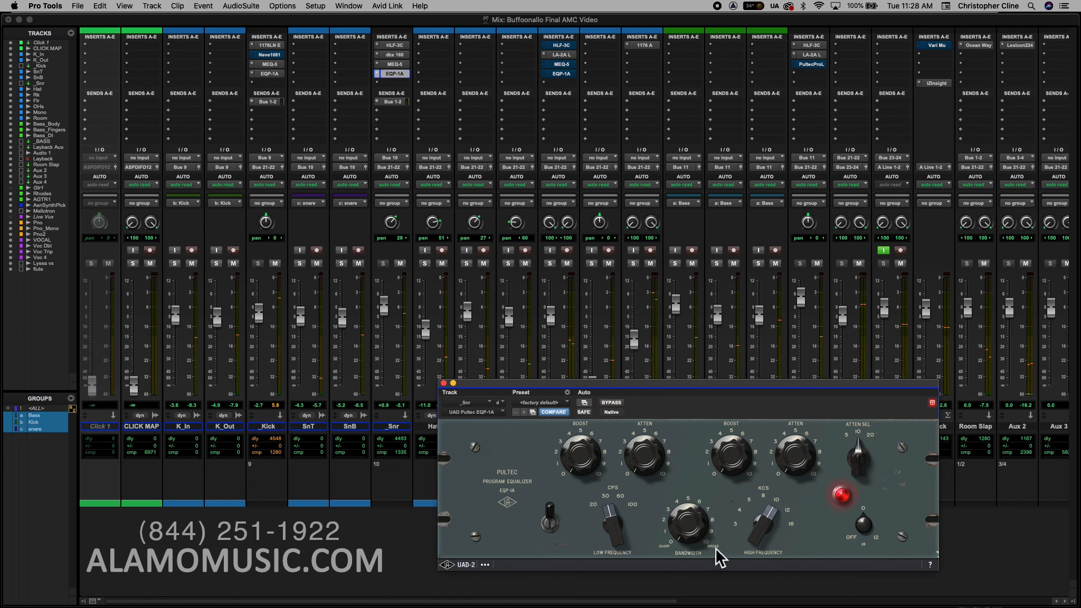
Adjust the bandwidth on the snare's EQP-1A, then compare the equalizer bypassed and active during playback.
drag(692, 536, 692, 507)
key(space)
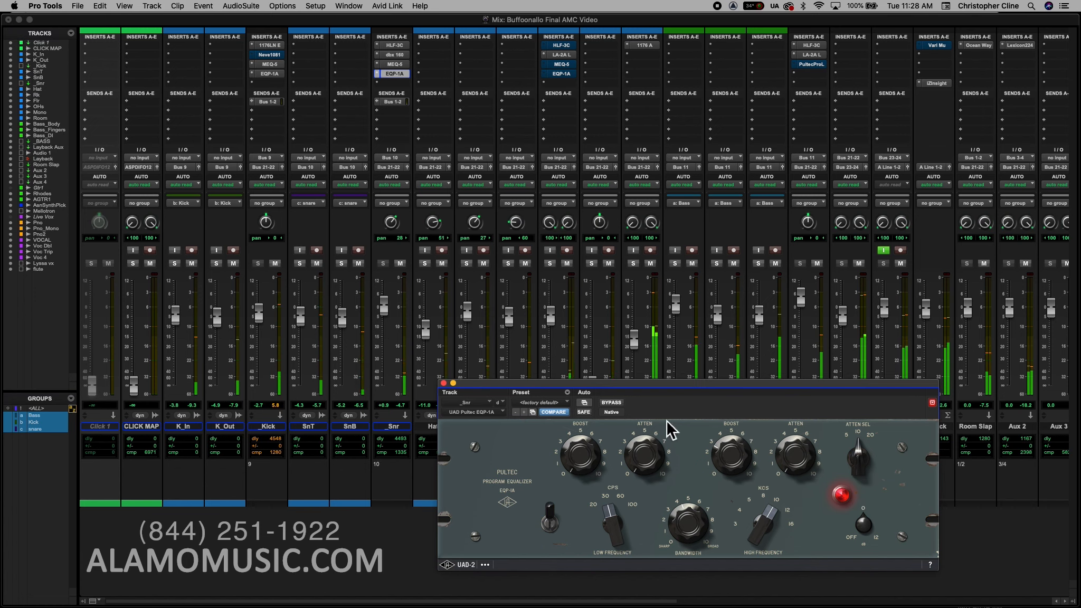
click(611, 405)
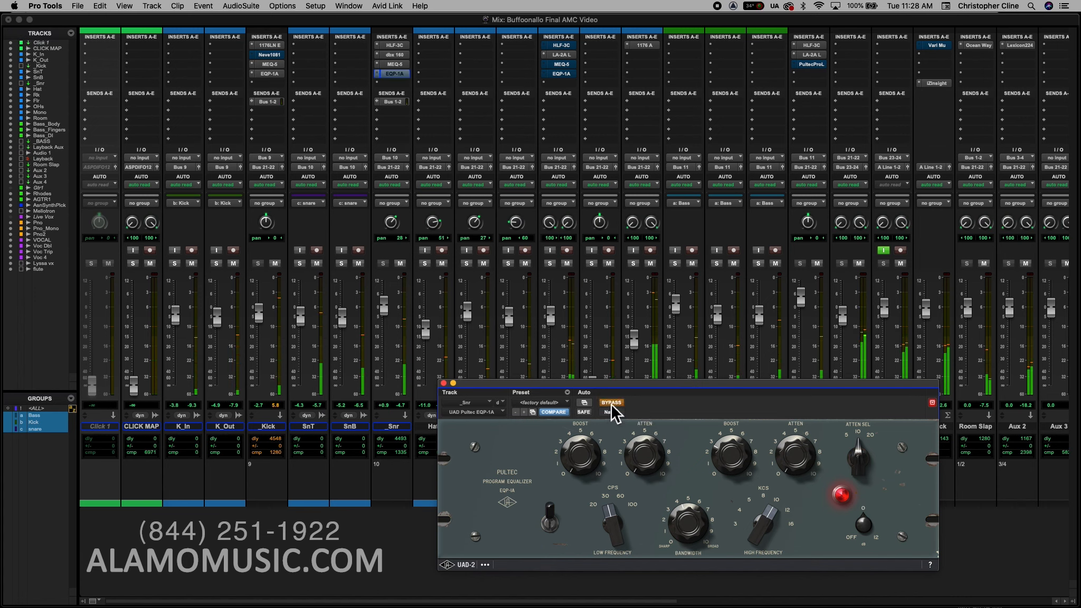
click(611, 405)
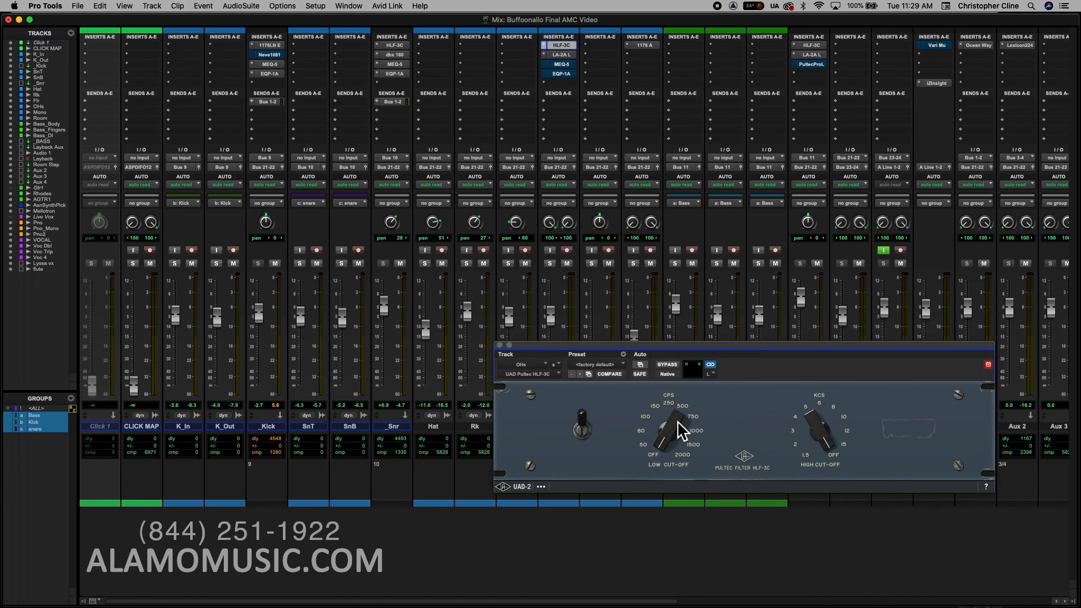
Solo the OHs track during playback, set its HLF-3C low cut-off to 250 CPS, and unsolo the track.
key(space)
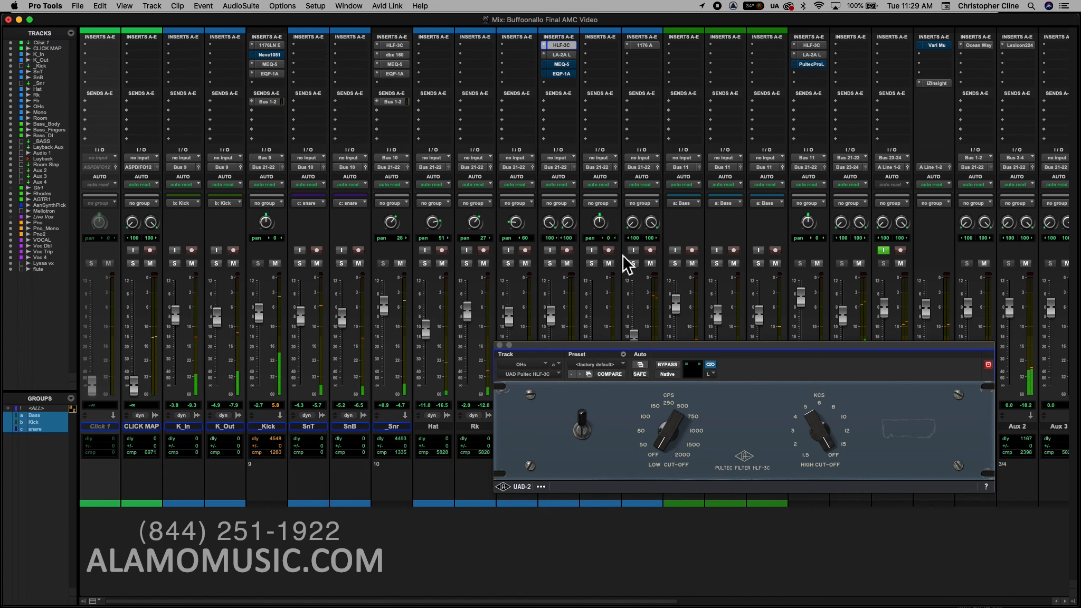
drag(578, 345, 664, 373)
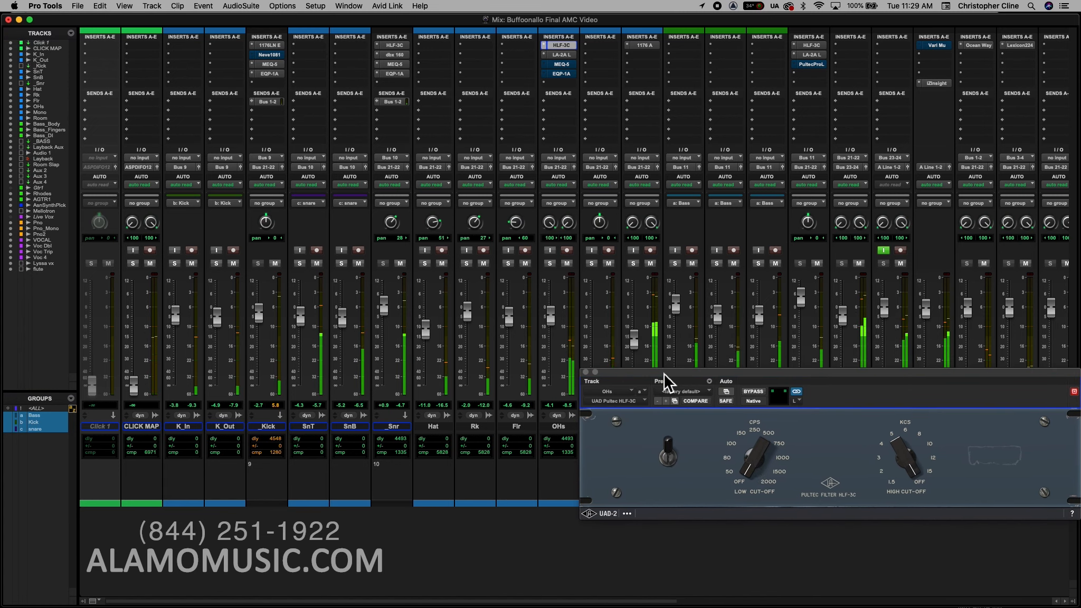
click(549, 263)
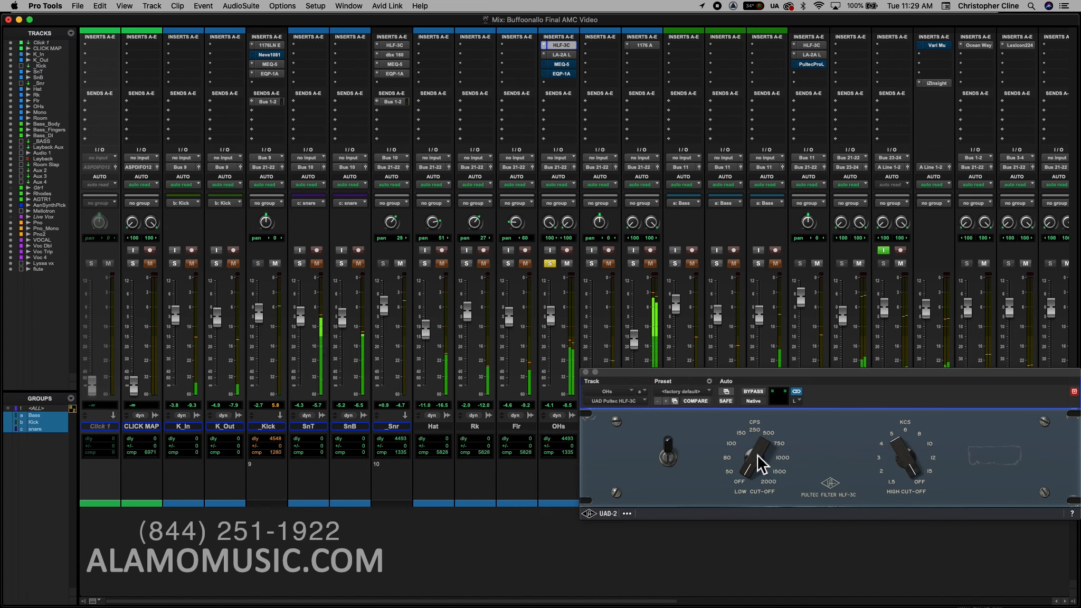
drag(757, 462, 755, 404)
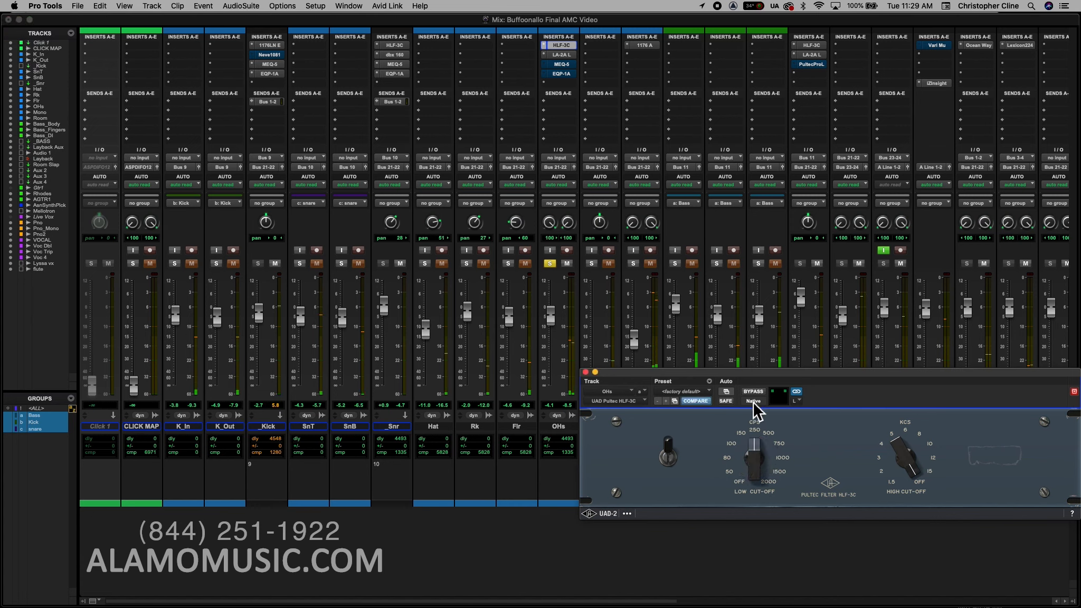
drag(672, 372, 658, 363)
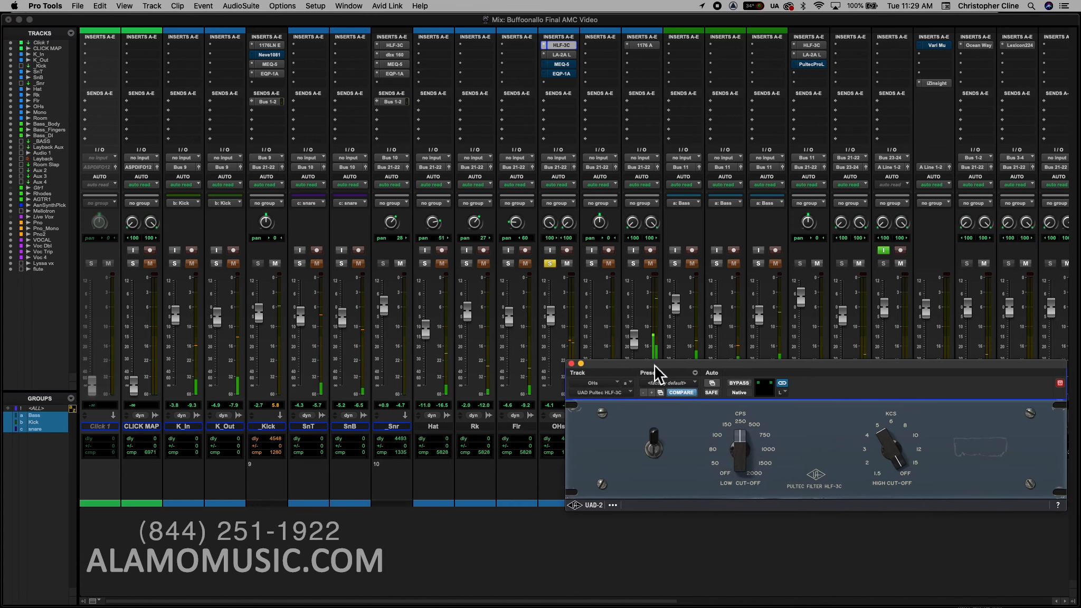
click(551, 263)
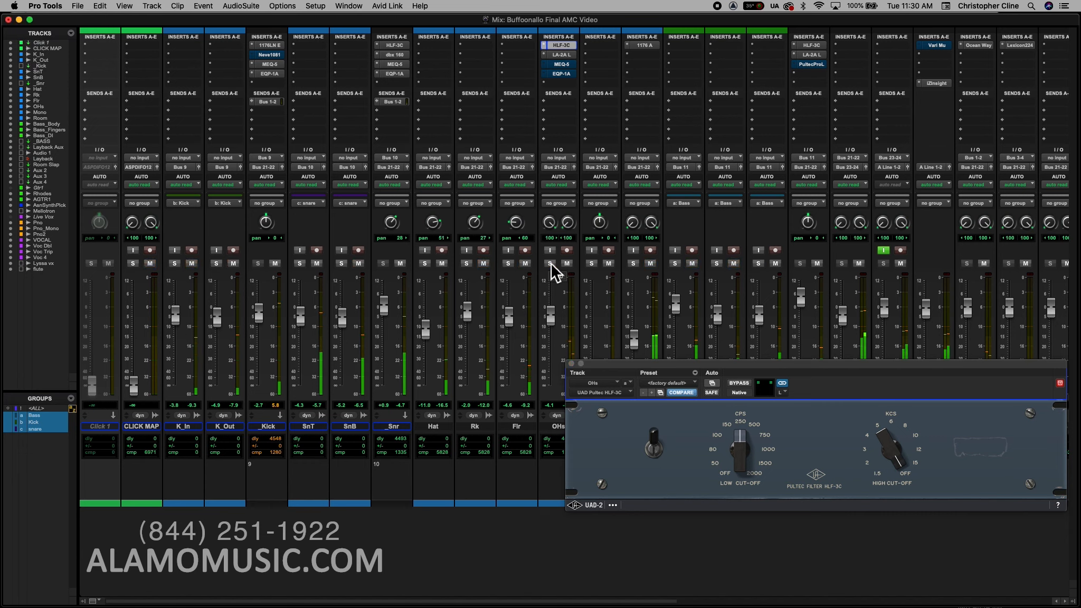
View the LA-2A on the OHs track, then open its EQP-1A and set the high frequency to 12 KCS.
click(559, 55)
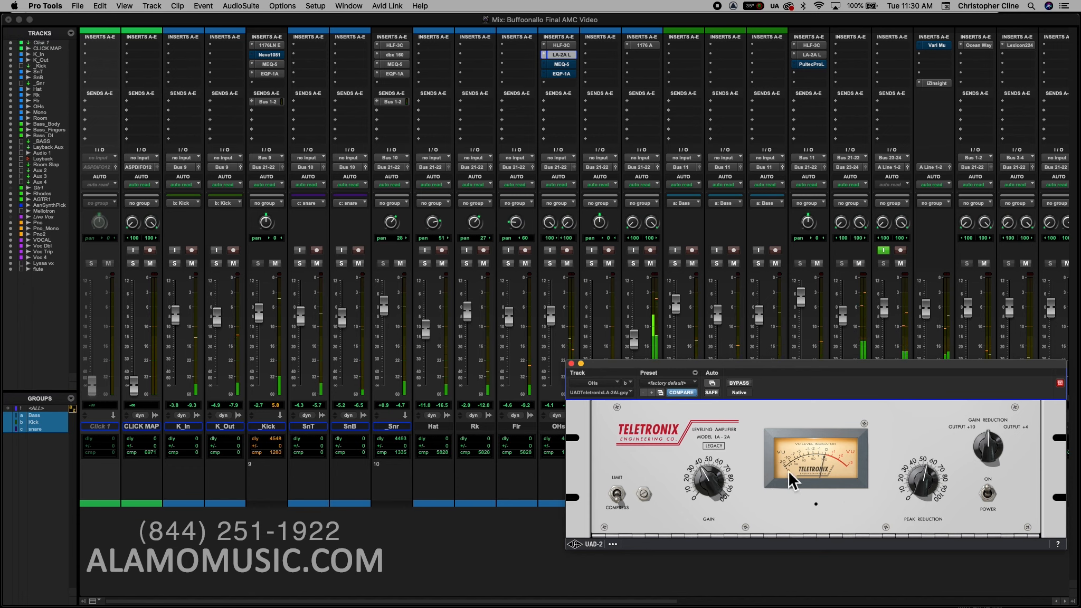
click(561, 73)
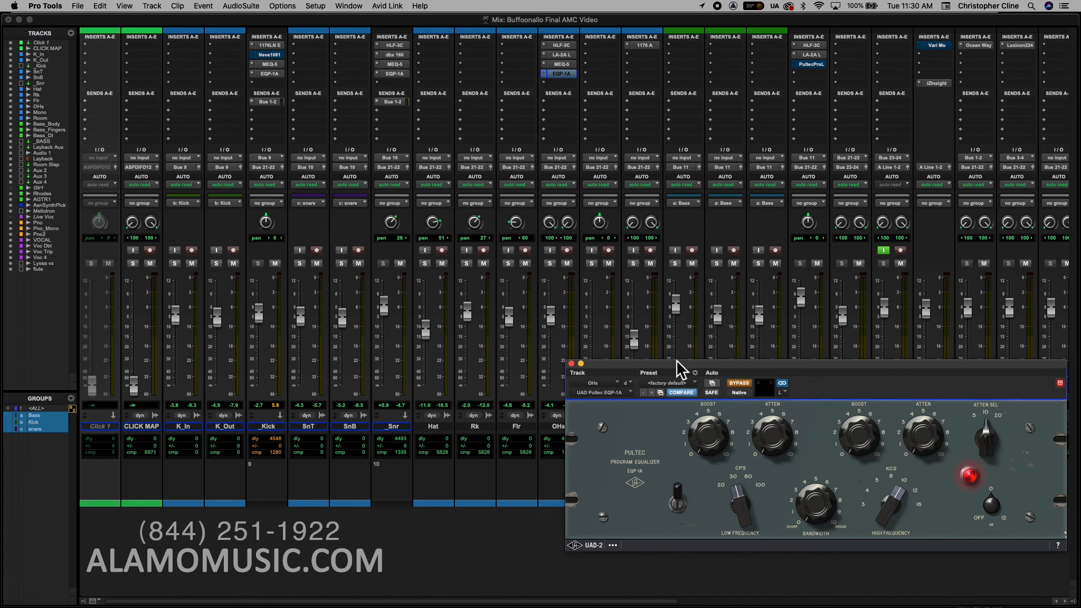
drag(675, 362, 606, 361)
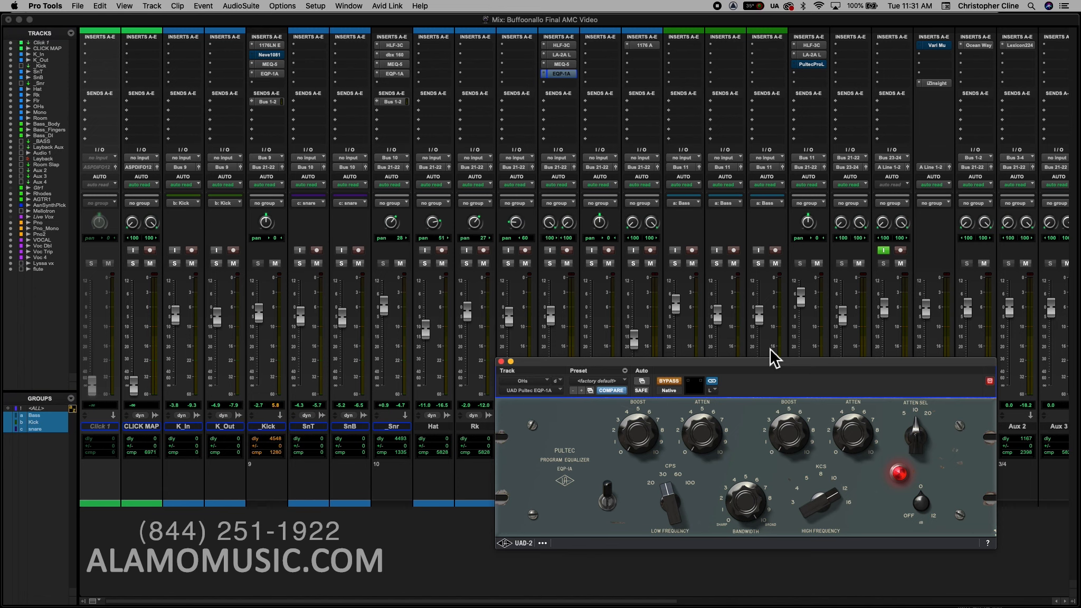
Take the OHs track's EQP-1A out of bypass, adjust its high-frequency boost and close it.
click(669, 380)
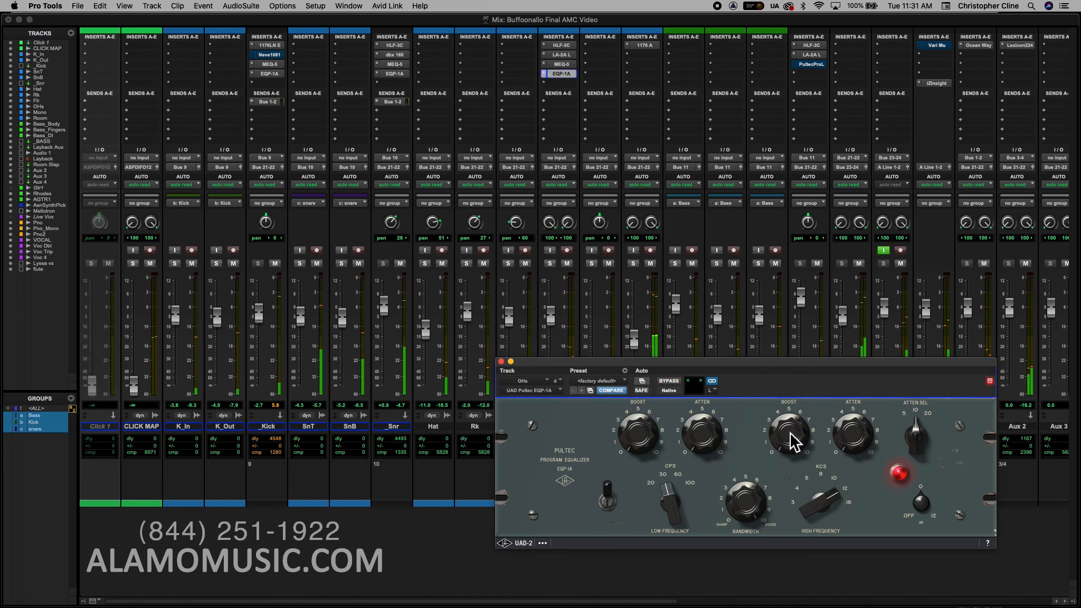
mouse_move(790, 432)
mouse_down()
mouse_move(788, 343)
mouse_move(789, 412)
mouse_up()
click(502, 362)
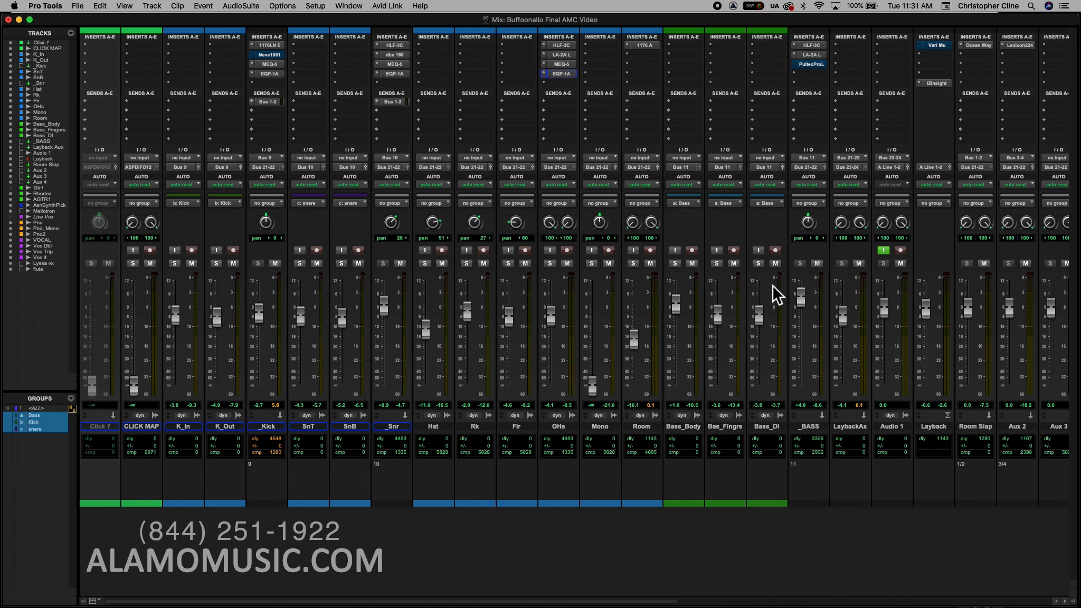
Open the Pultec-Pro Legacy on the _BASS track and move its window clear of the bass channels.
click(815, 65)
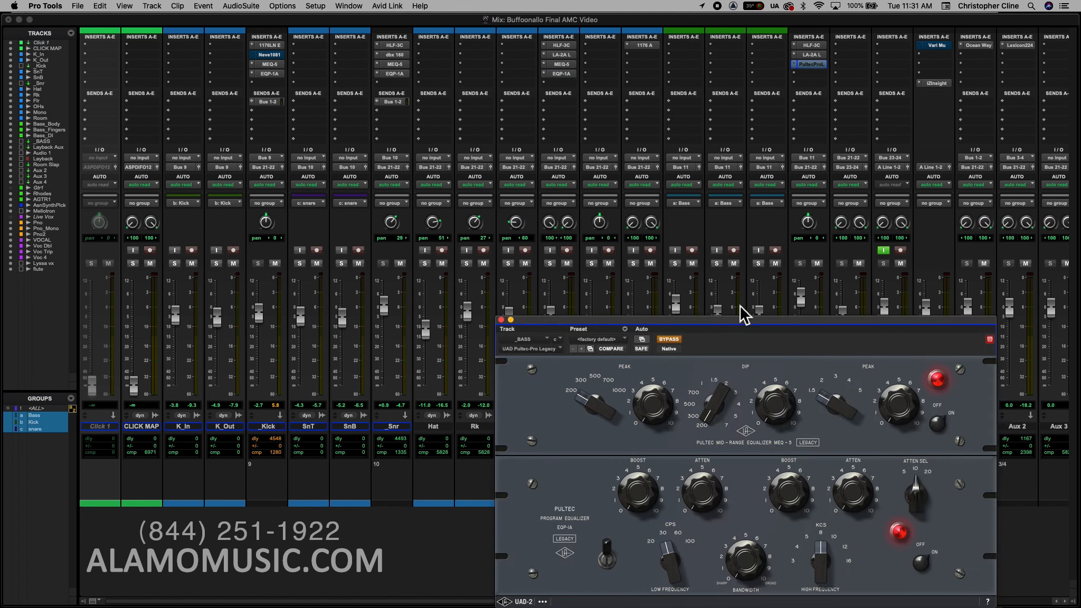
drag(740, 320, 685, 266)
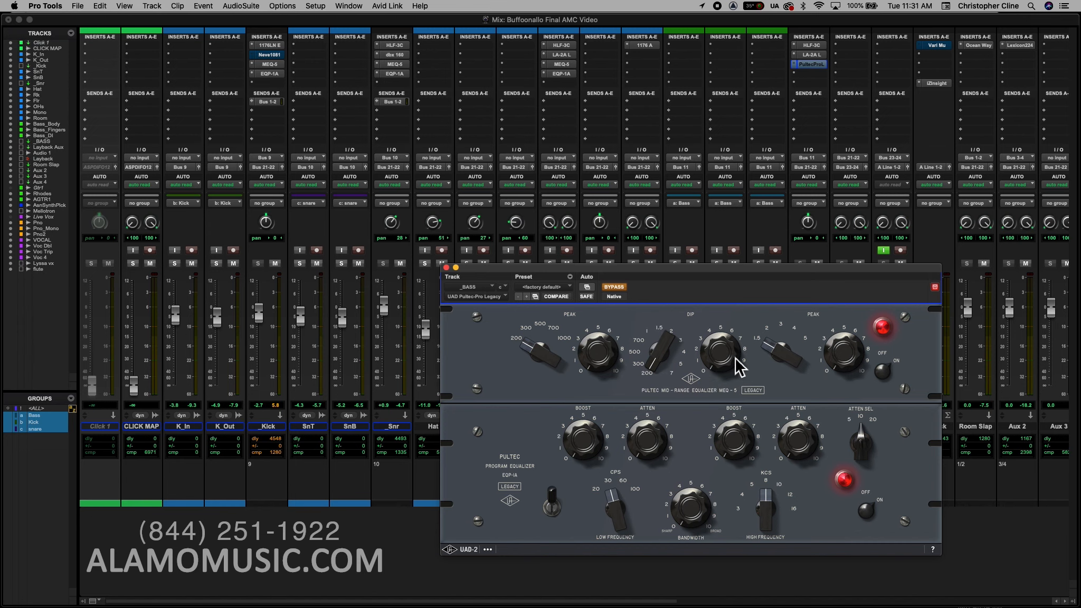
drag(702, 269, 413, 235)
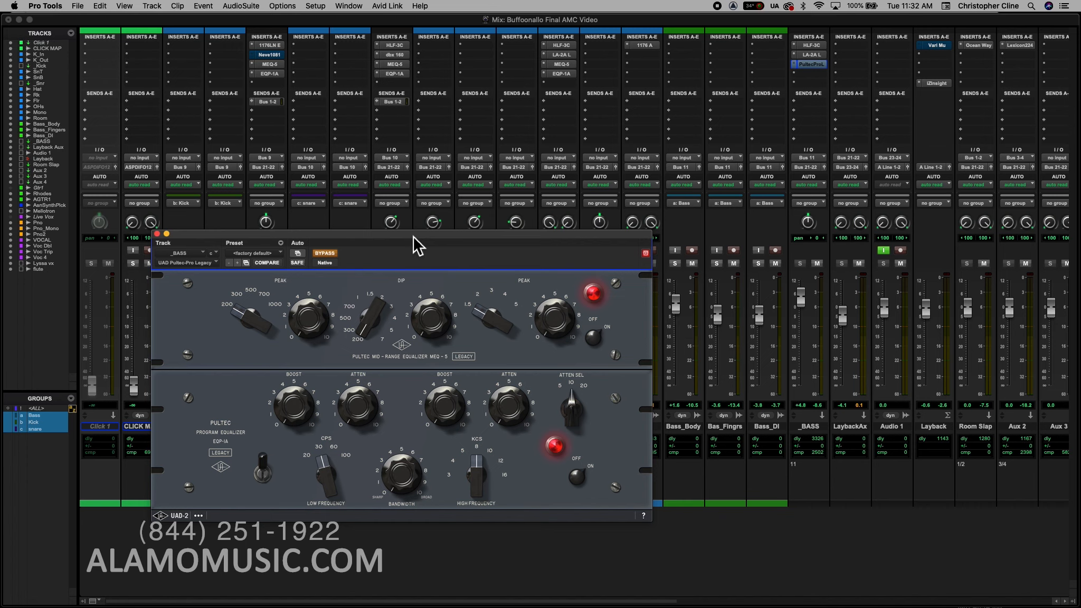
Take the _BASS Pultec-Pro Legacy out of bypass during playback, adjust its low peak boost, and compare the result against bypass.
click(321, 255)
key(space)
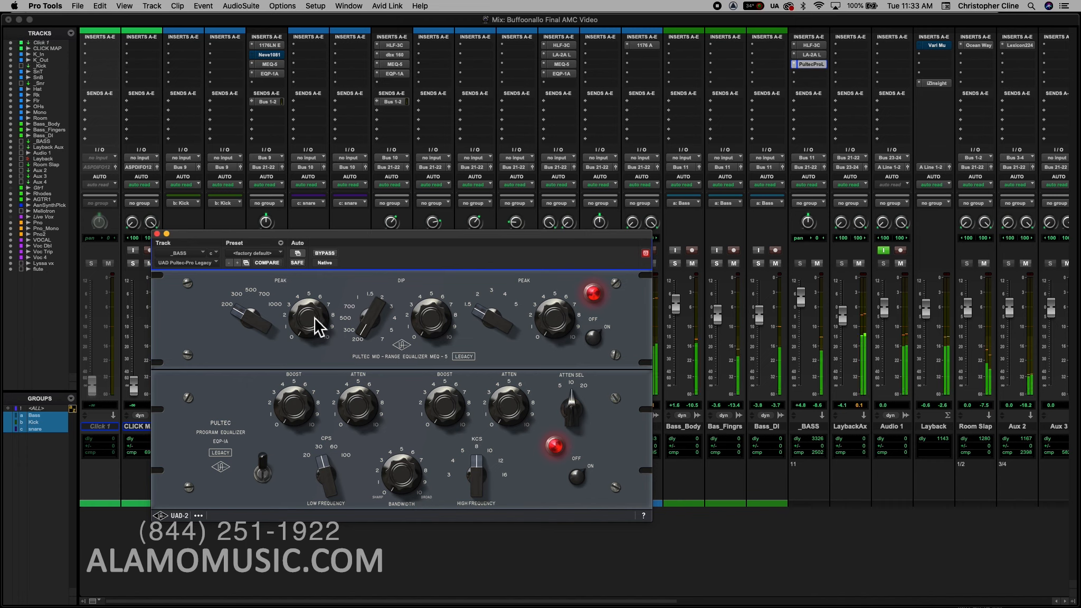
drag(310, 310, 307, 302)
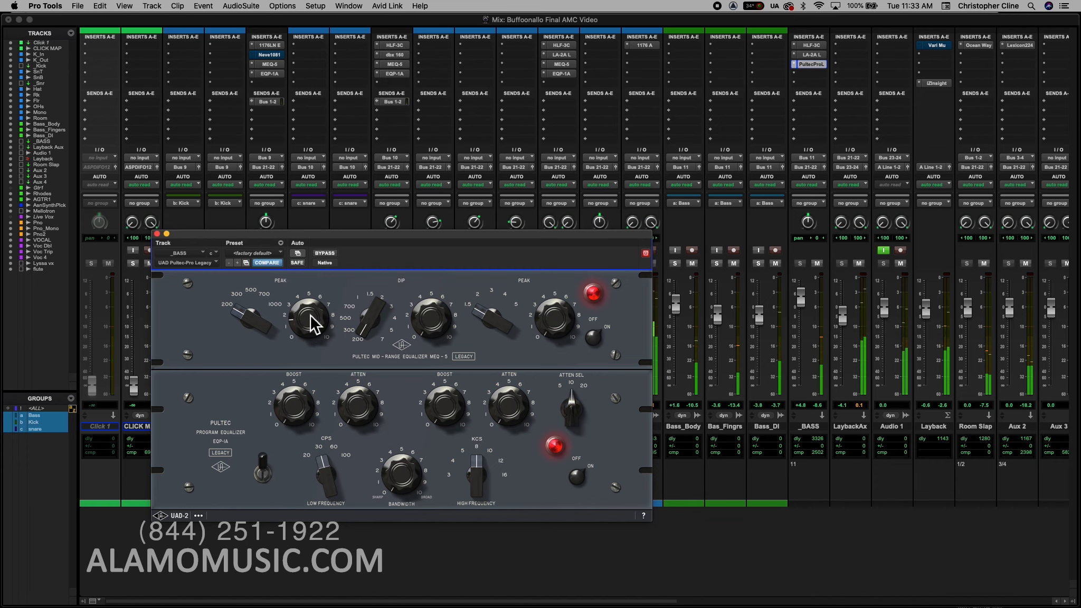
click(325, 253)
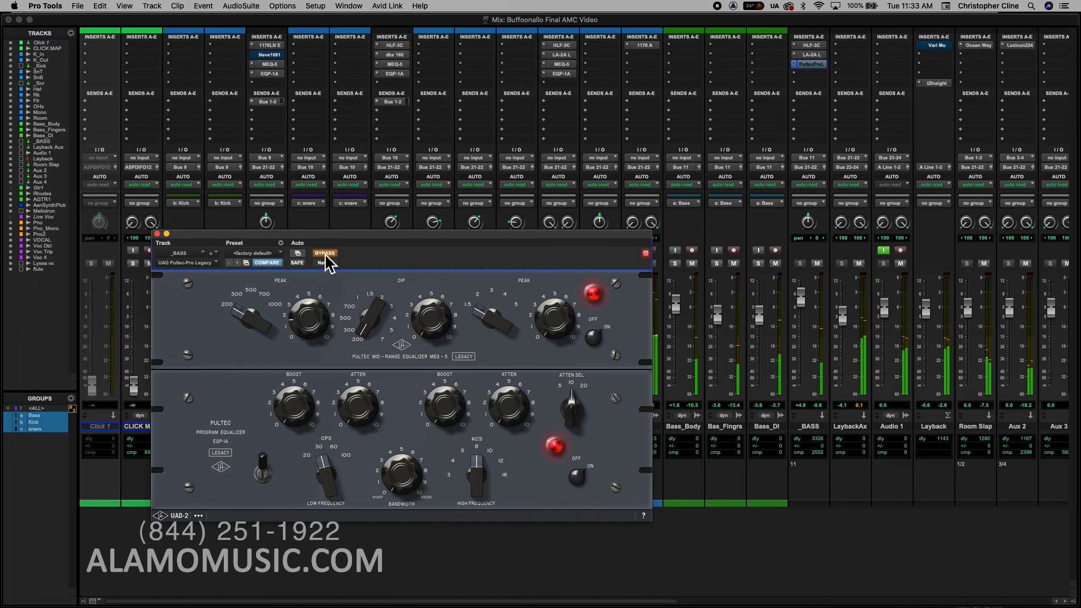
click(324, 254)
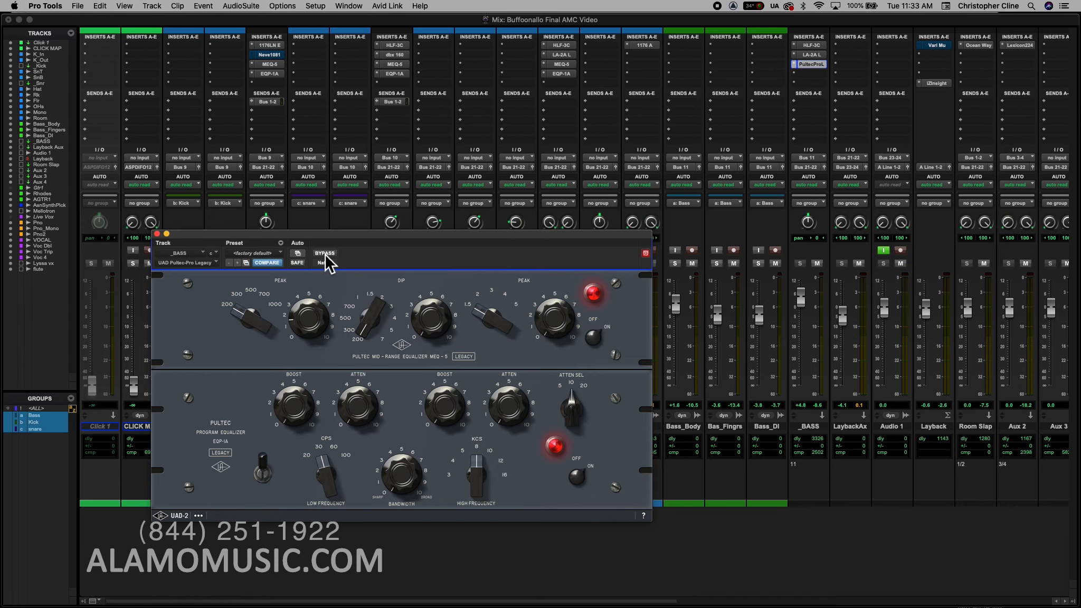
View the _BASS track's HLF-3C, then reopen its Pultec-Pro Legacy and set the high peak frequency to 2.
click(809, 45)
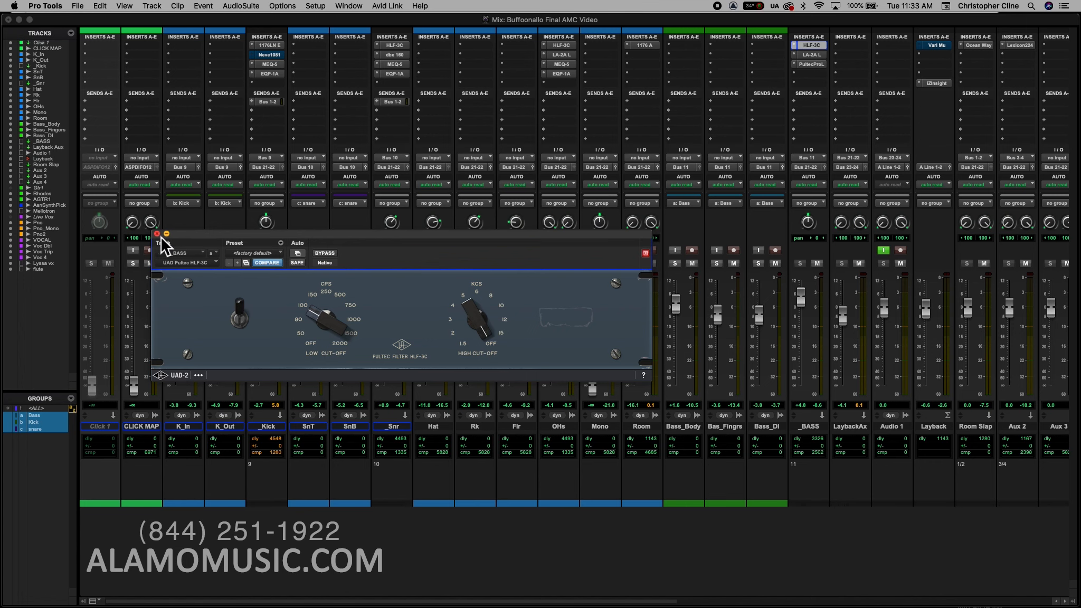
click(156, 234)
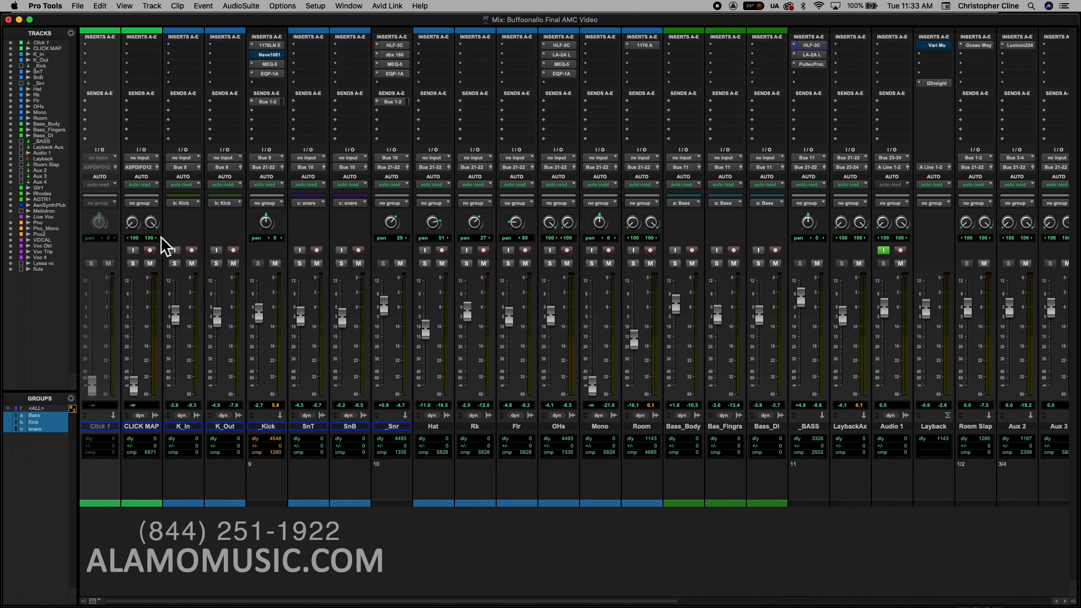
click(811, 64)
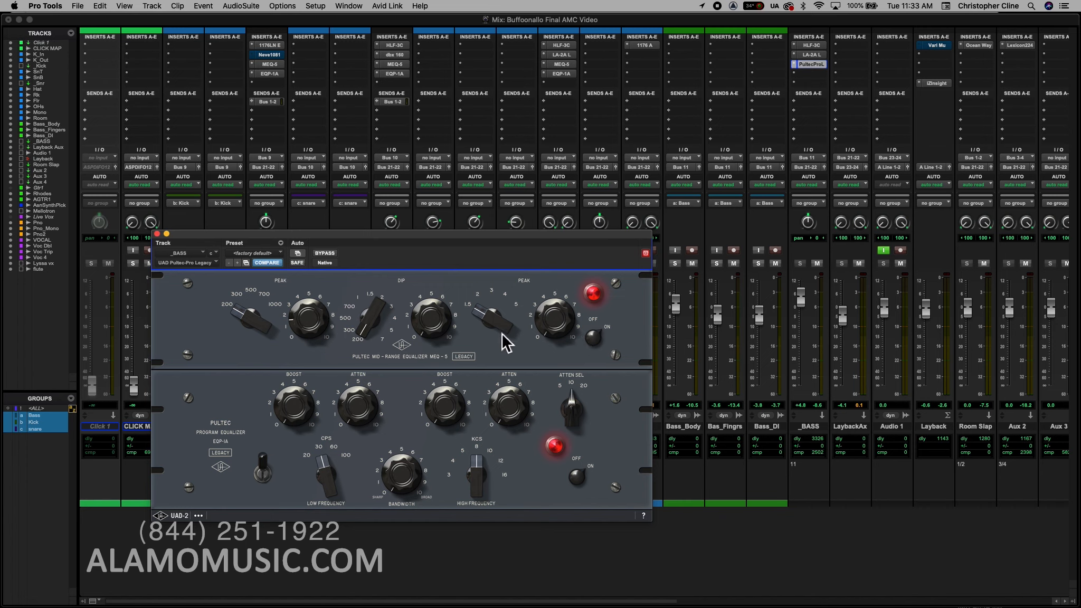
drag(490, 319, 483, 305)
Listen to the bass group soloed during playback, unsolo it, and close the _BASS Pultec-Pro Legacy window.
key(space)
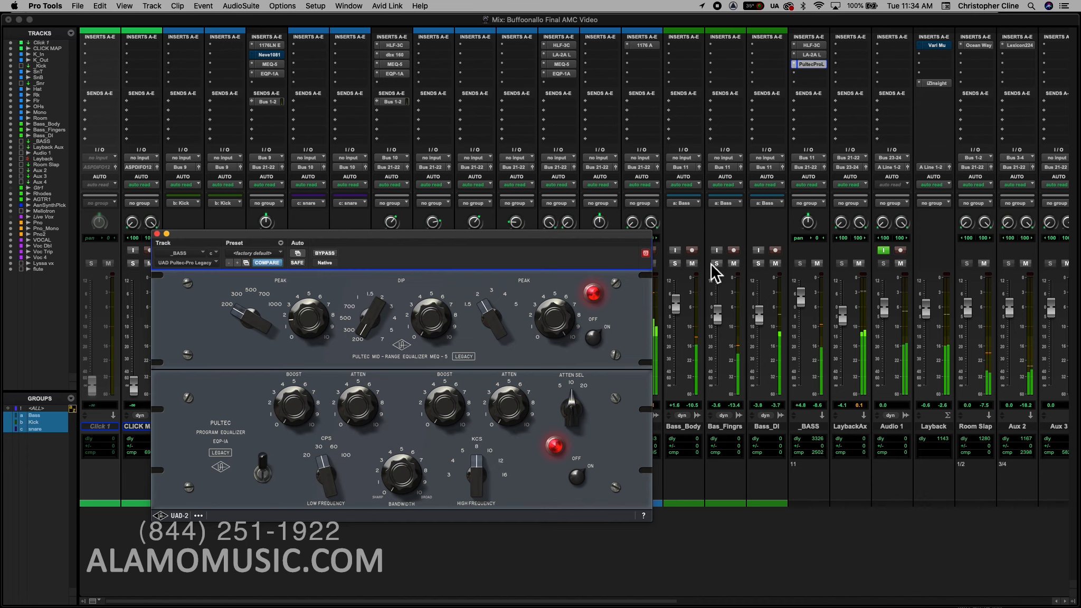
click(758, 263)
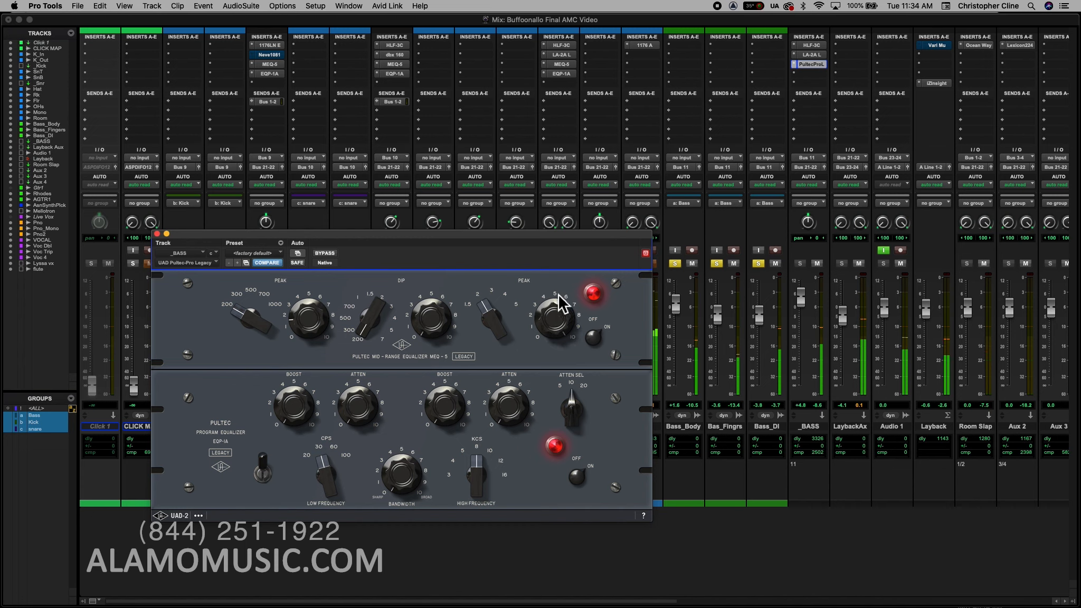
click(676, 264)
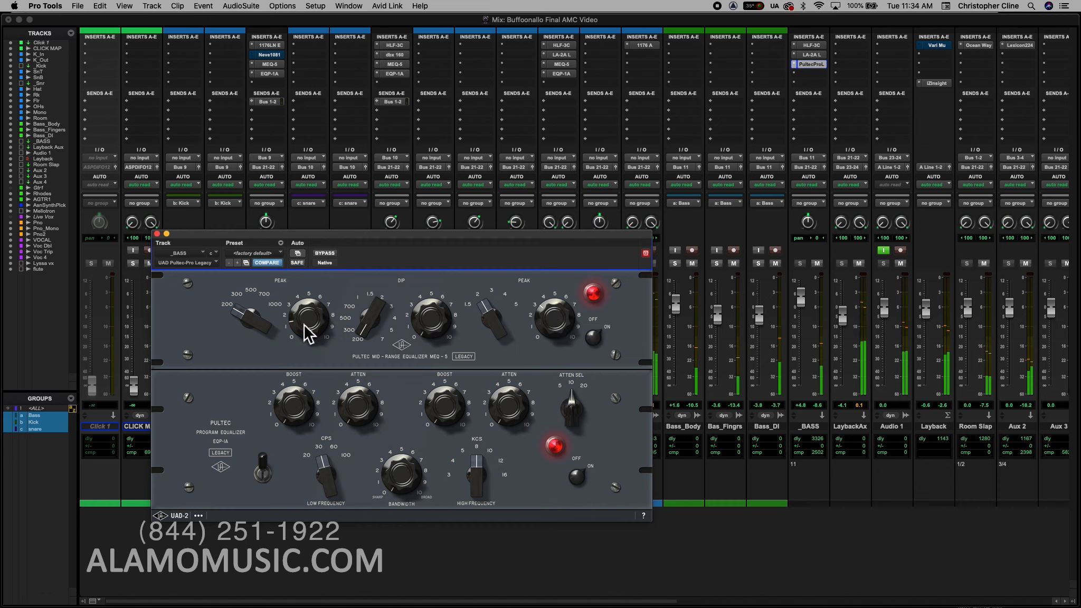
click(158, 234)
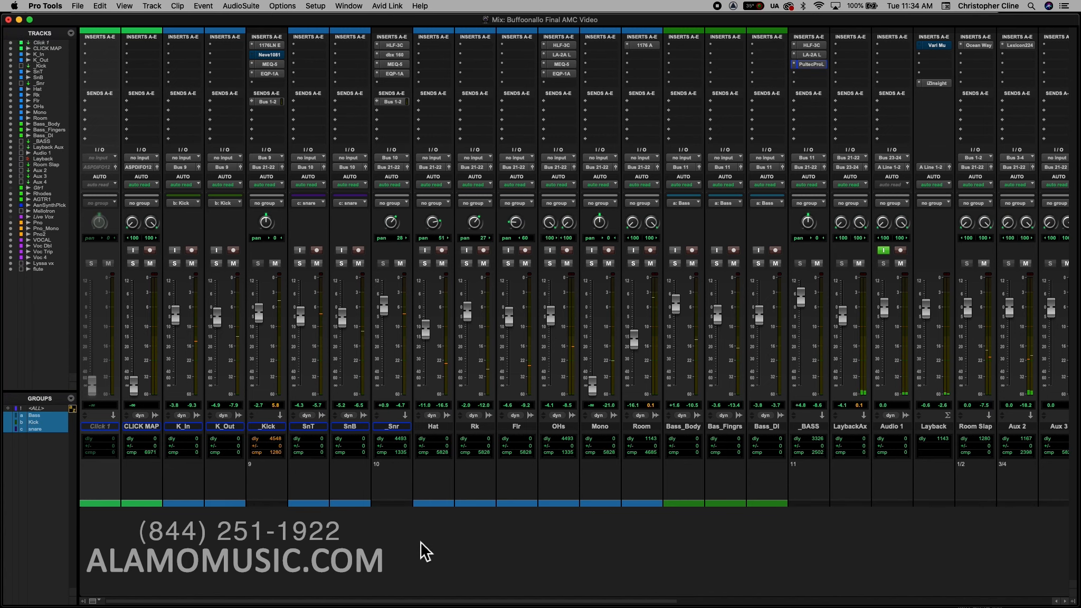
Remove the Distressor insert from the Rhodes track.
scroll(458, 601, right, 4)
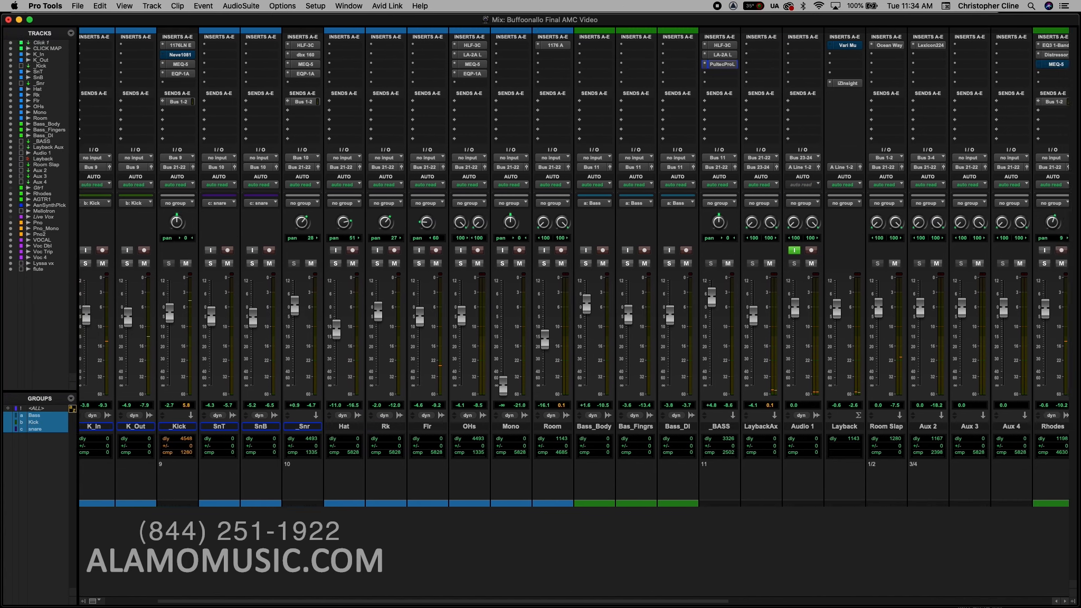
scroll(573, 264, right, 10)
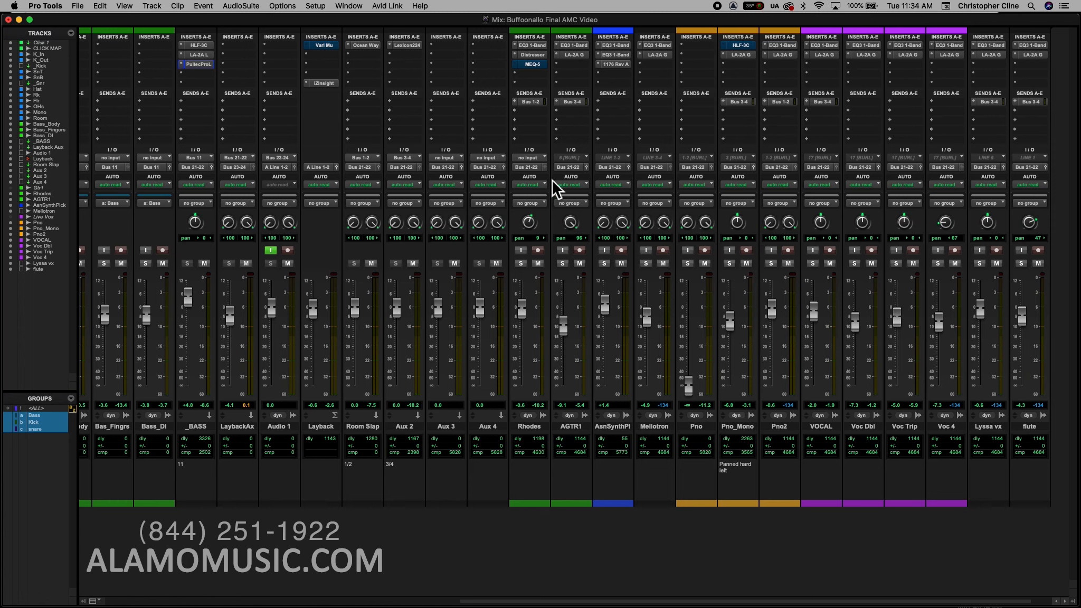
click(518, 54)
click(538, 23)
Open the MEQ-5 on the Rhodes track and move its window clear of the channel faders.
click(526, 65)
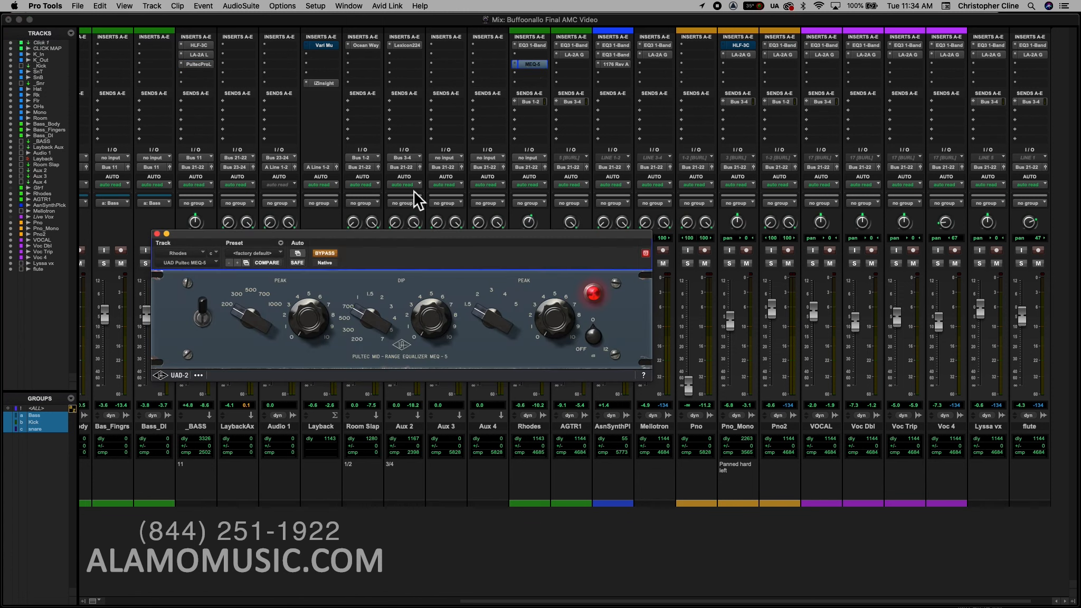
drag(398, 233, 720, 421)
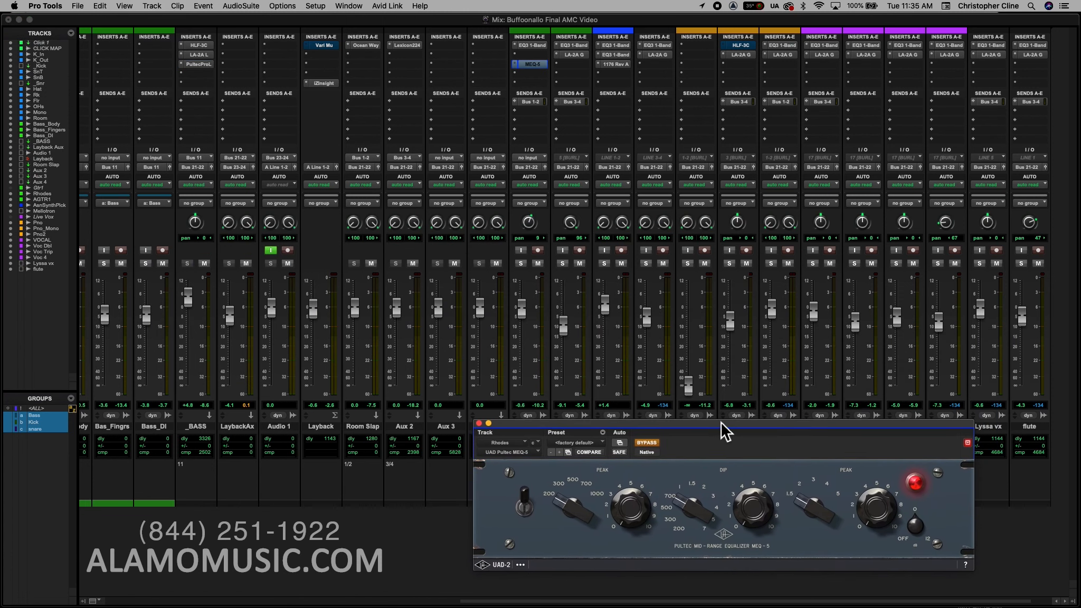
drag(579, 422, 588, 463)
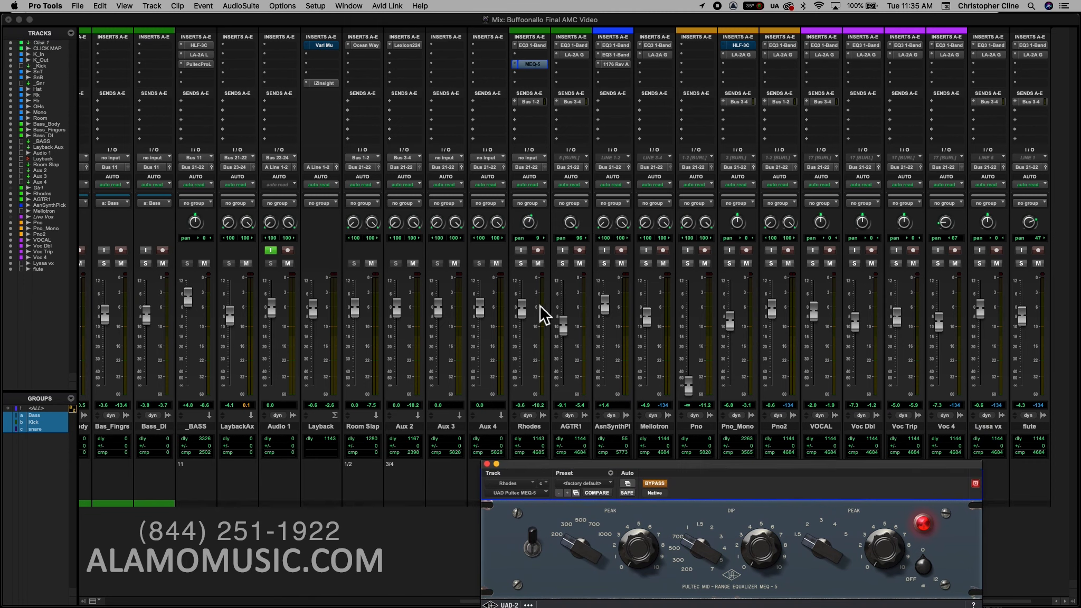
Listen to the Rhodes track soloed with its MEQ-5 bypassed, reposition the equalizer window, and unsolo the track.
click(520, 262)
key(space)
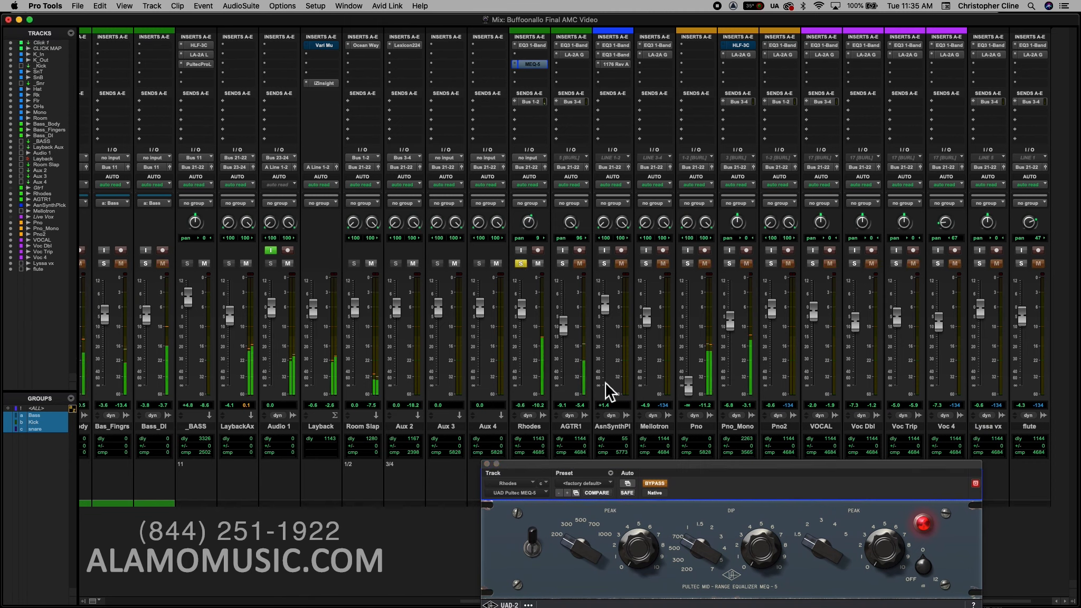
drag(623, 463, 622, 452)
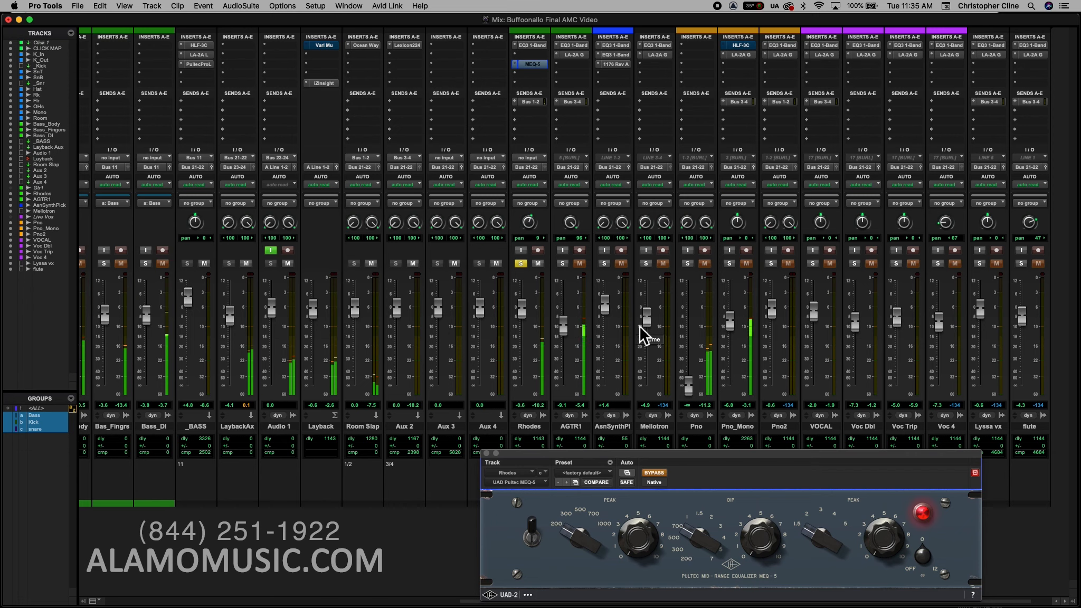
drag(662, 449, 631, 357)
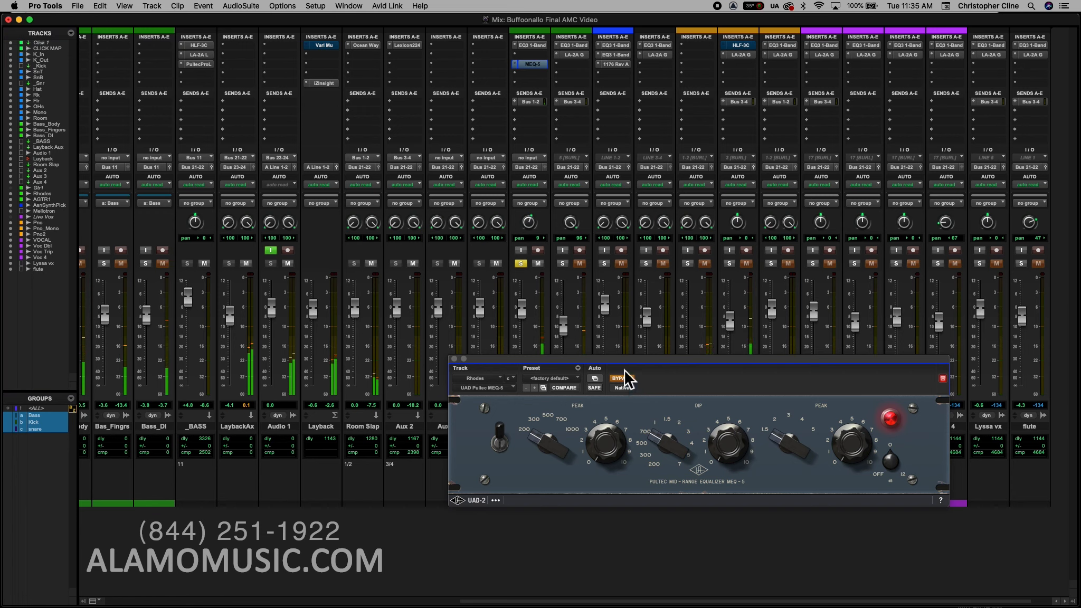
click(522, 264)
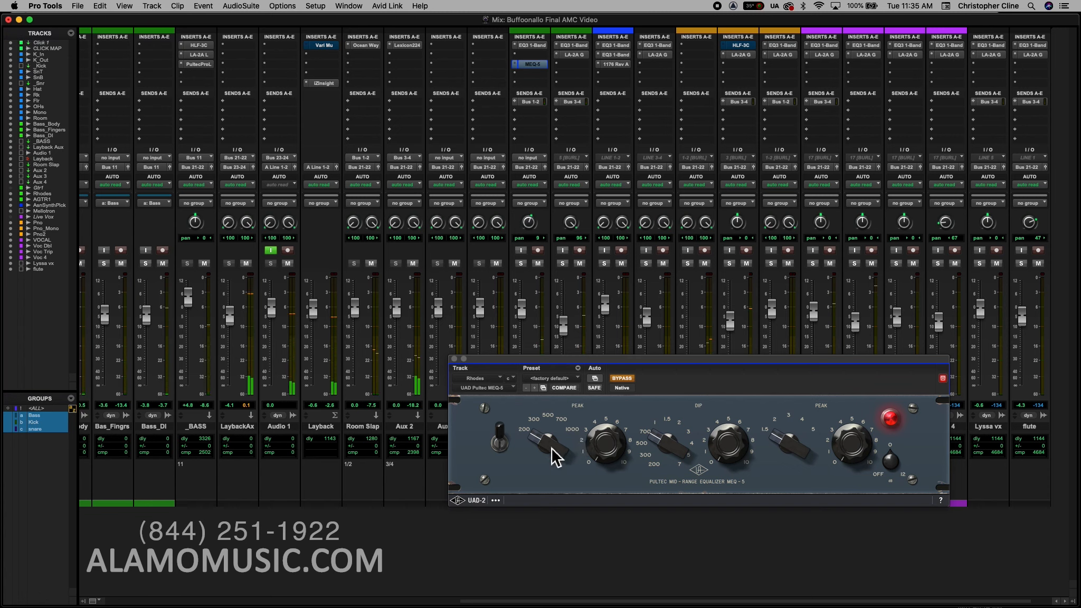
Set the Rhodes MEQ-5's low peak frequency to 300 and its dip frequency to 300, taking the equalizer out of bypass.
drag(551, 446, 547, 432)
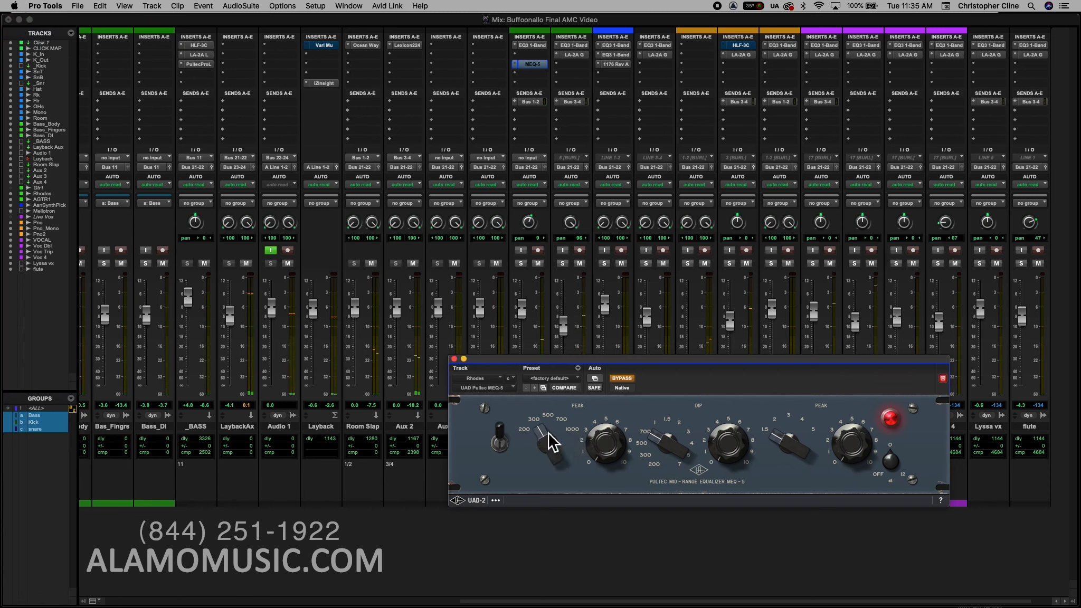
click(622, 379)
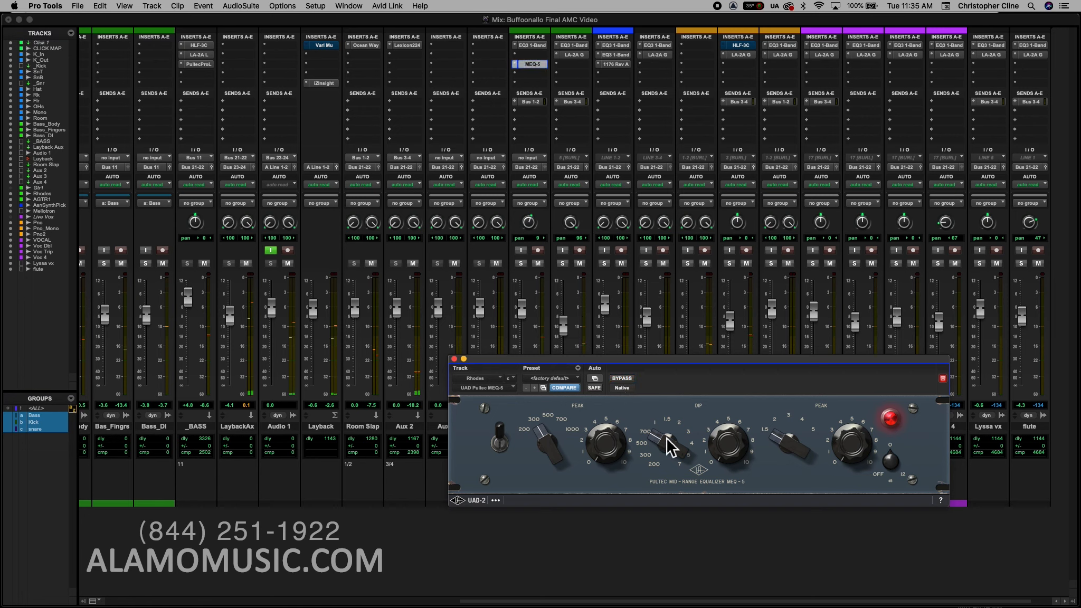
key(space)
drag(722, 450, 722, 422)
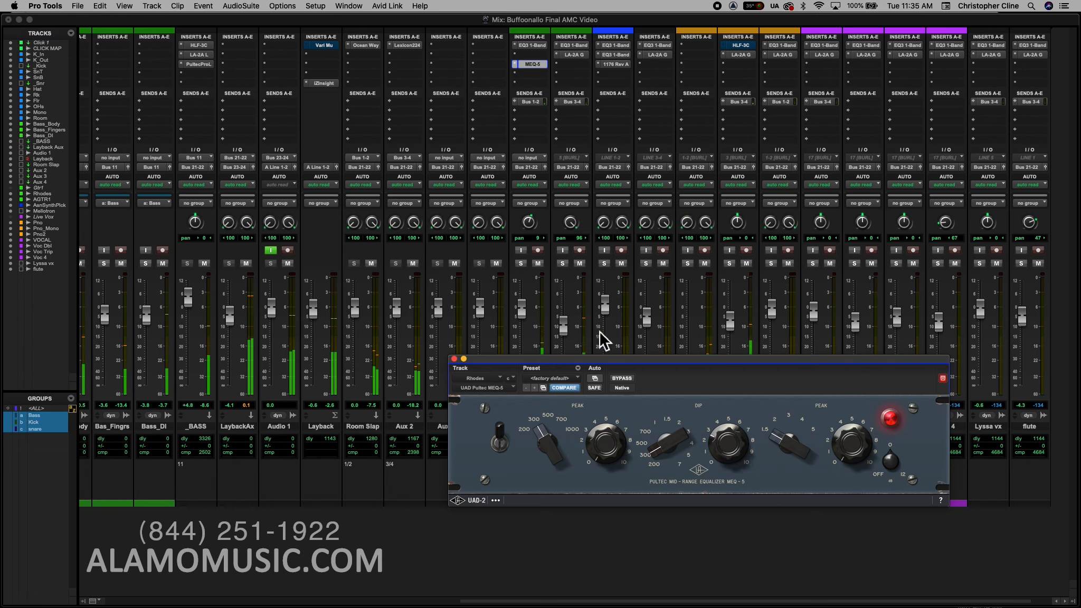
Solo the Rhodes track, compare its MEQ-5 against bypass, then unsolo the track and close the equalizer.
click(522, 264)
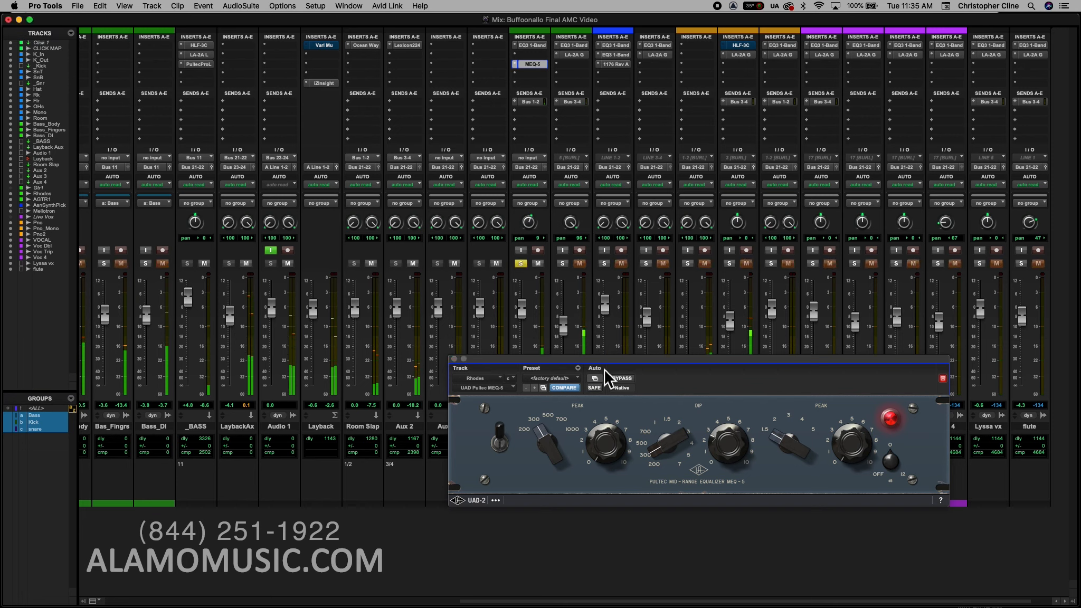
click(622, 379)
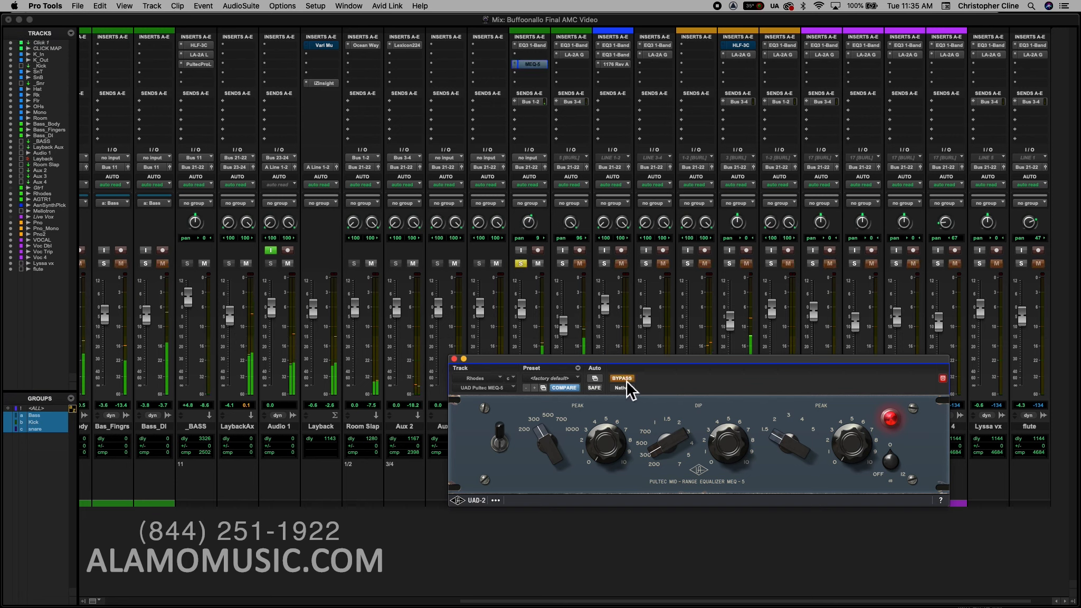
click(621, 378)
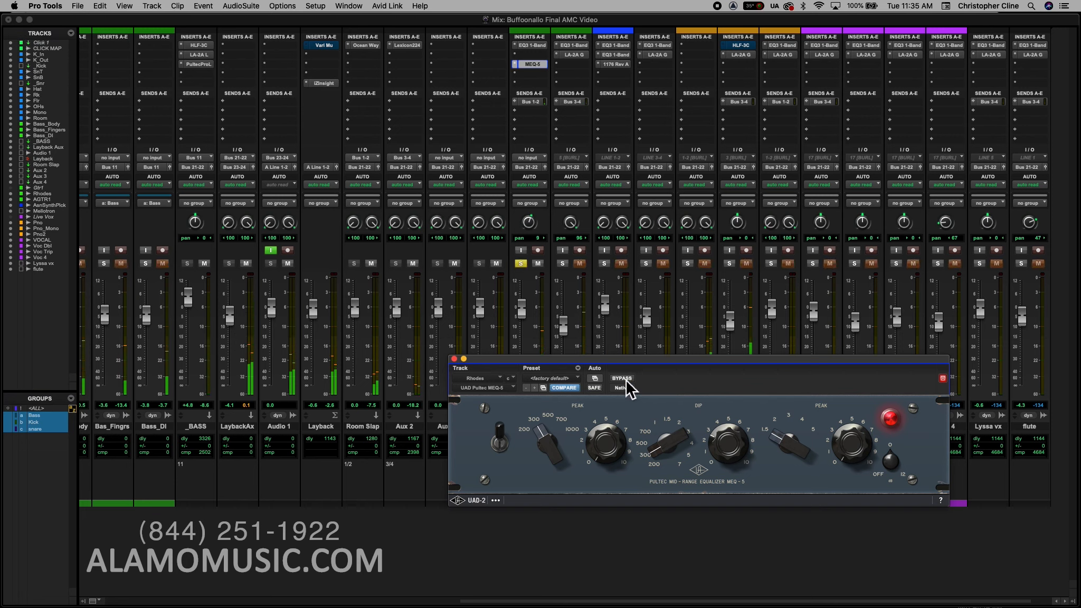
click(521, 263)
drag(522, 362, 527, 464)
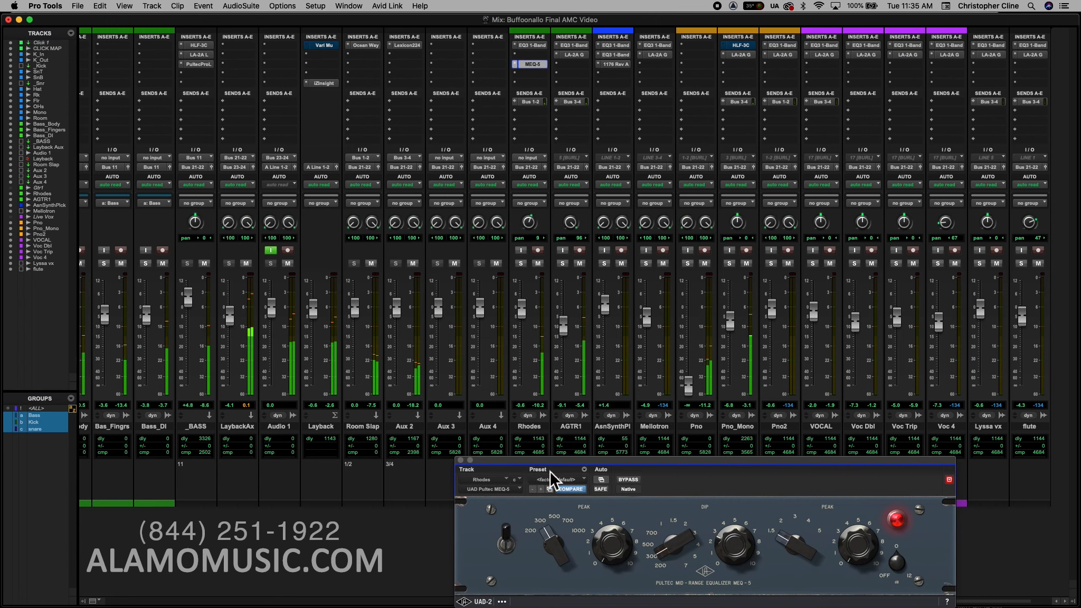
click(461, 461)
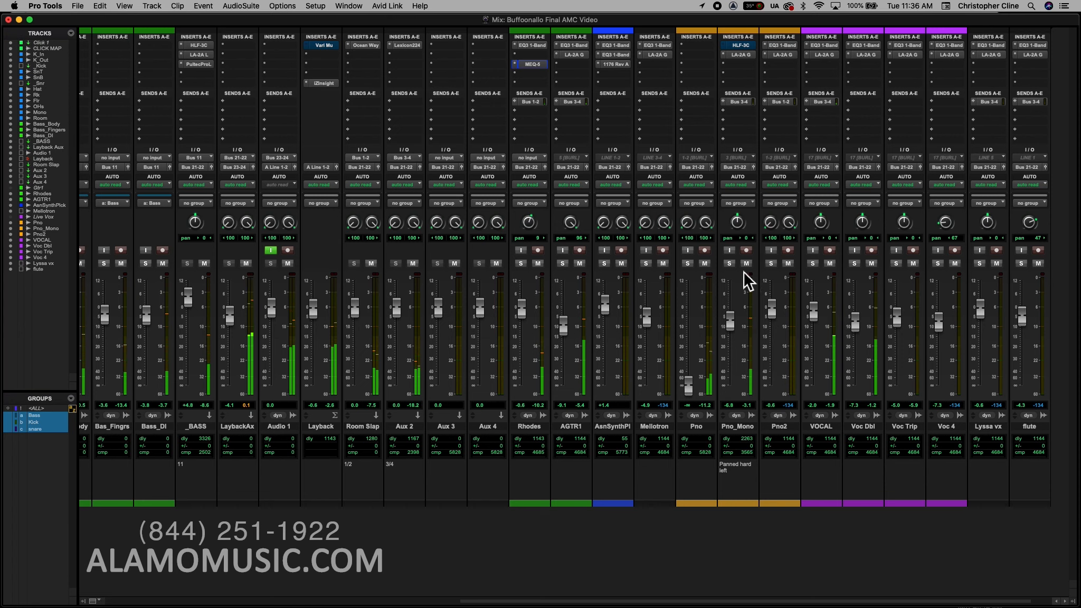
Restart playback with the Pno_Mono track soloed and mute its Bus 3-4 send.
key(space)
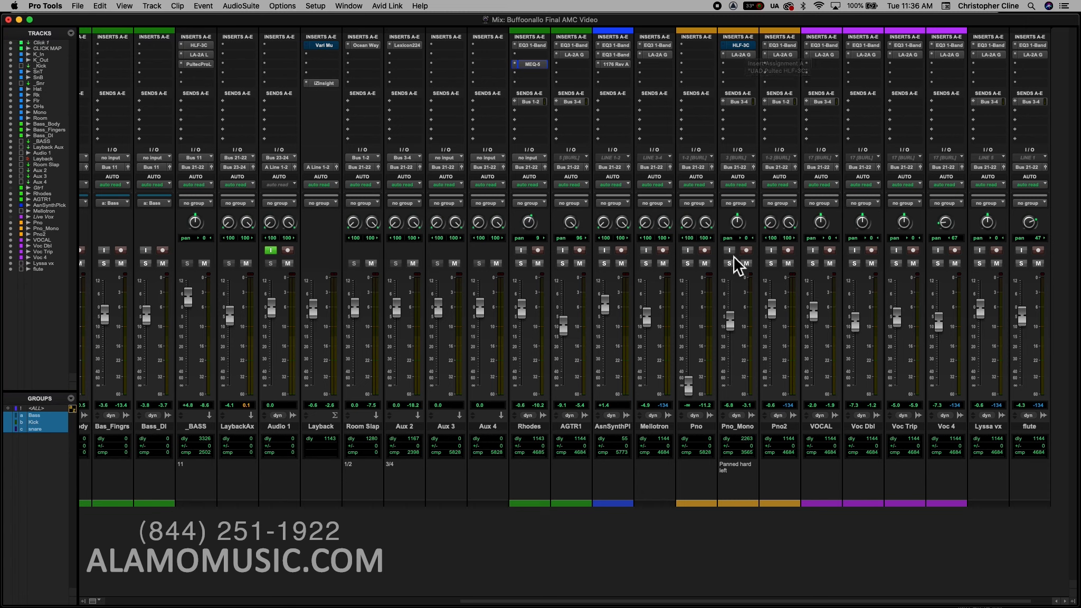
key(space)
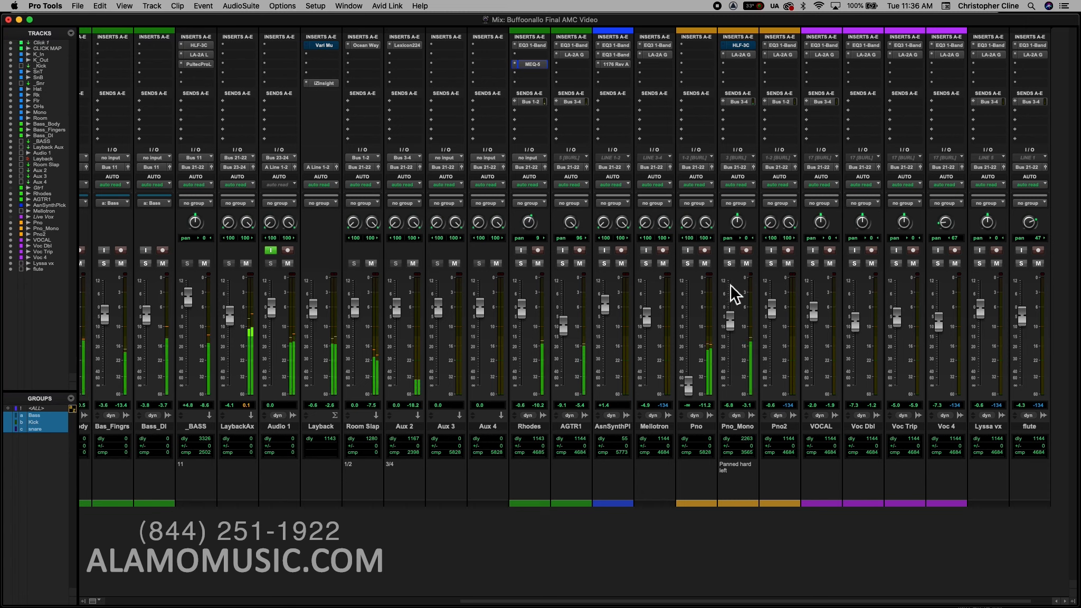
click(730, 263)
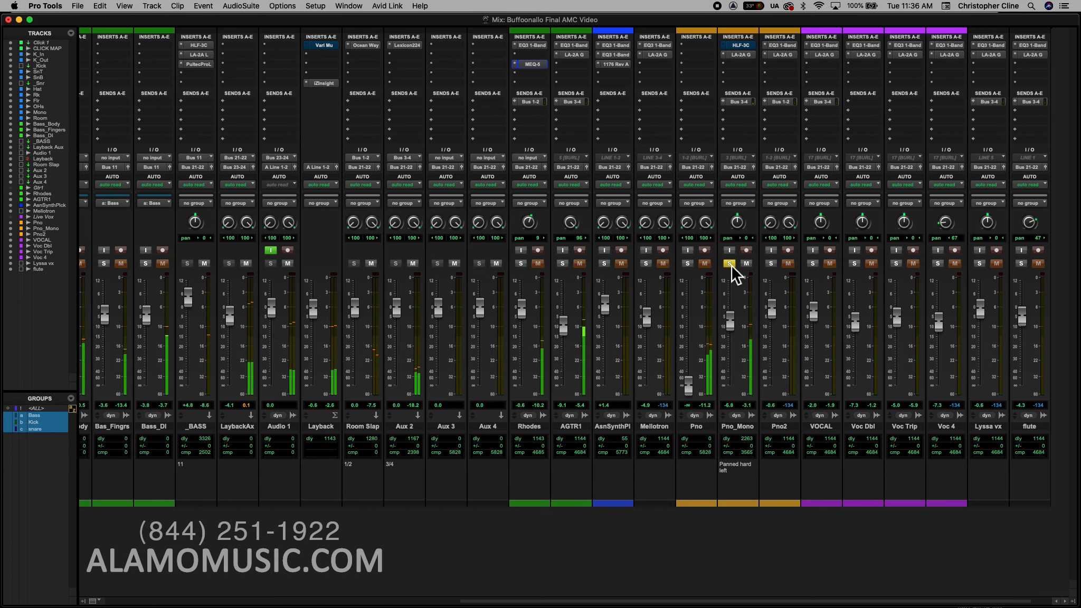
super+click(745, 102)
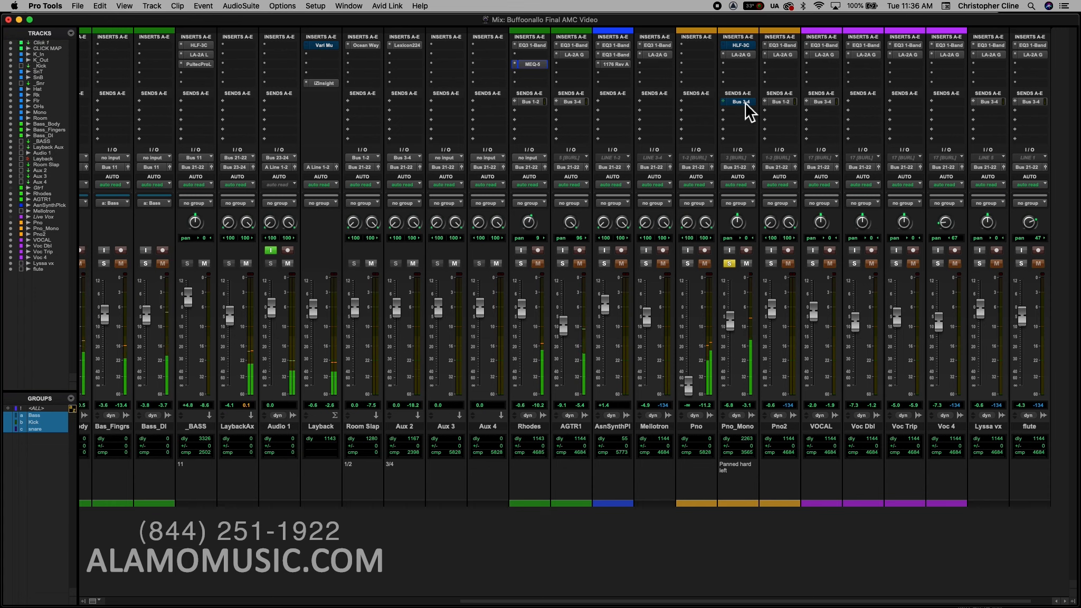
Enable the HLF-3C on the Pno_Mono track with a 250 CPS low cut-off, and pan the track hard left to 100.
click(741, 46)
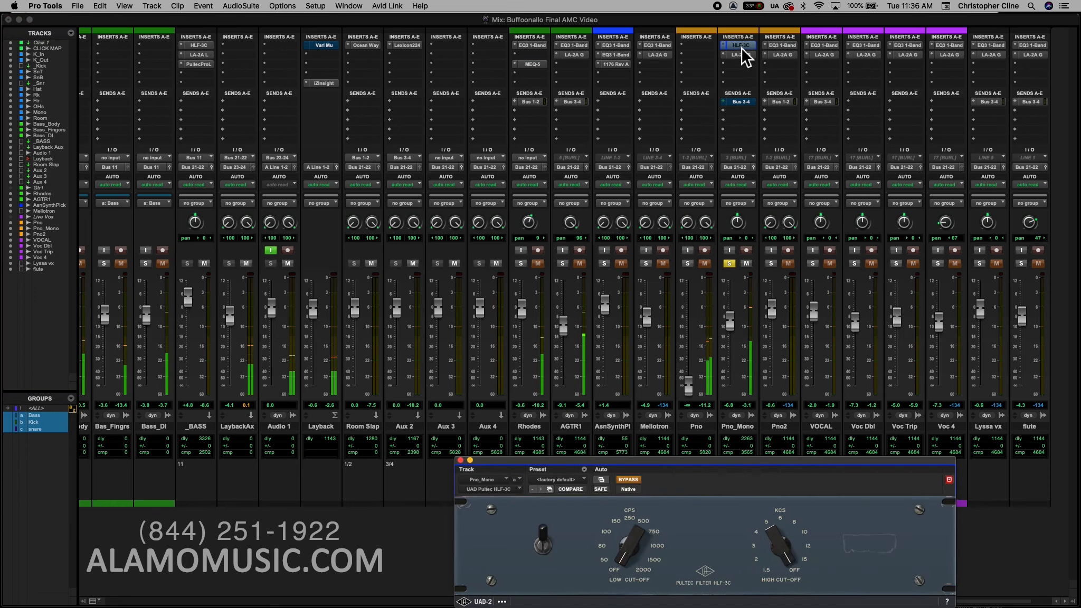
drag(633, 461, 645, 391)
click(643, 410)
drag(640, 466, 640, 431)
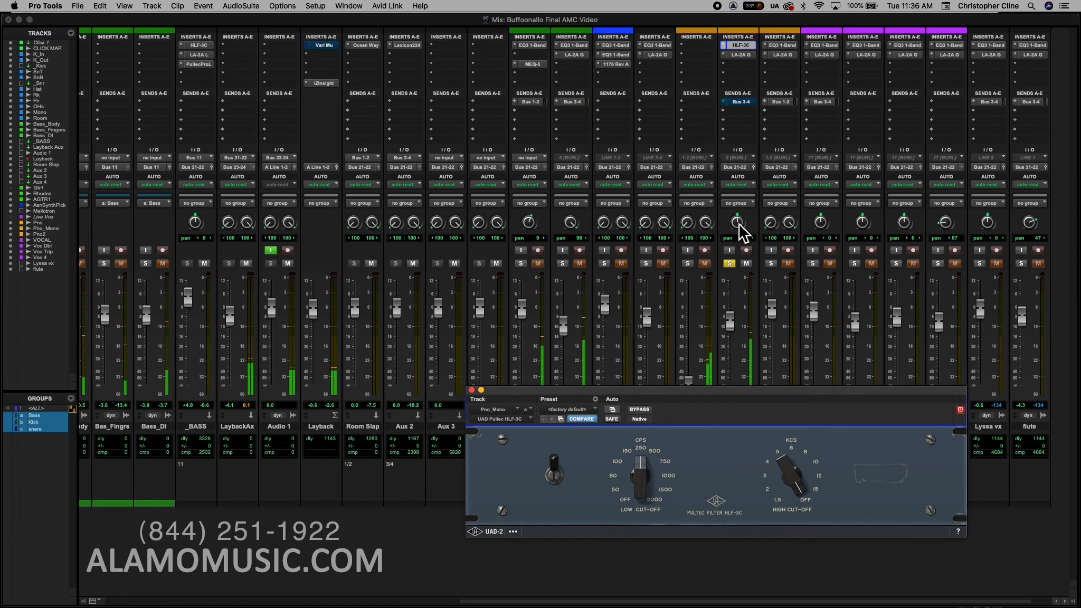
drag(738, 222, 734, 279)
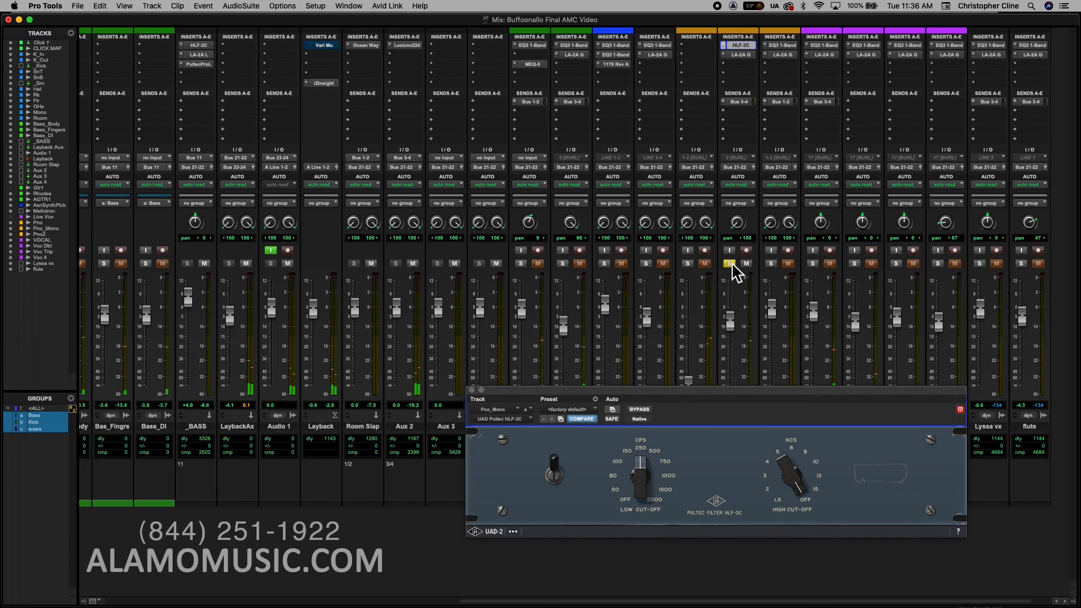
Unsolo the Pno_Mono track to hear it in the full mix, then close its HLF-3C filter.
click(730, 264)
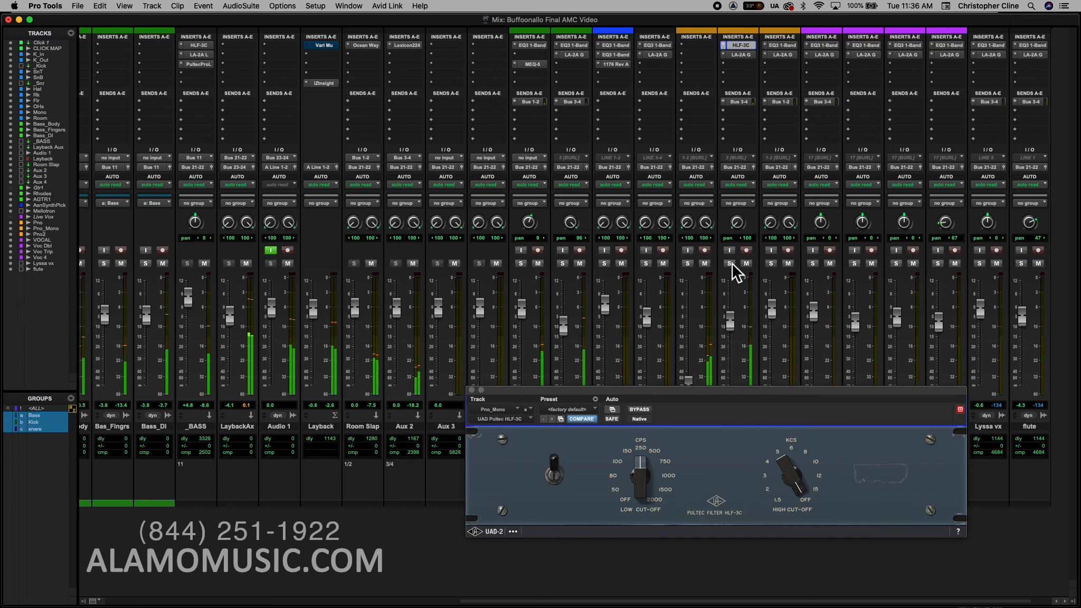
drag(571, 391, 635, 460)
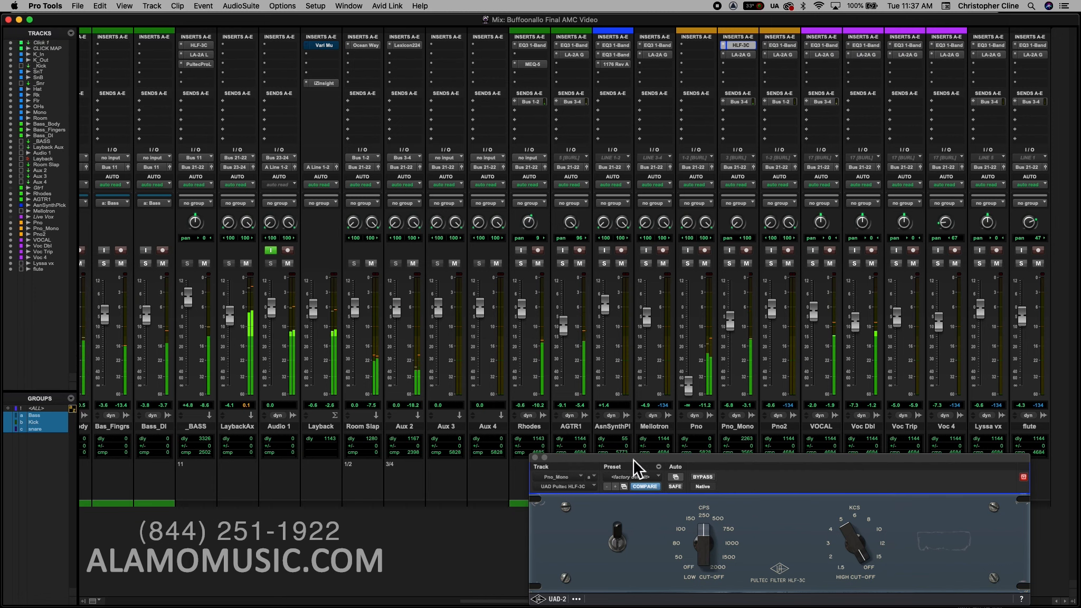
click(537, 458)
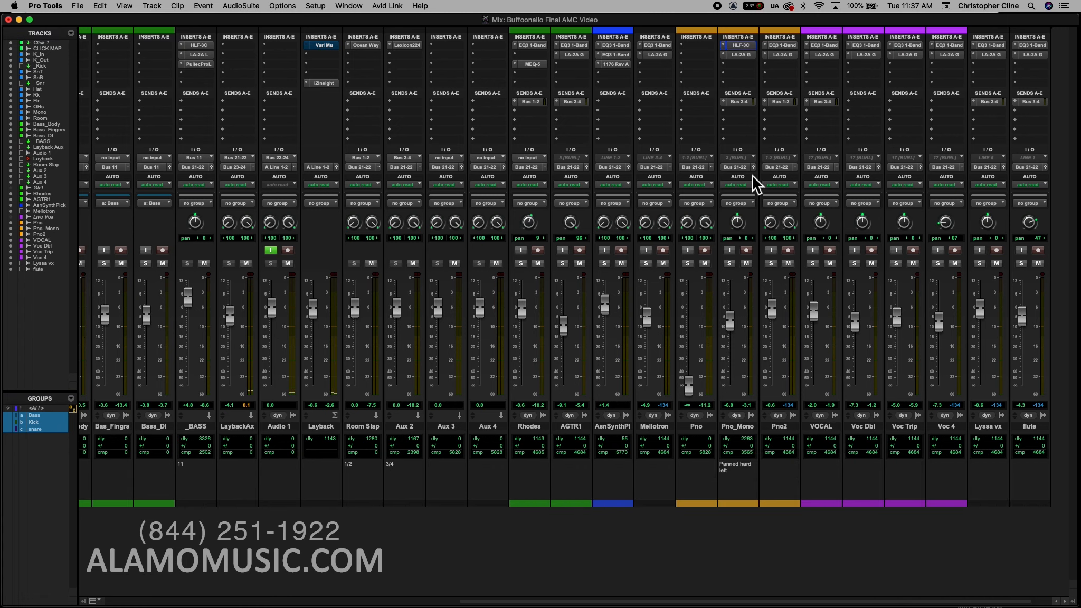
click(731, 74)
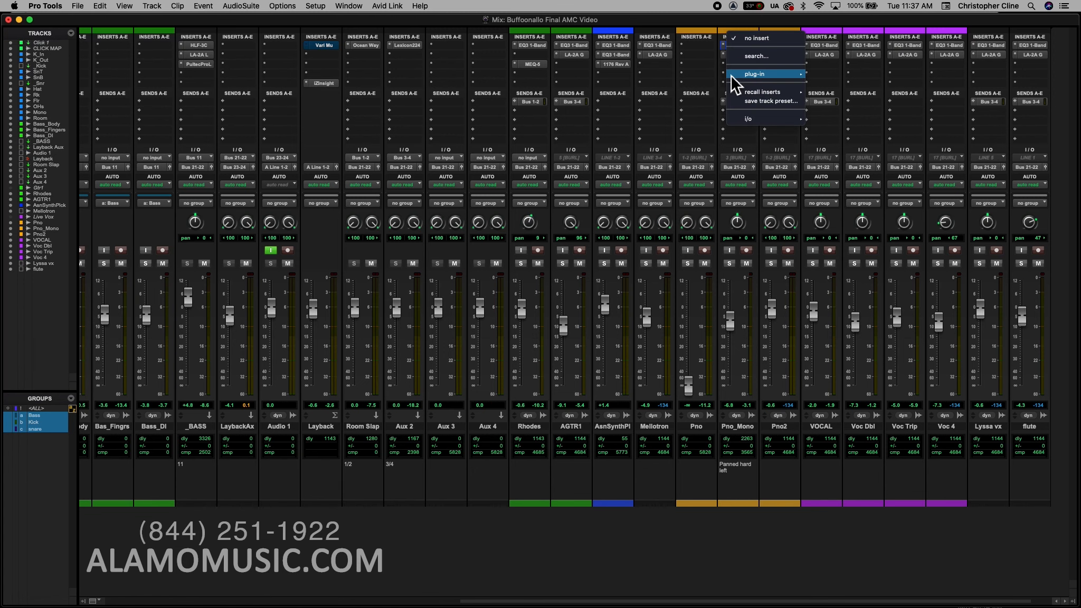
mouse_move(791, 74)
mouse_move(843, 96)
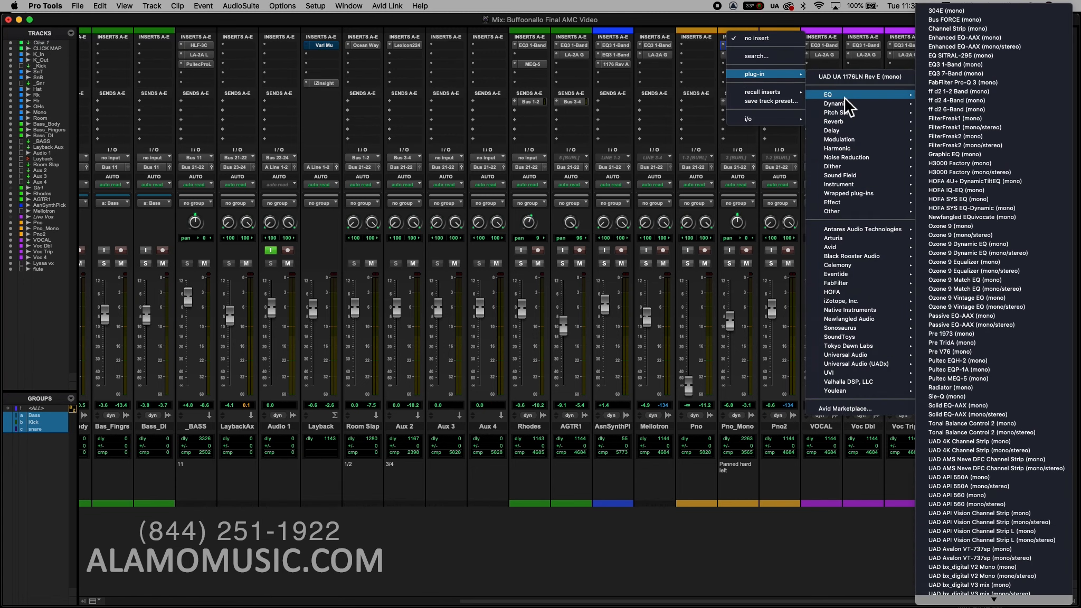
click(943, 373)
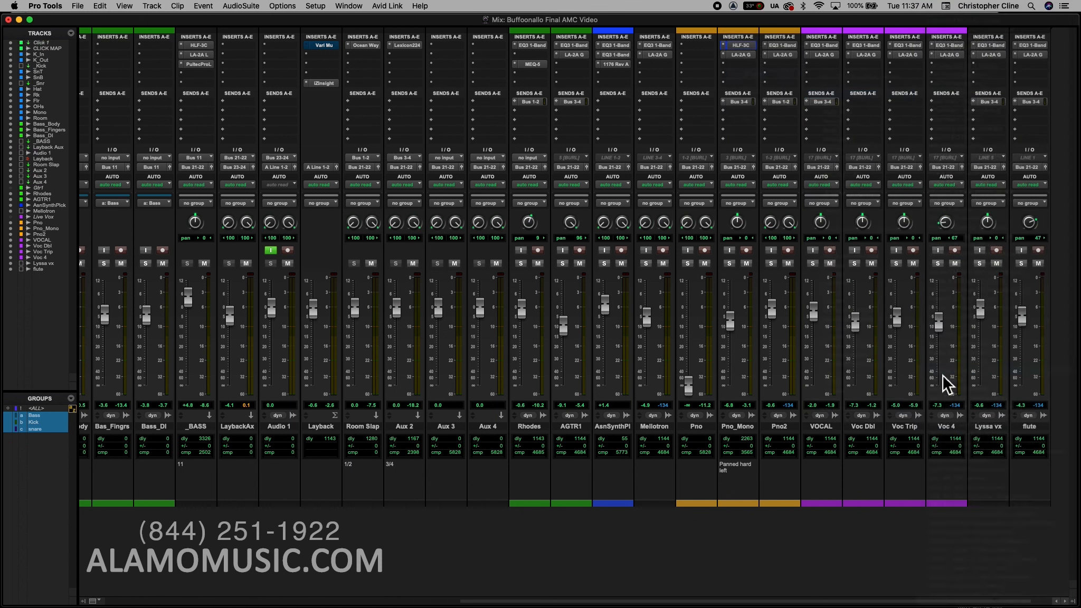
click(732, 73)
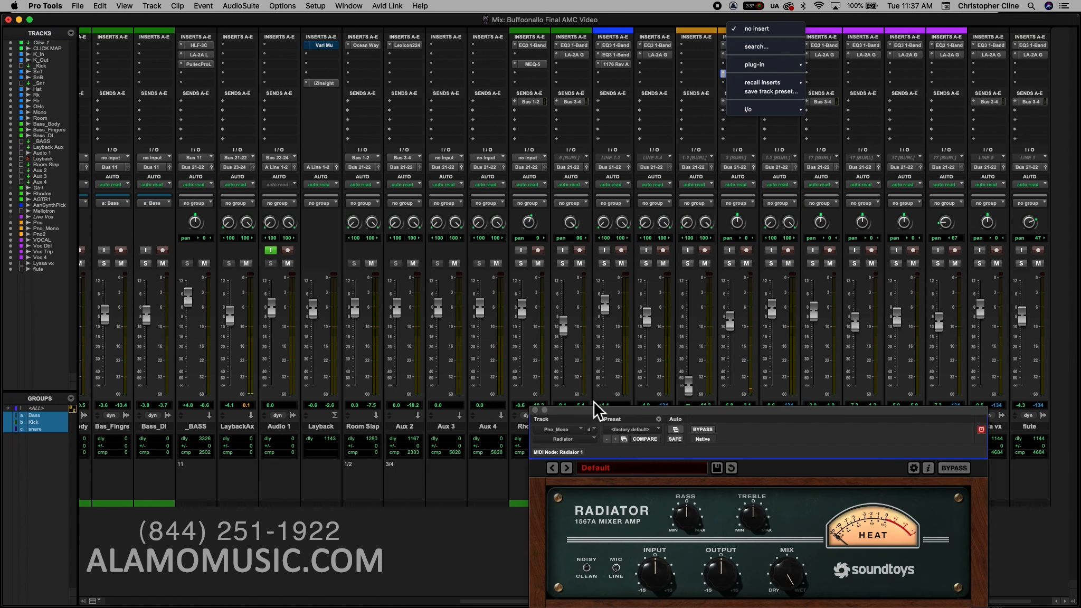
click(534, 411)
click(536, 411)
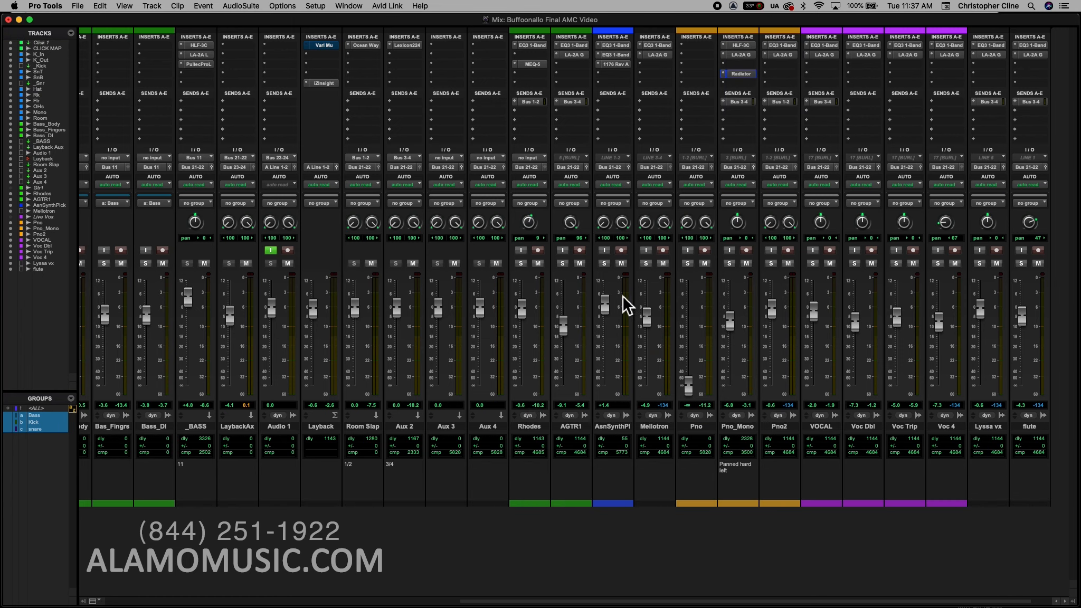
Insert the mono UAD Pultec EQP-1A on the Pno_Mono track in place of the Radiator plug-in.
click(725, 74)
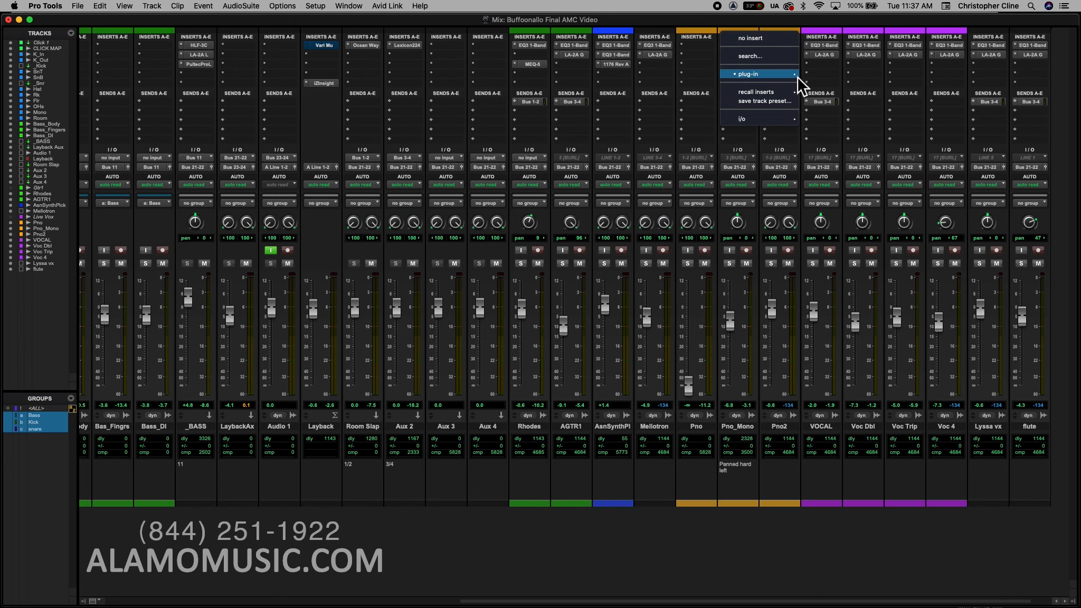
mouse_move(797, 76)
mouse_move(843, 100)
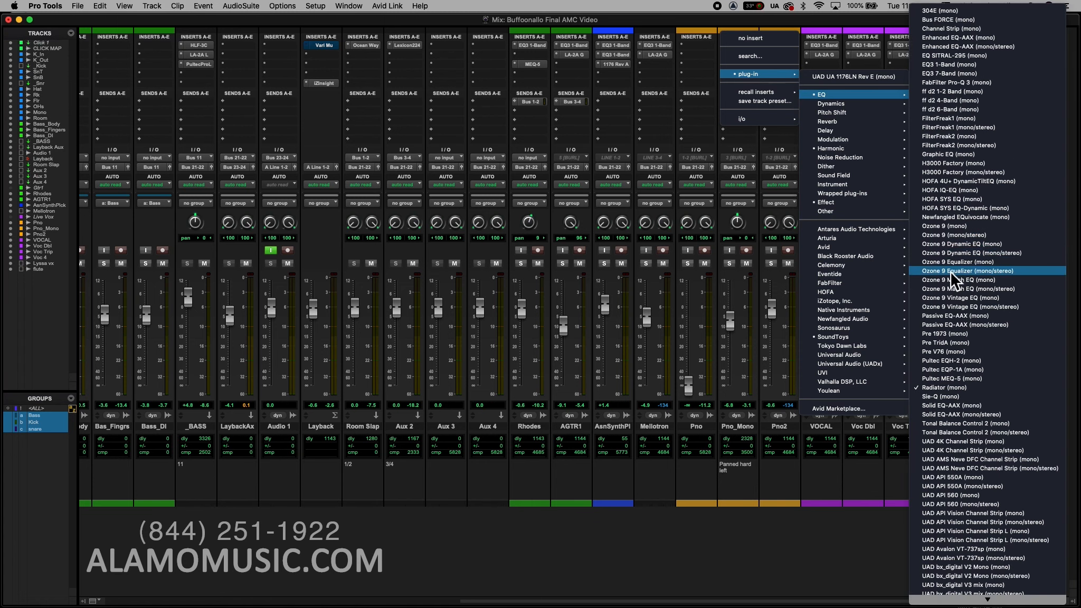
scroll(950, 271, down, 20)
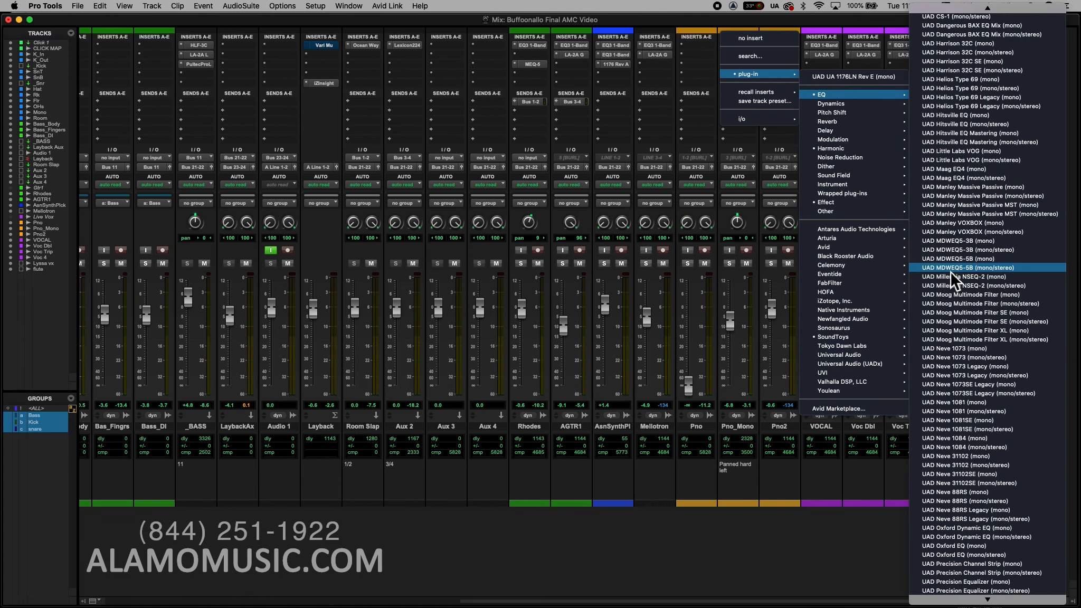
scroll(950, 271, down, 5)
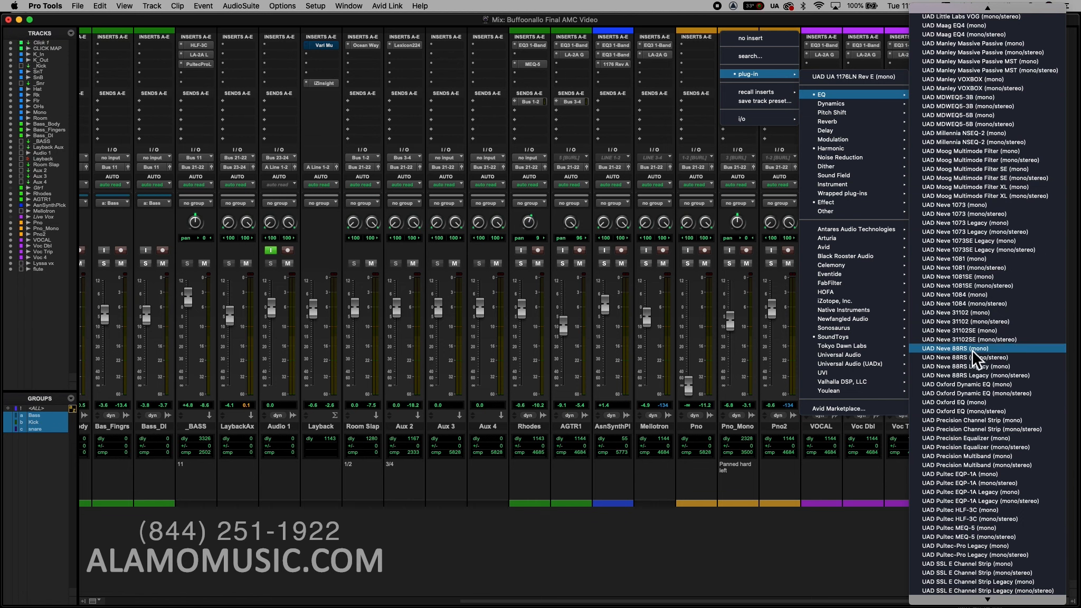
click(1003, 482)
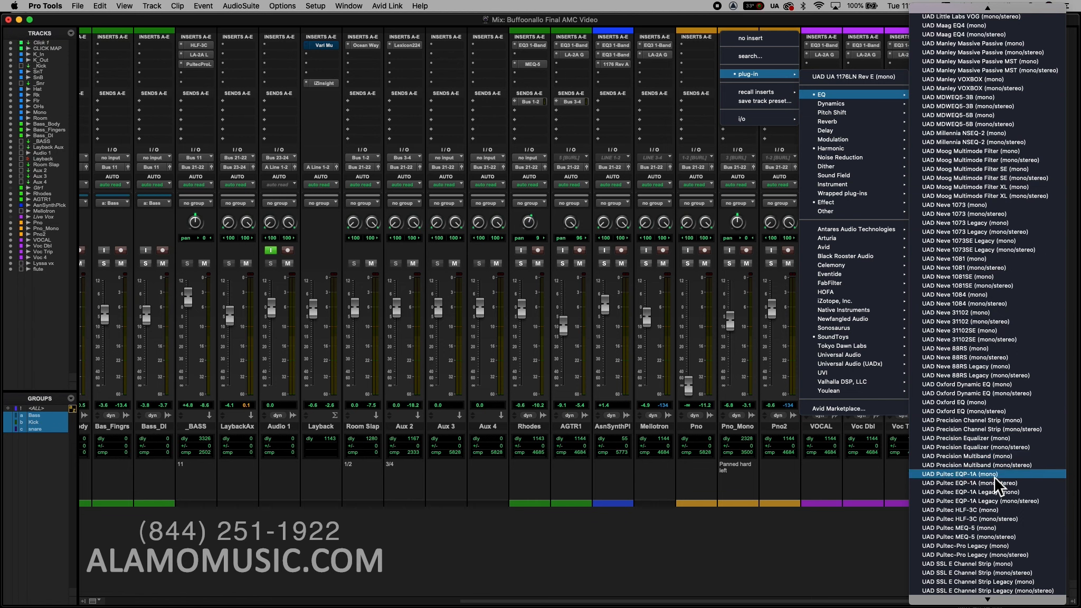
Play the Pno_Mono track soloed with its Bus 3-4 send muted, and raise the EQP-1A's high-frequency boost.
key(space)
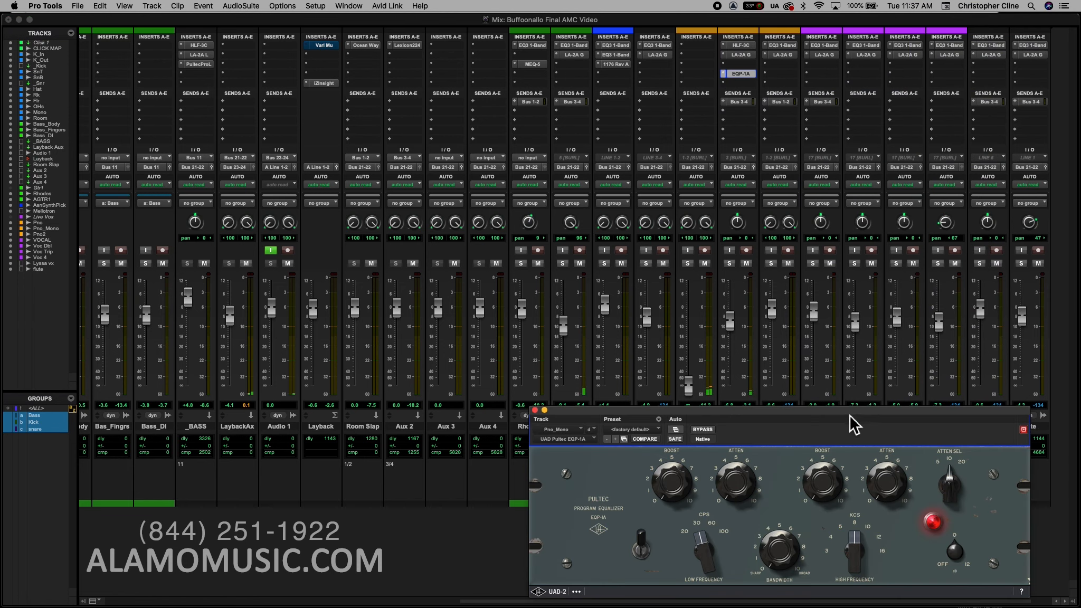
click(730, 263)
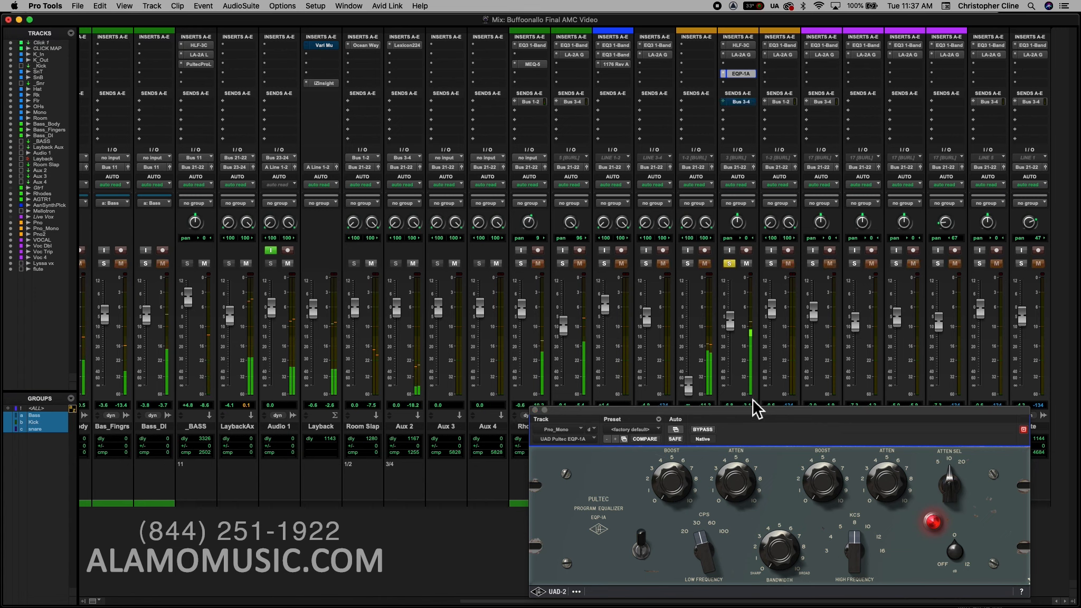
drag(751, 410, 437, 345)
click(464, 489)
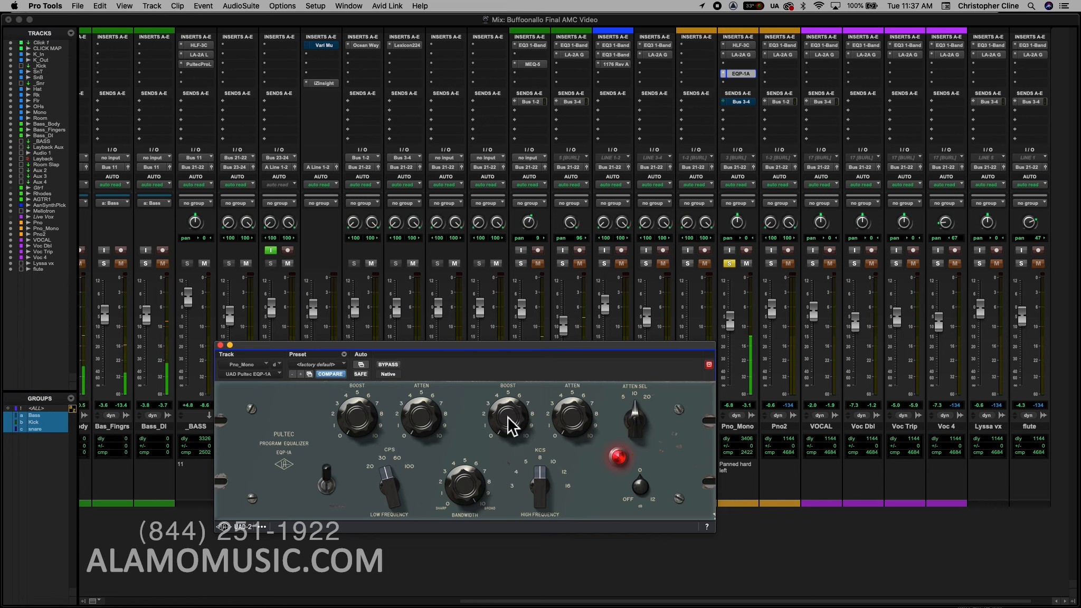
drag(508, 416, 535, 242)
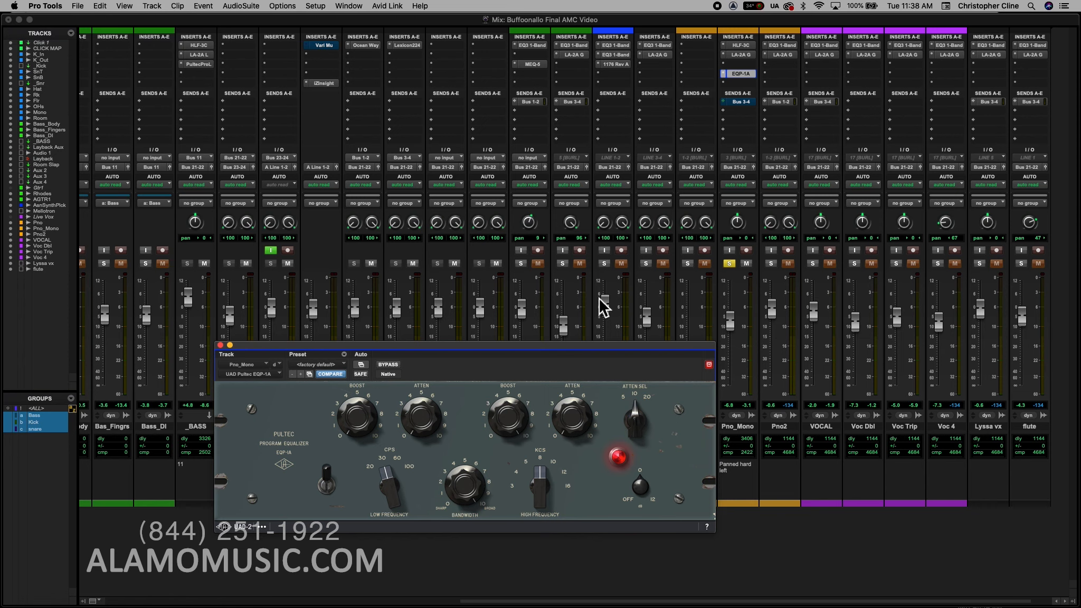
Unsolo the Pno_Mono track and pan it hard left to 100.
click(729, 263)
drag(742, 221, 737, 263)
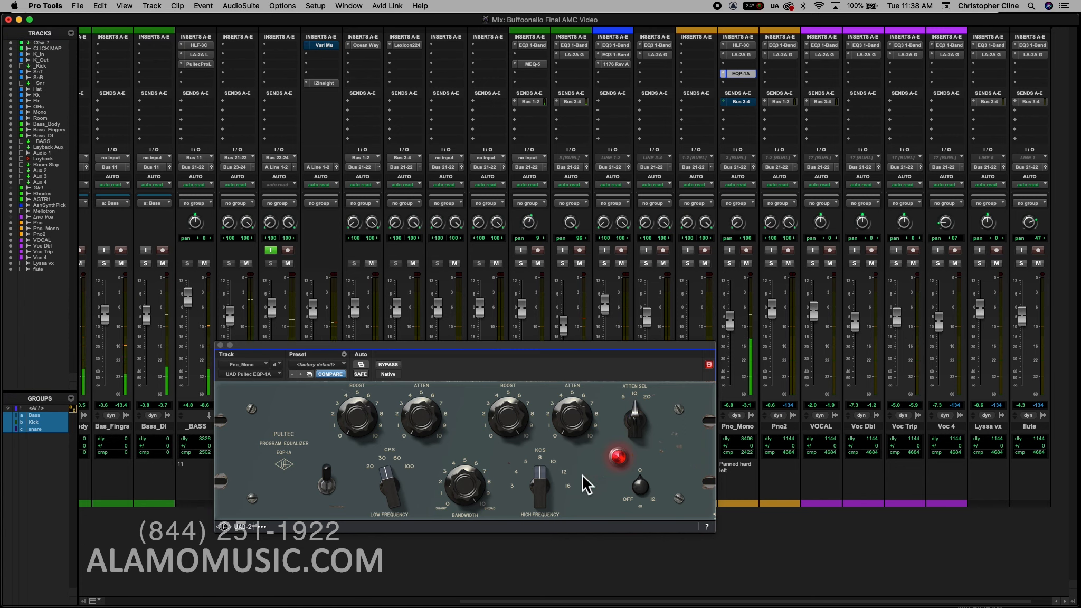
Fine-tune the EQP-1A's high-frequency boost on Pno_Mono against the full mix and close the equalizer.
drag(515, 417, 505, 600)
drag(515, 435, 512, 367)
click(221, 345)
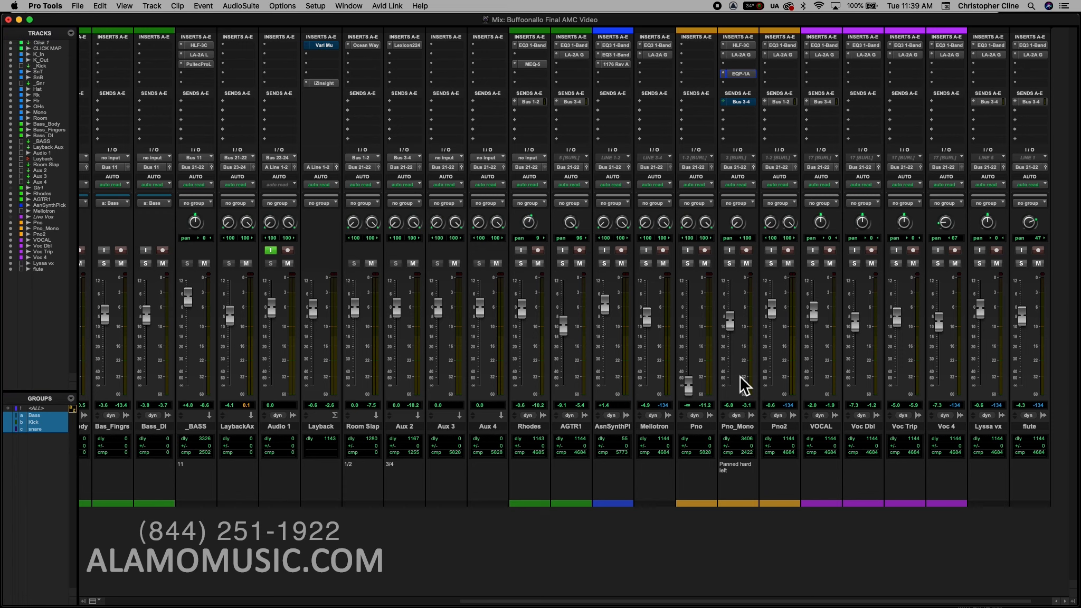
click(739, 74)
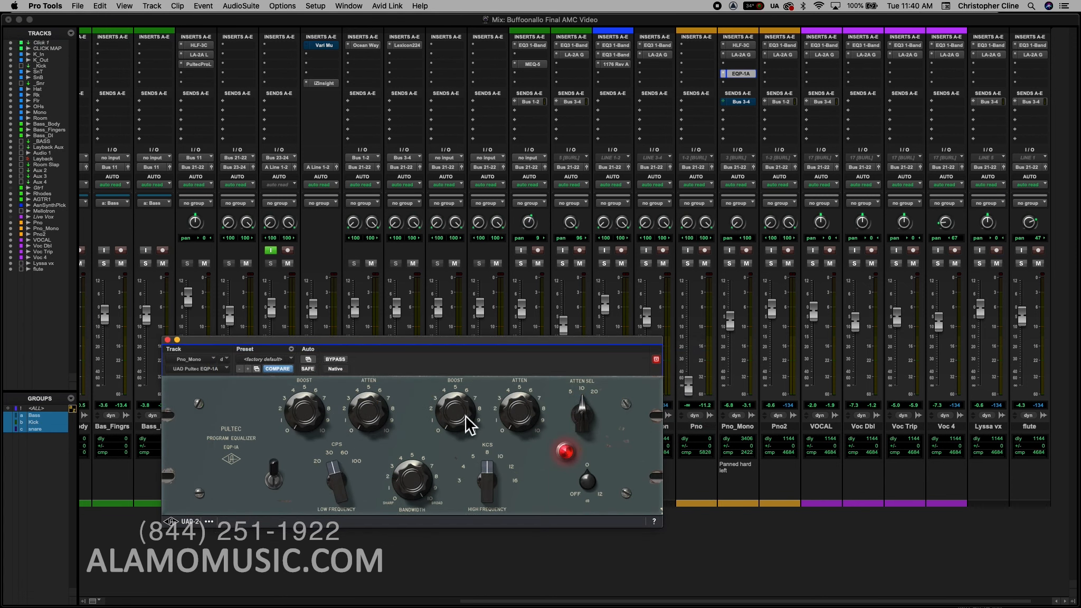
drag(465, 415, 457, 362)
click(168, 340)
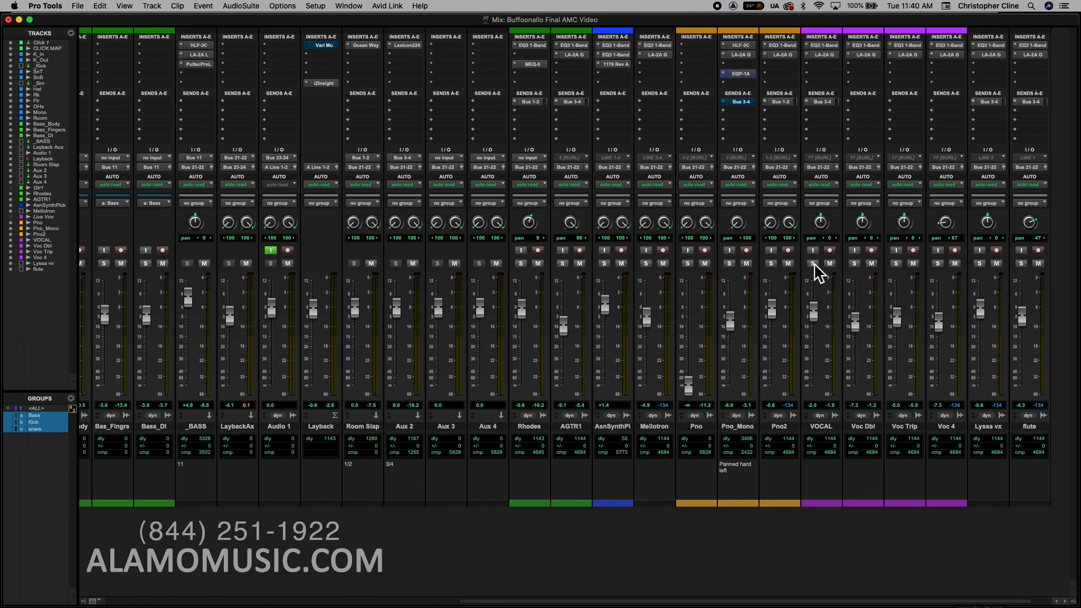
Select the VOCAL track's first run of clips, from the 2 v1 marker through the 3 Ch section, in the Edit window.
key(super+equal)
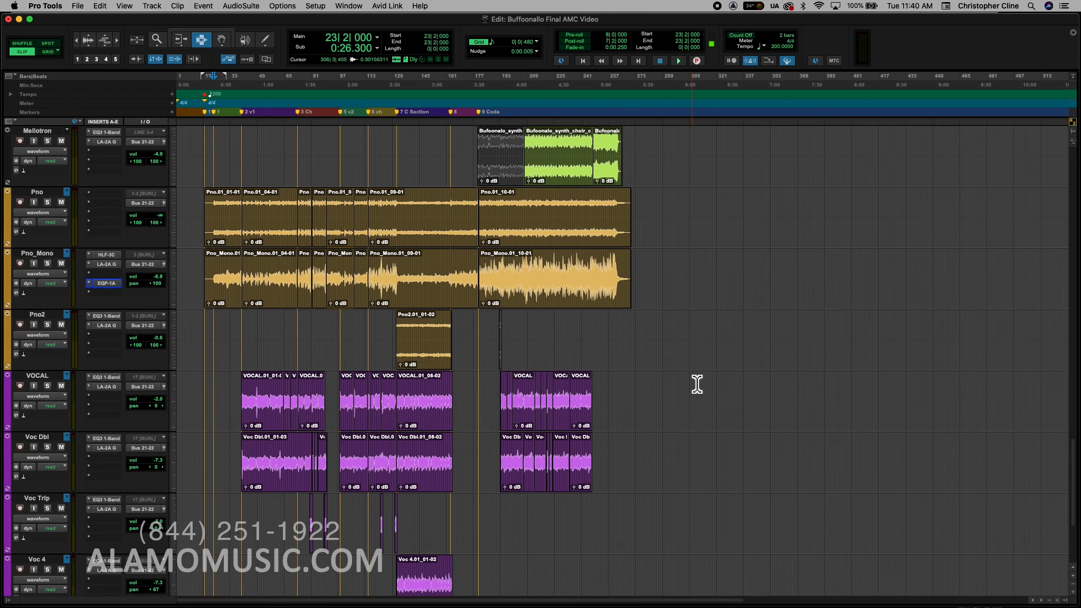
click(244, 390)
key(space)
key(space)
double_click(249, 389)
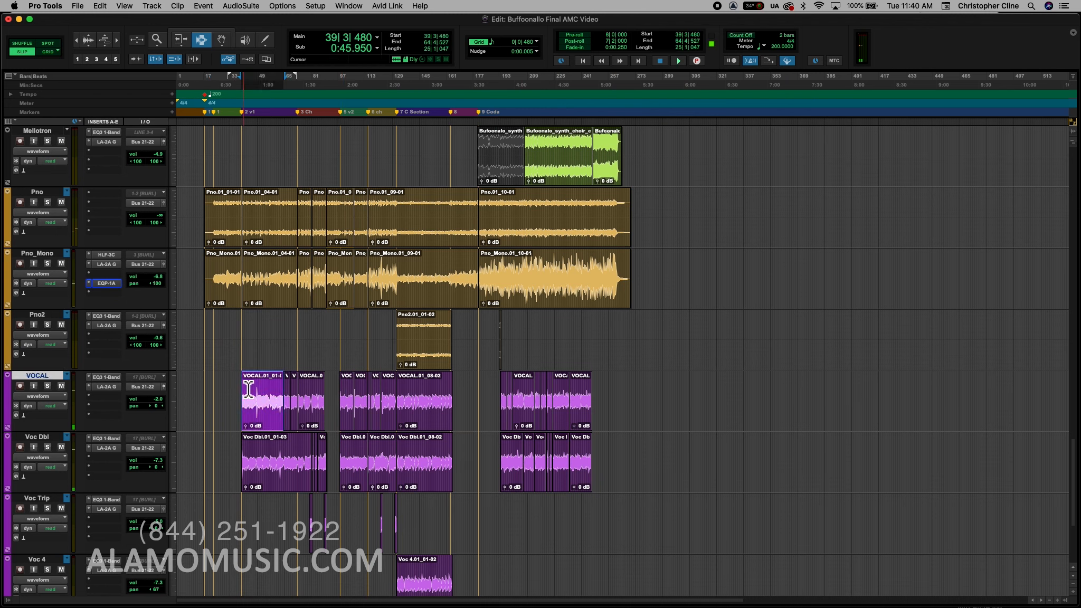
shift+click(317, 400)
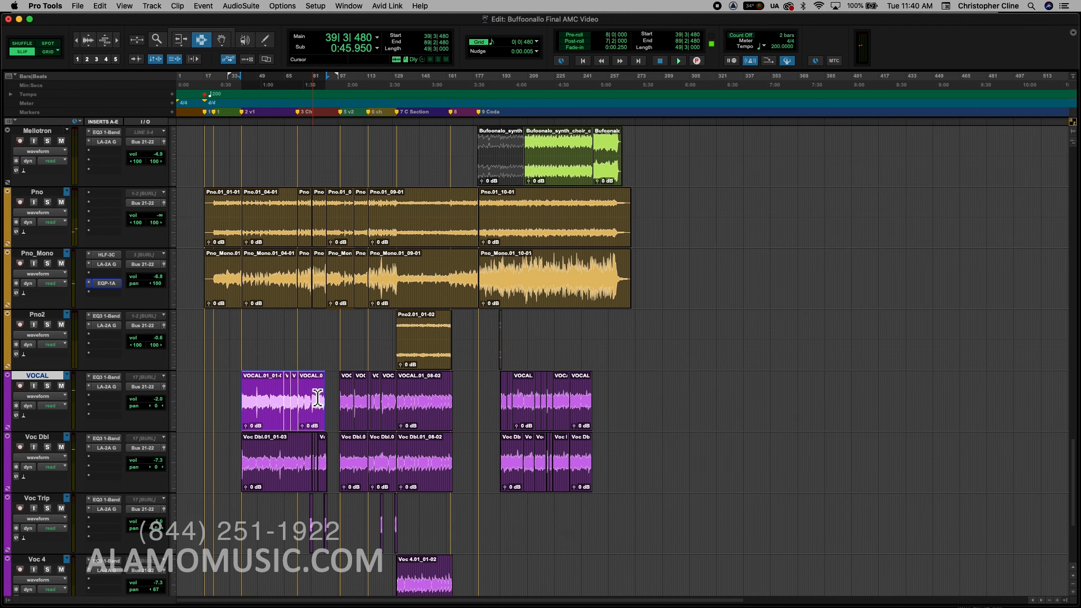
Play the selection from the Mix window with the VOCAL track soloed and its Bus 3-4 send muted.
key(super+equal)
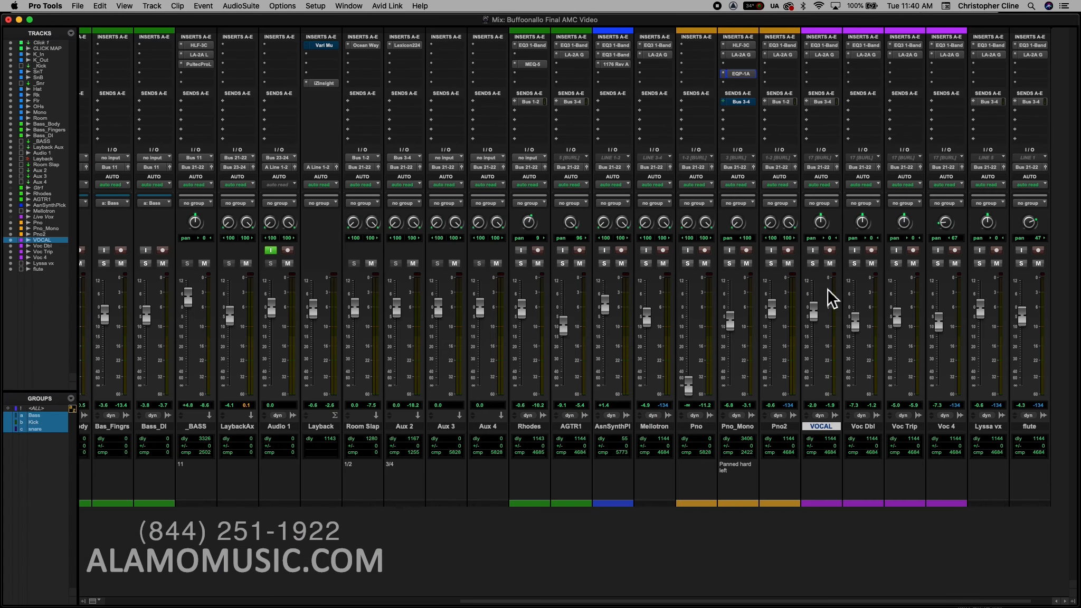
key(space)
click(813, 262)
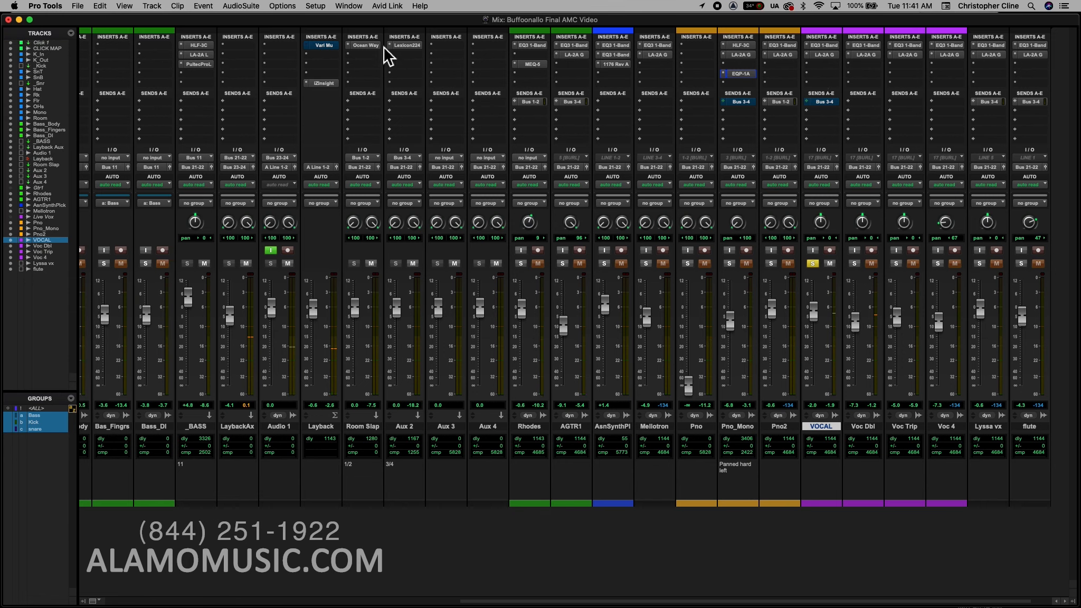
Examine the Lexicon 224 reverb on Aux 2 and the Ocean Way Studios plug-in on Room Slap, closing each.
click(412, 45)
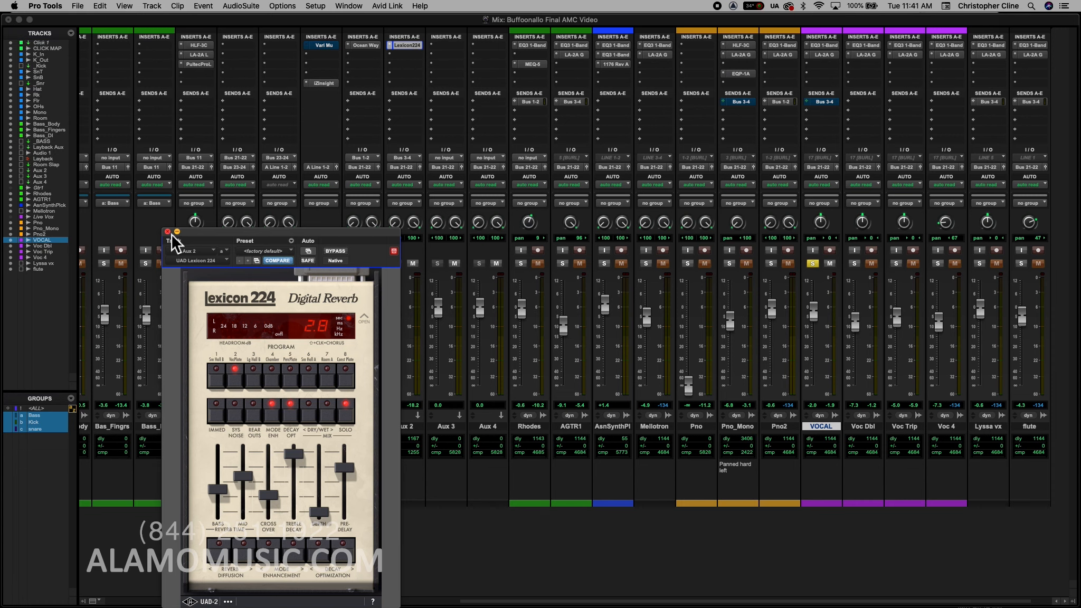
drag(249, 236, 296, 209)
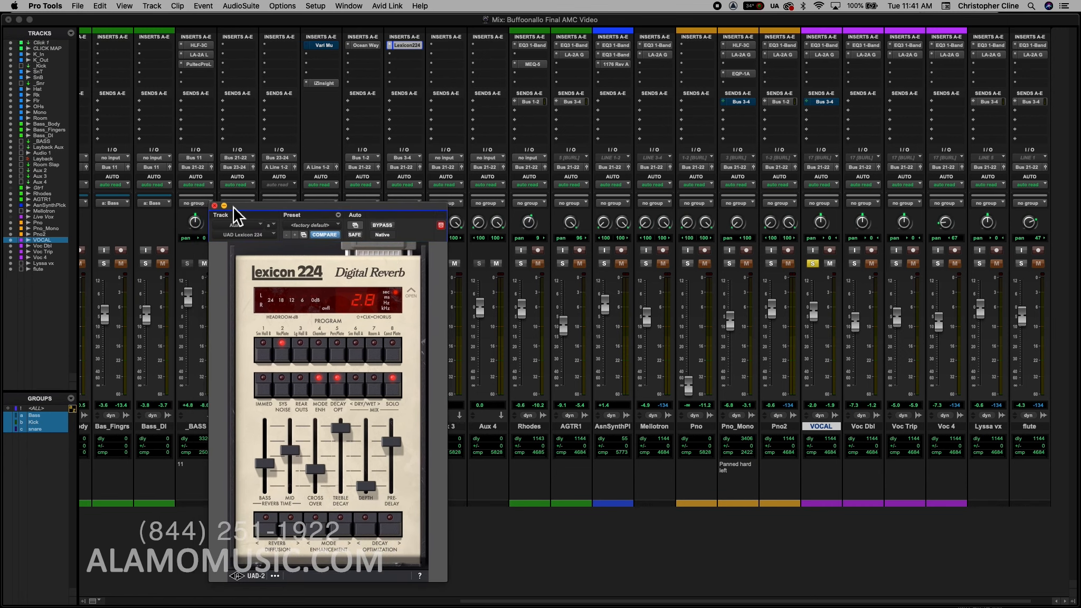
click(214, 205)
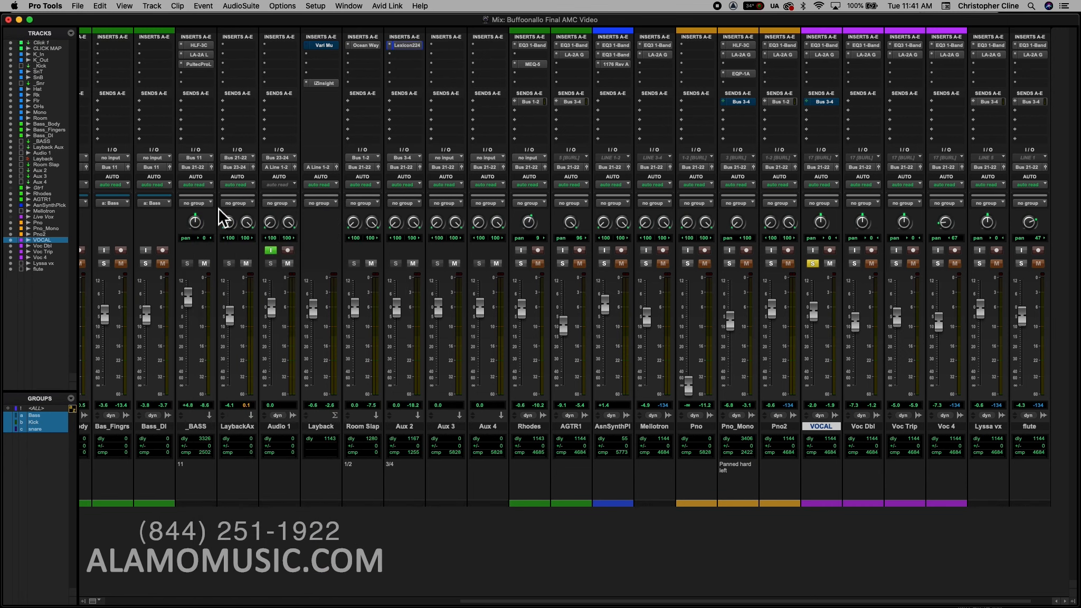
click(365, 45)
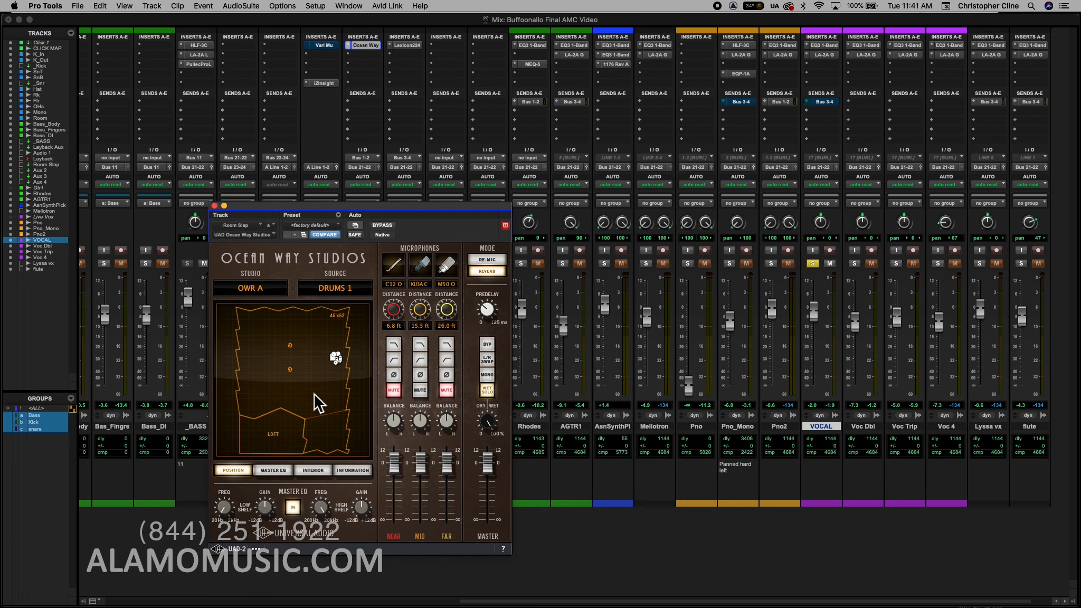
click(215, 206)
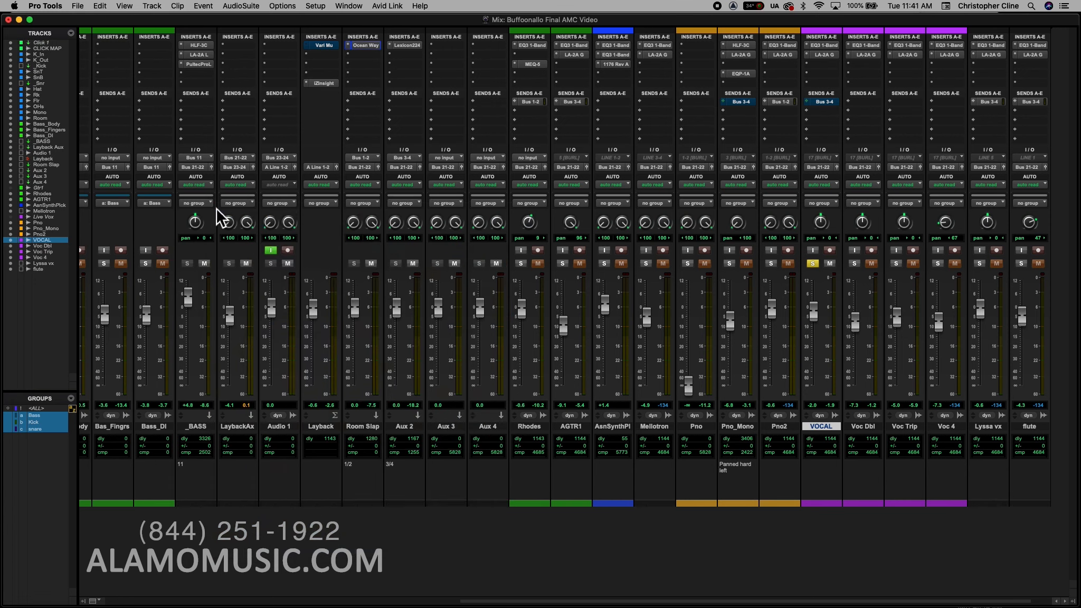
Insert the mono UAD Pultec MEQ-5 equalizer in the empty slot below the LA-2A on the VOCAL track.
click(815, 74)
mouse_move(868, 73)
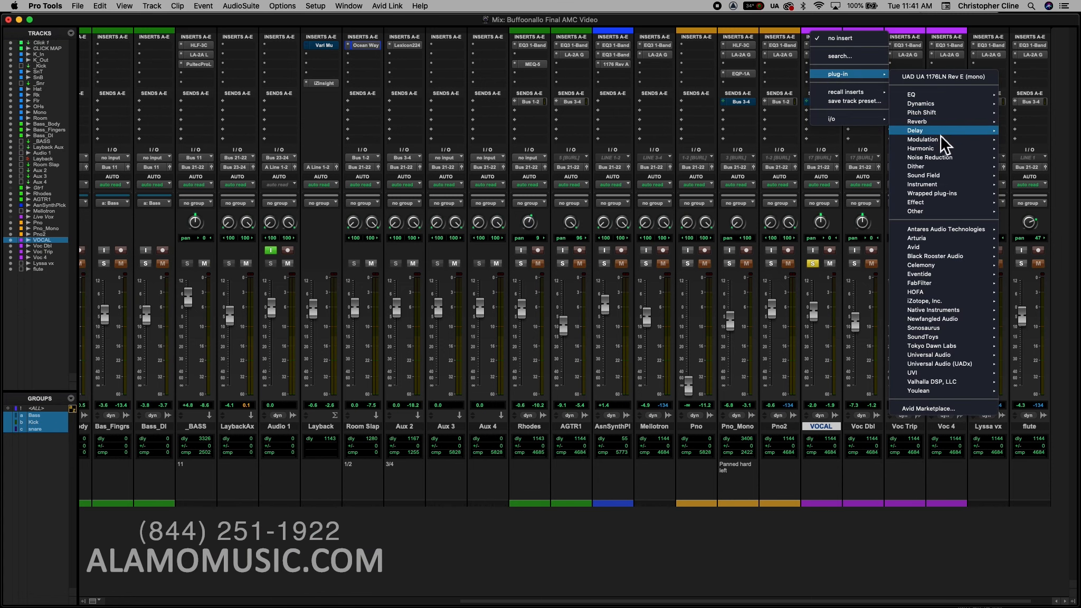
mouse_move(921, 96)
scroll(808, 280, down, 15)
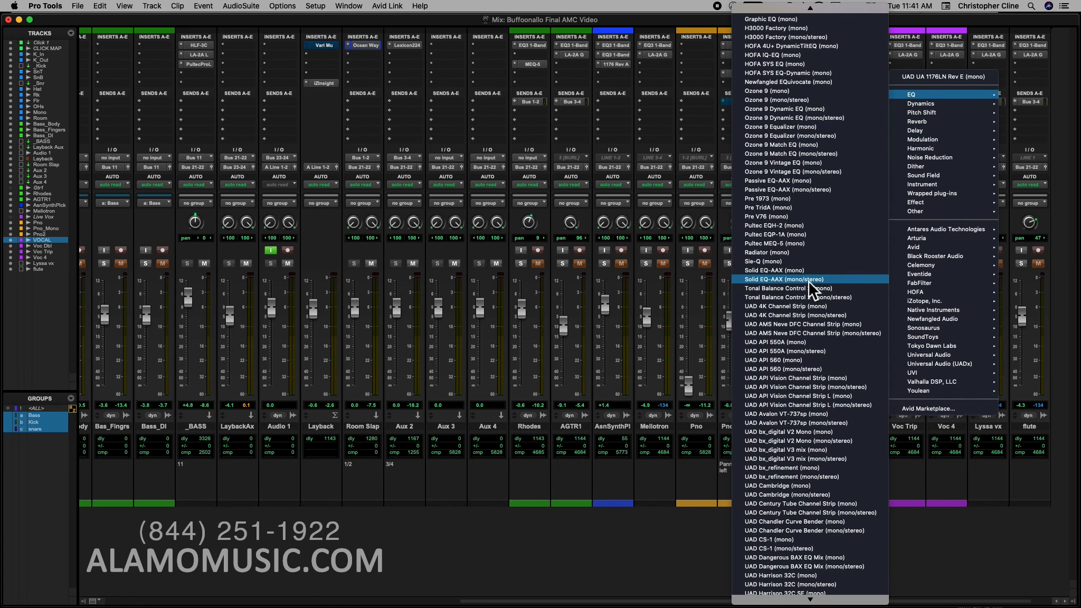
scroll(808, 280, down, 5)
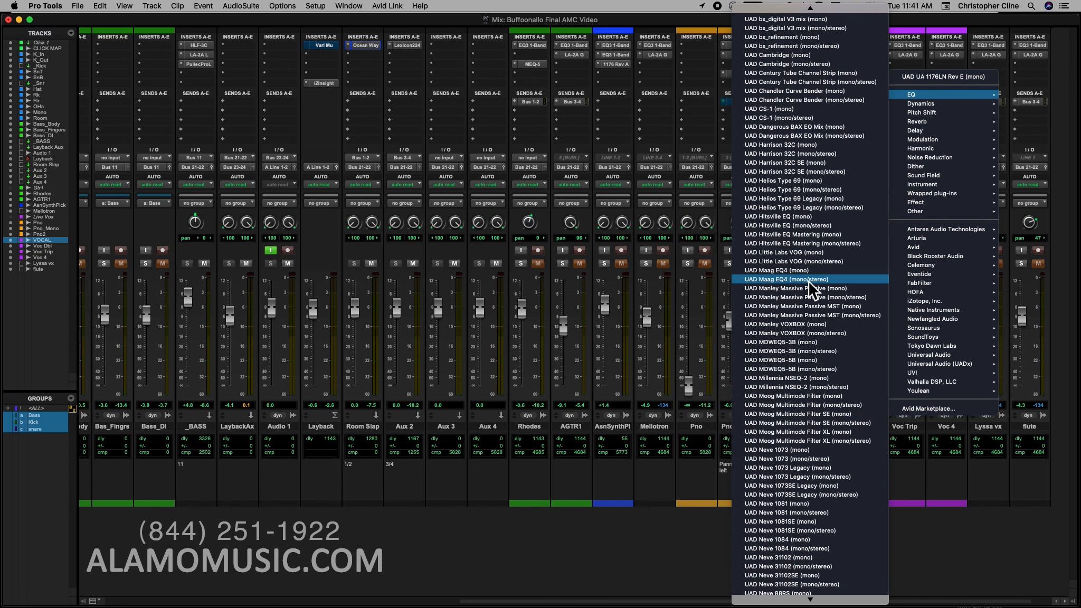
scroll(808, 281, down, 14)
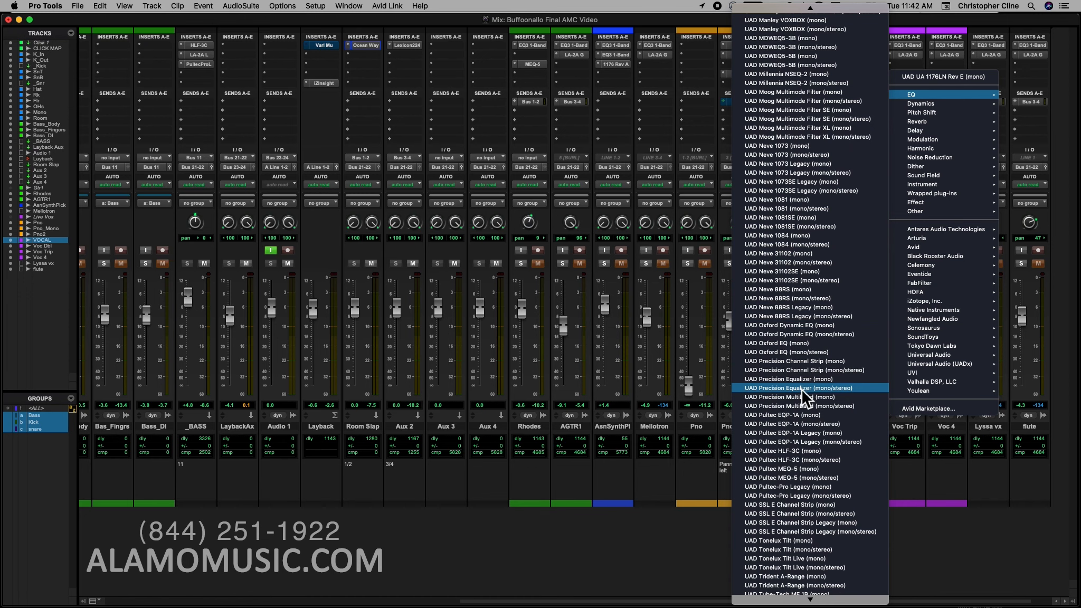
click(812, 468)
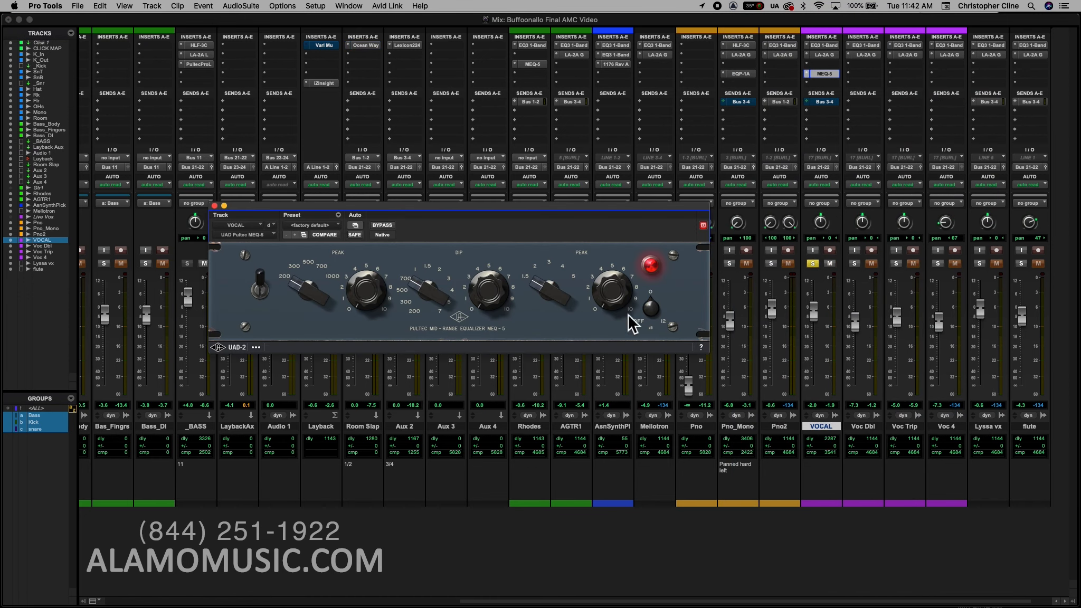
Set the MEQ-5's low peak frequency to 300 and its dip frequency to 500, and adjust the low peak boost during playback.
drag(422, 293, 421, 294)
drag(311, 301, 309, 284)
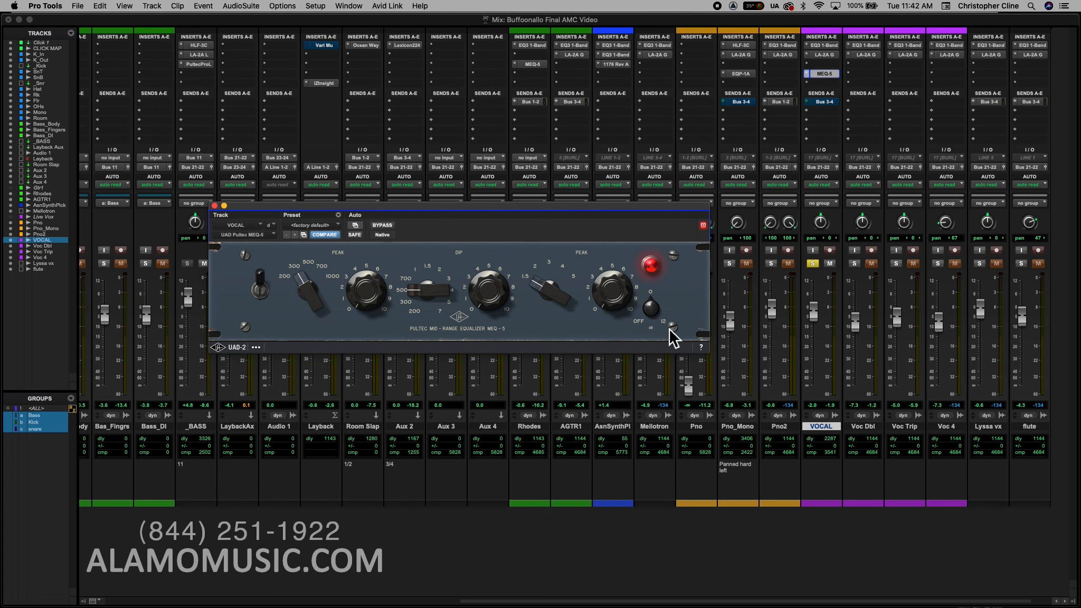
key(space)
drag(367, 302, 372, 182)
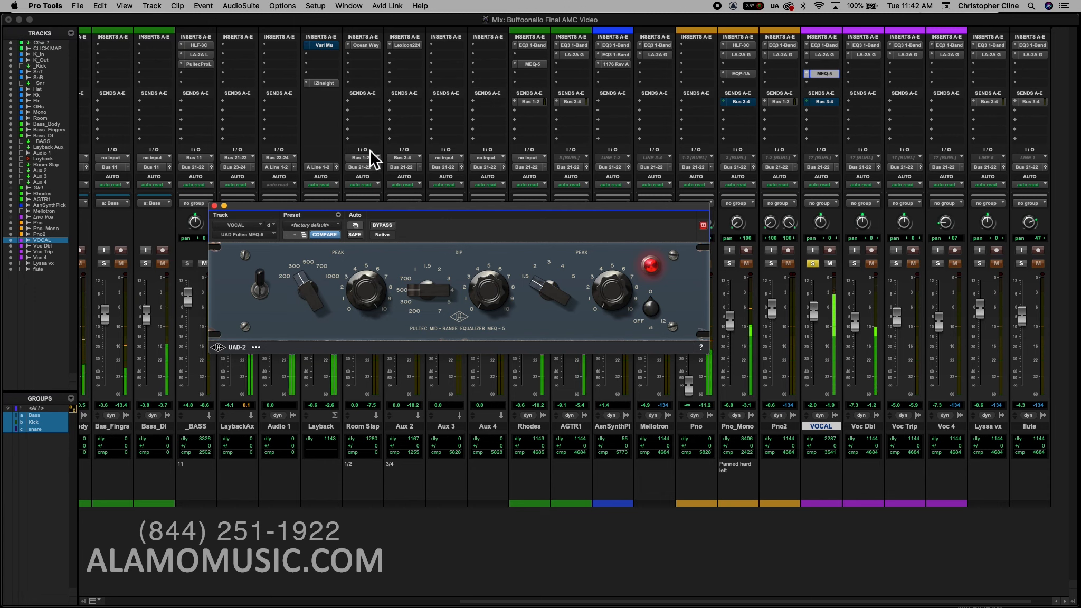
Restart playback and compare the soloed vocal with the MEQ-5 bypassed and active.
key(space)
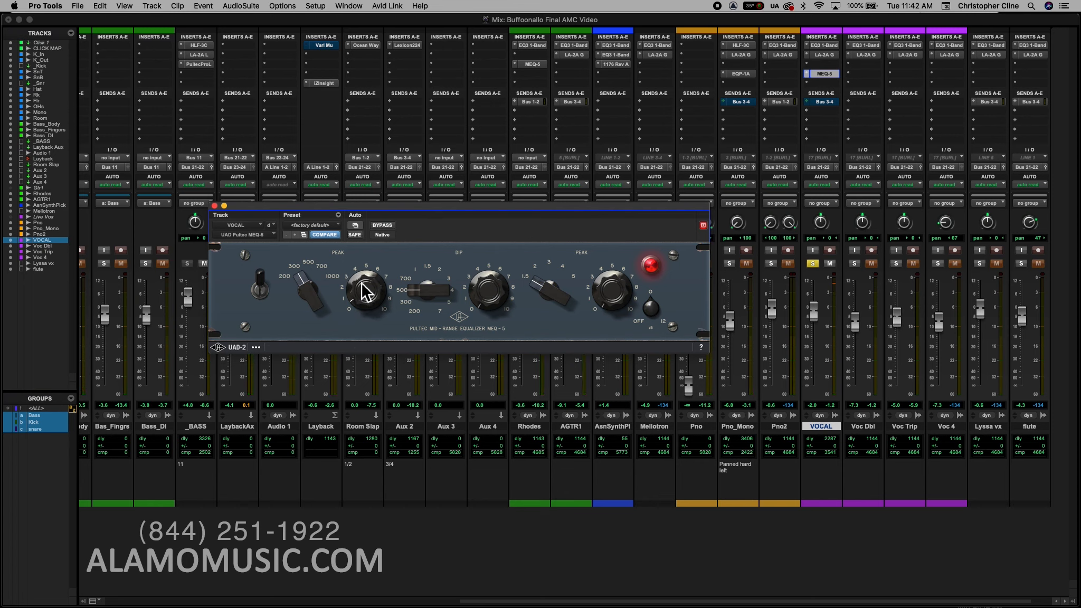
key(space)
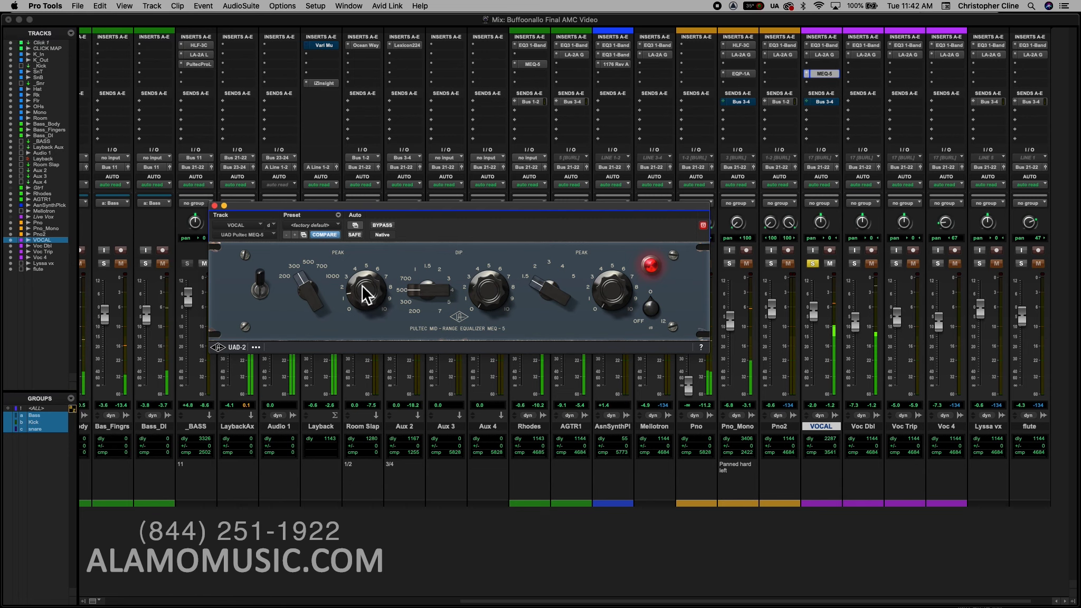
click(382, 226)
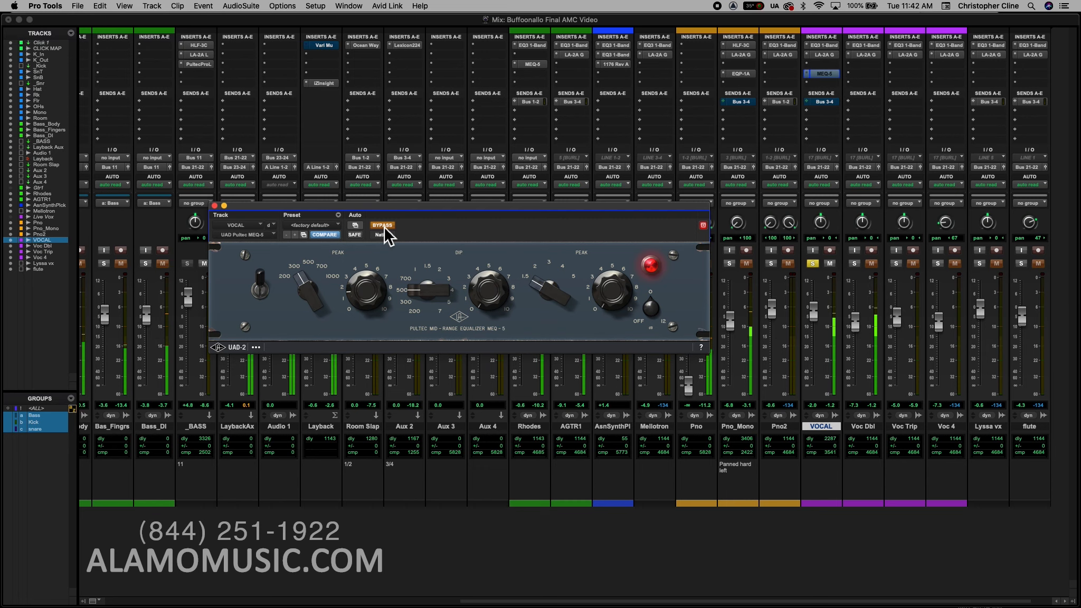
click(384, 226)
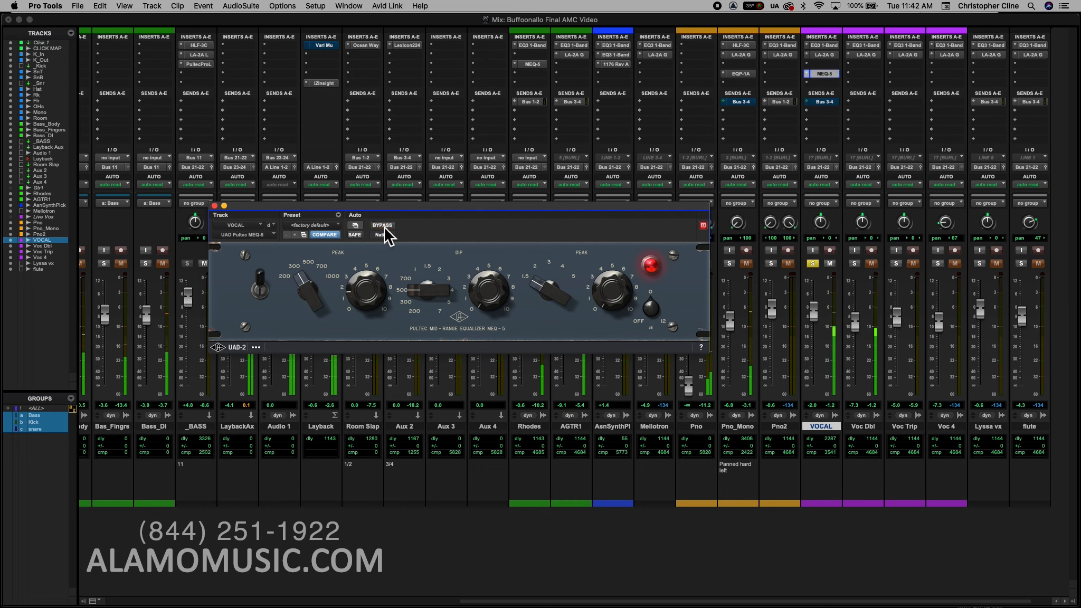
Unsolo VOCAL, unmute its Bus 3-4 send, and compare the MEQ-5 bypassed and active in the full mix.
click(813, 264)
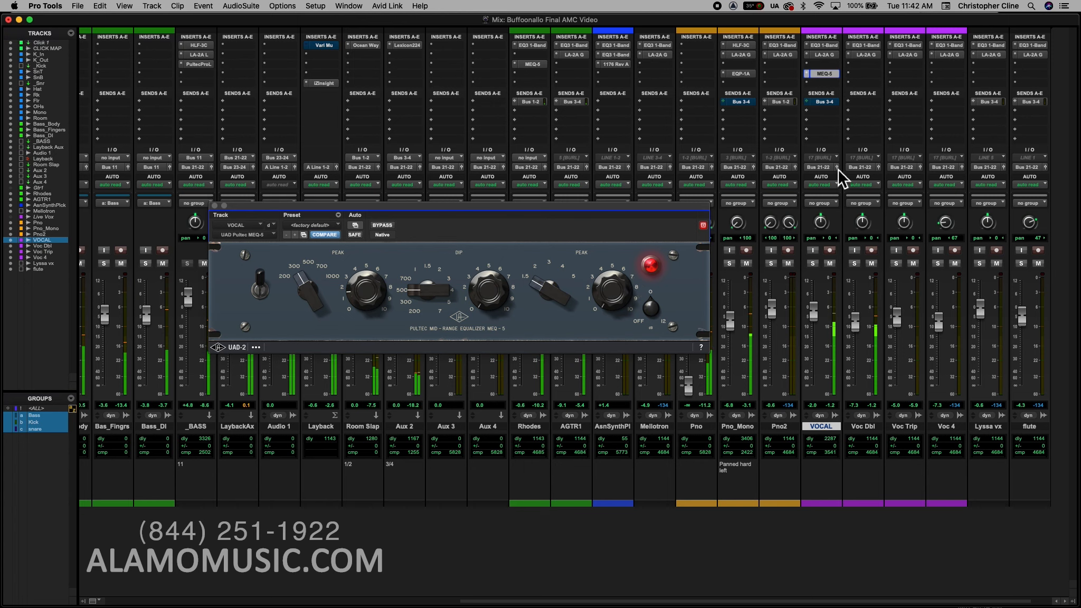
super+click(827, 103)
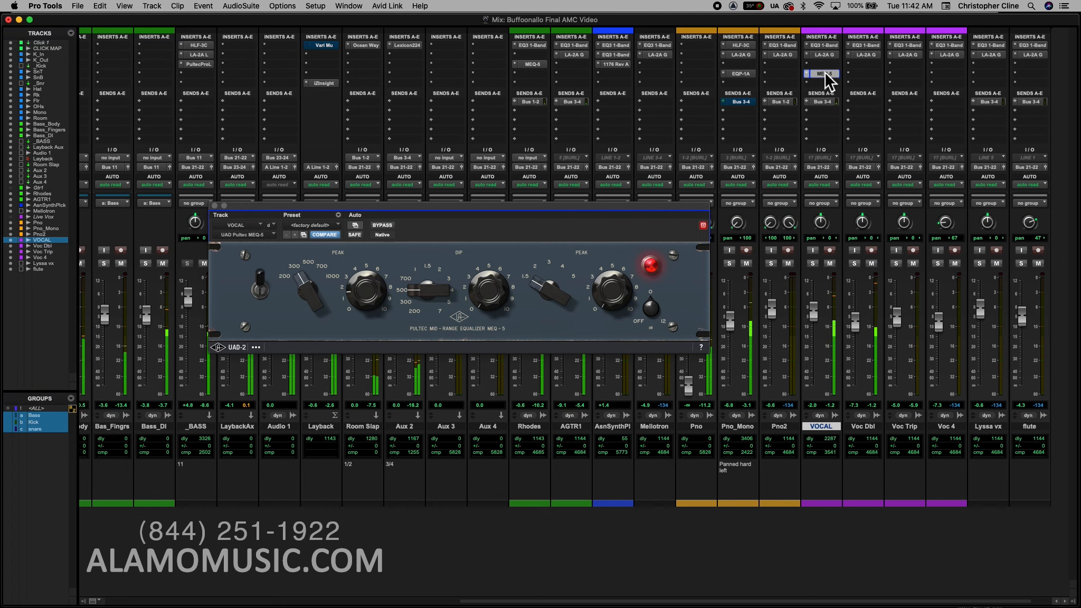
click(387, 226)
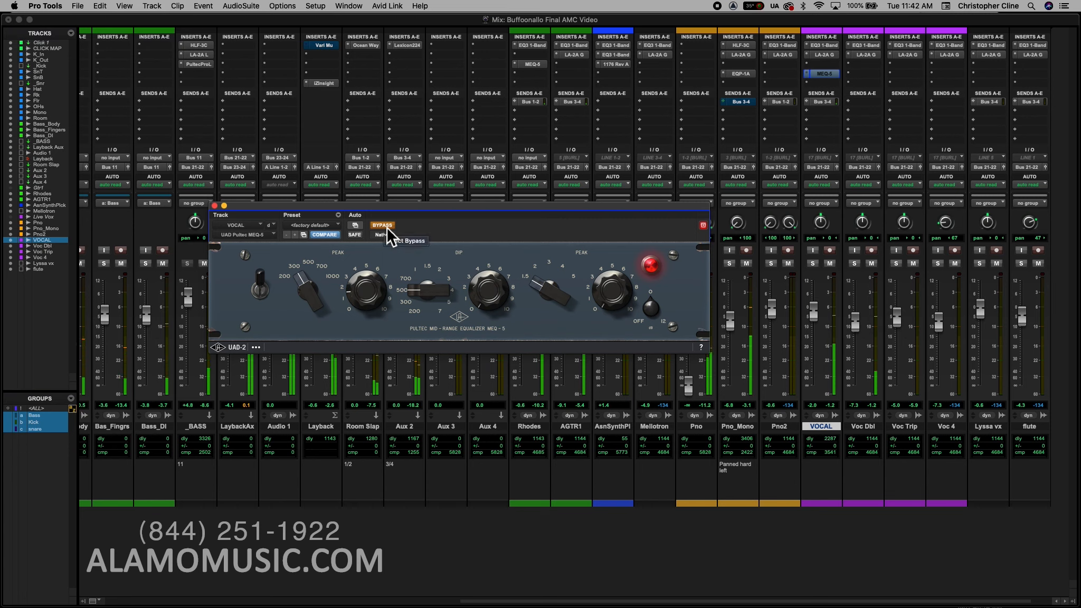
click(387, 226)
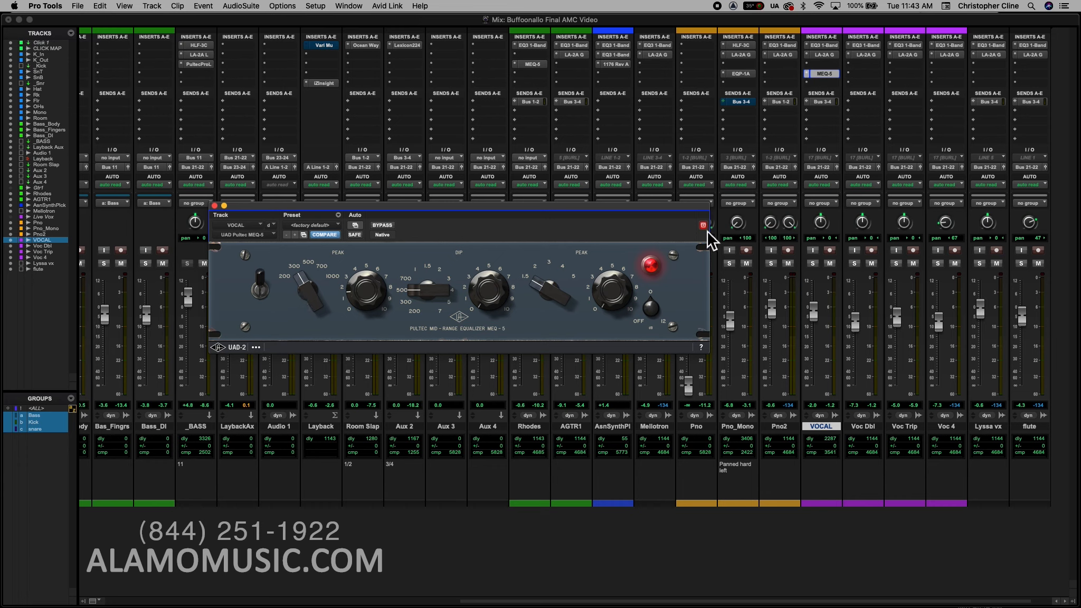
Move the vocal's MEQ-5 window clear of the drum tracks' inserts and turn off its target so it stays open.
drag(611, 207, 660, 208)
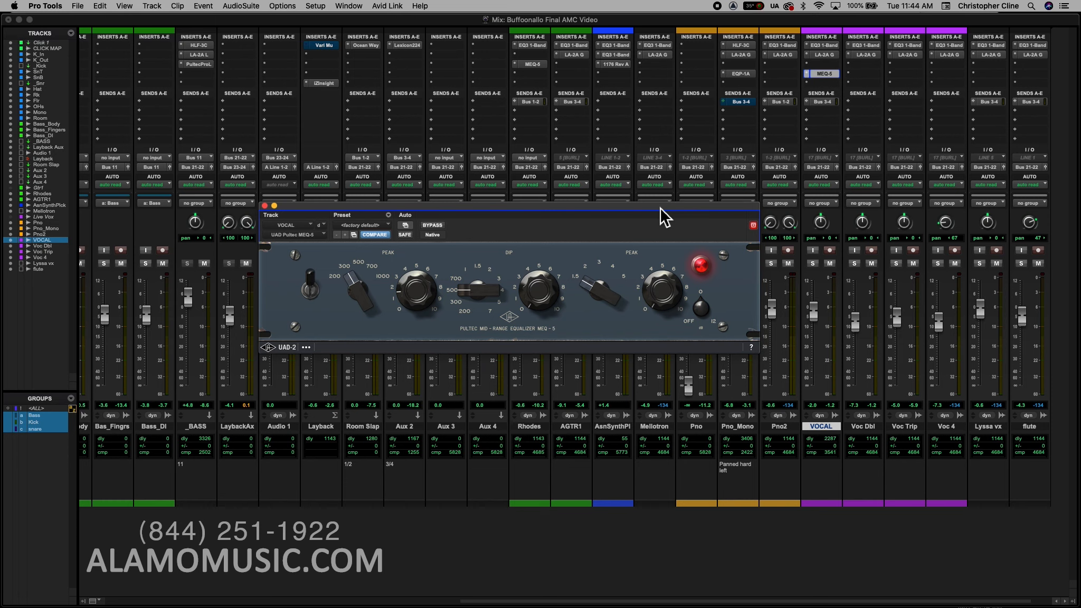
drag(658, 208, 943, 436)
drag(863, 604, 502, 603)
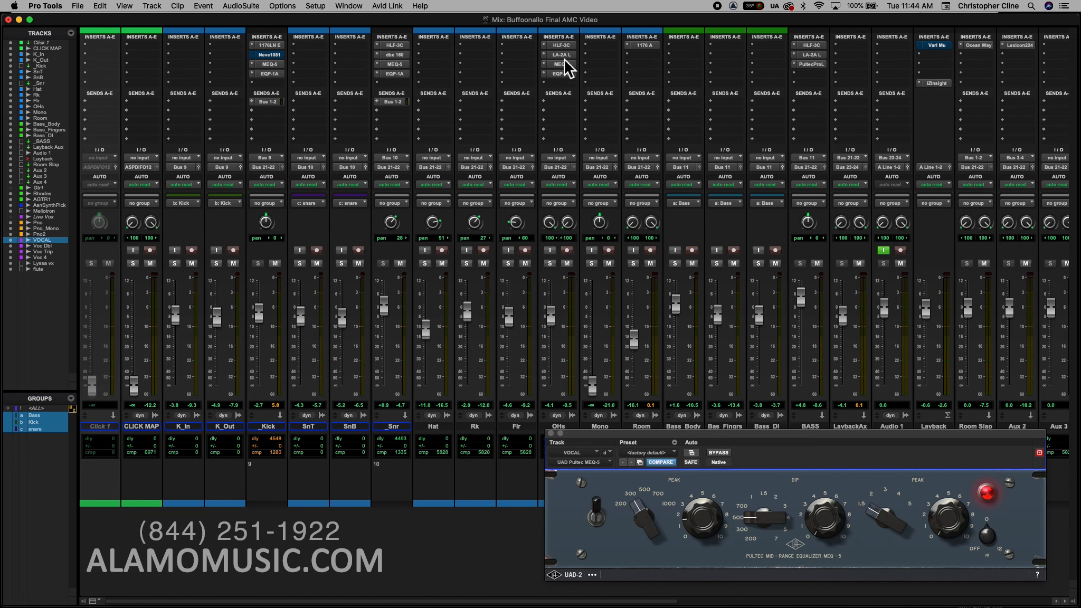
click(1036, 458)
Open the OHs track's HLF-3C filter and EQP-1A equalizer in separate windows above the MEQ-5.
click(561, 46)
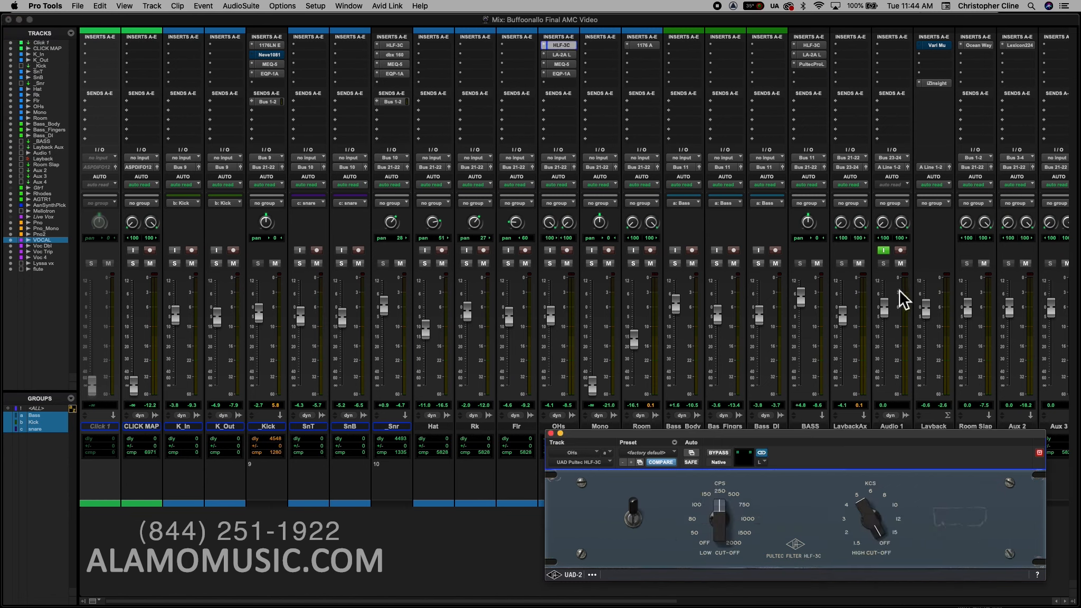
drag(1012, 432, 1058, 61)
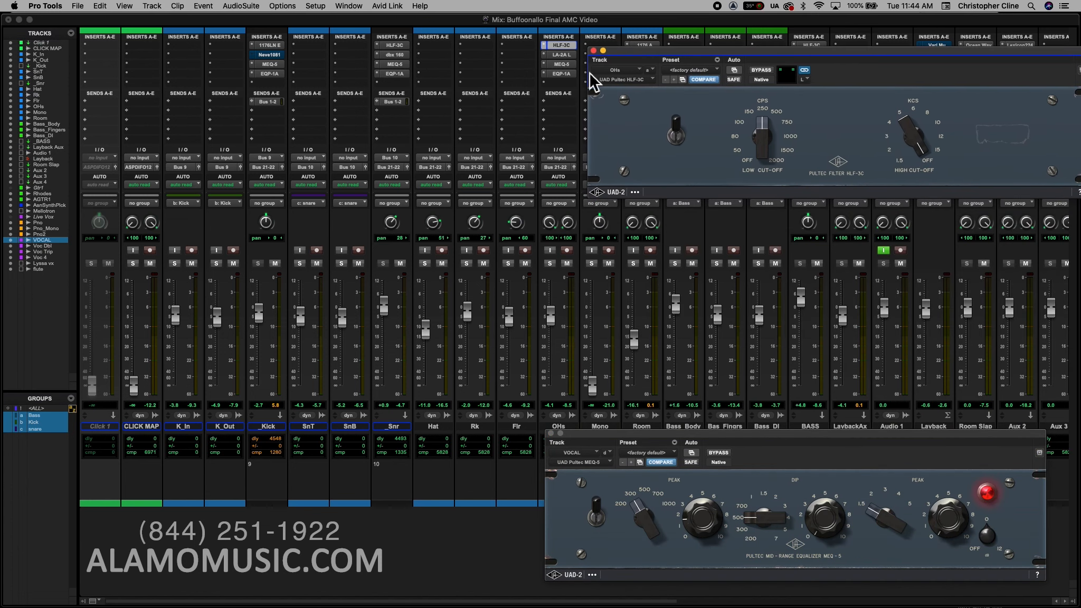
click(565, 75)
drag(734, 416, 751, 219)
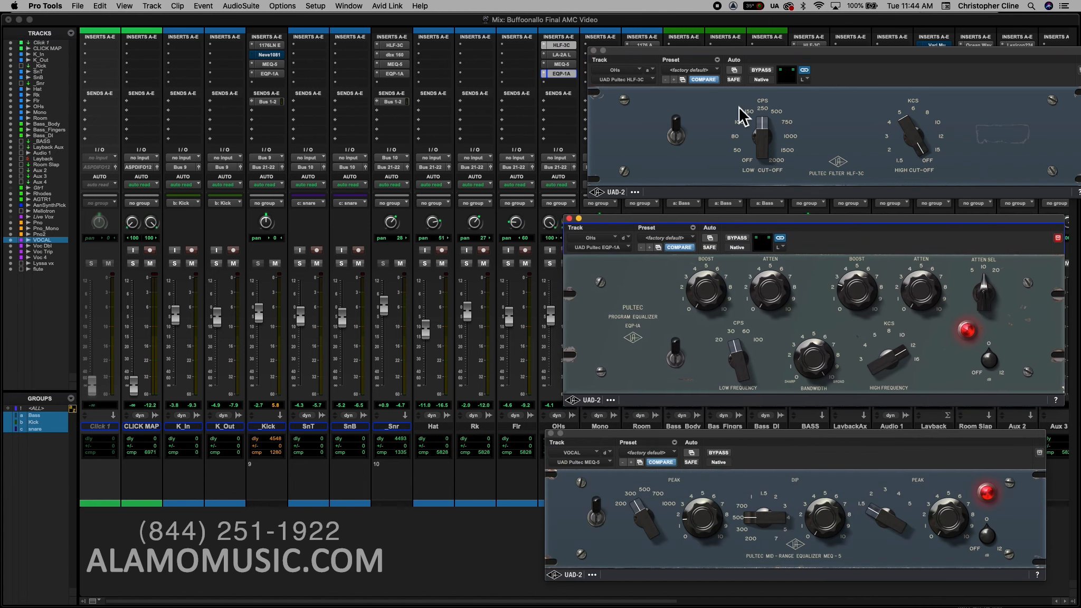
Stack the HLF-3C, EQP-1A and MEQ-5 windows in one column and place the _BASS track's Pultec-Pro Legacy beside them.
drag(723, 50, 701, 50)
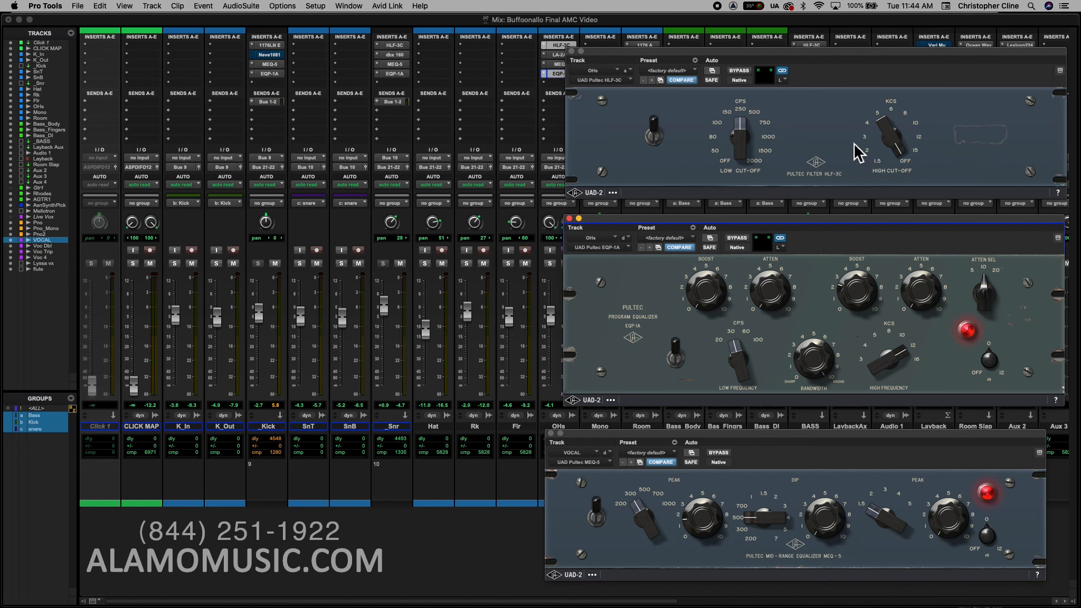
drag(789, 54, 228, 22)
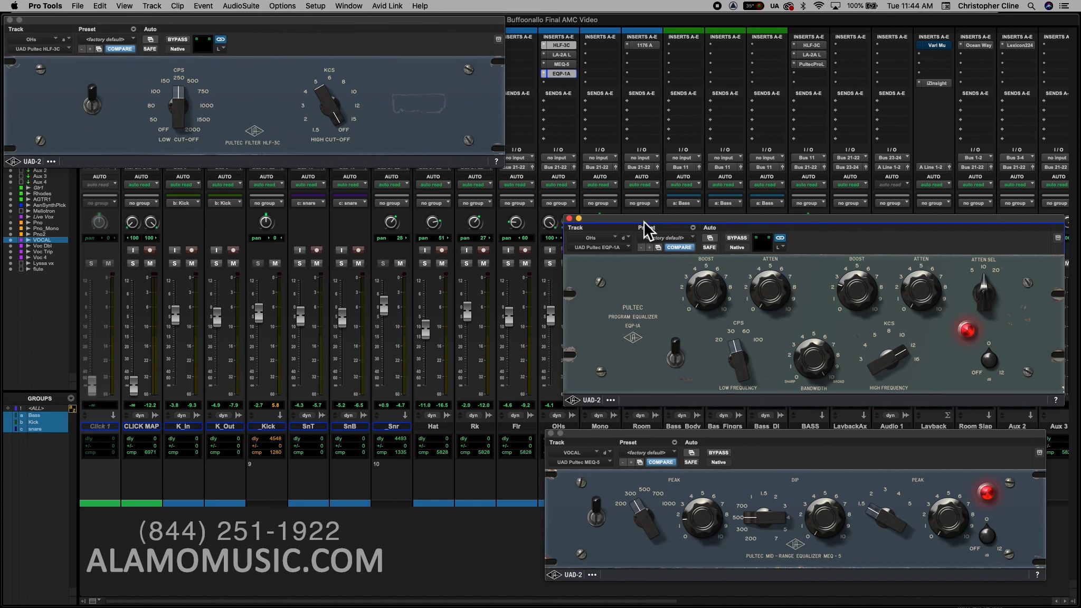
drag(644, 228, 88, 185)
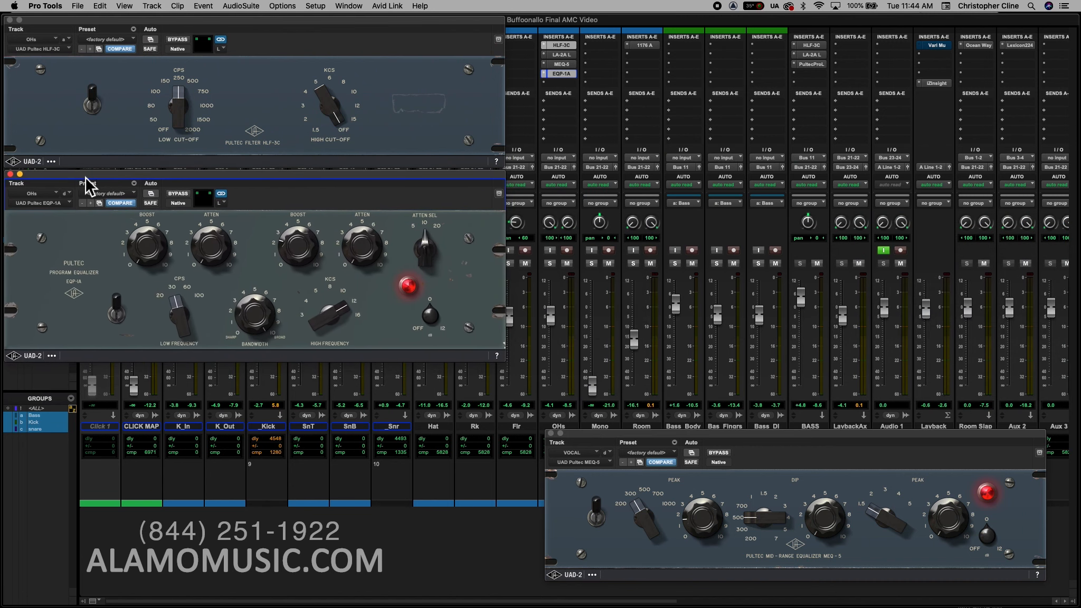
drag(622, 439, 77, 375)
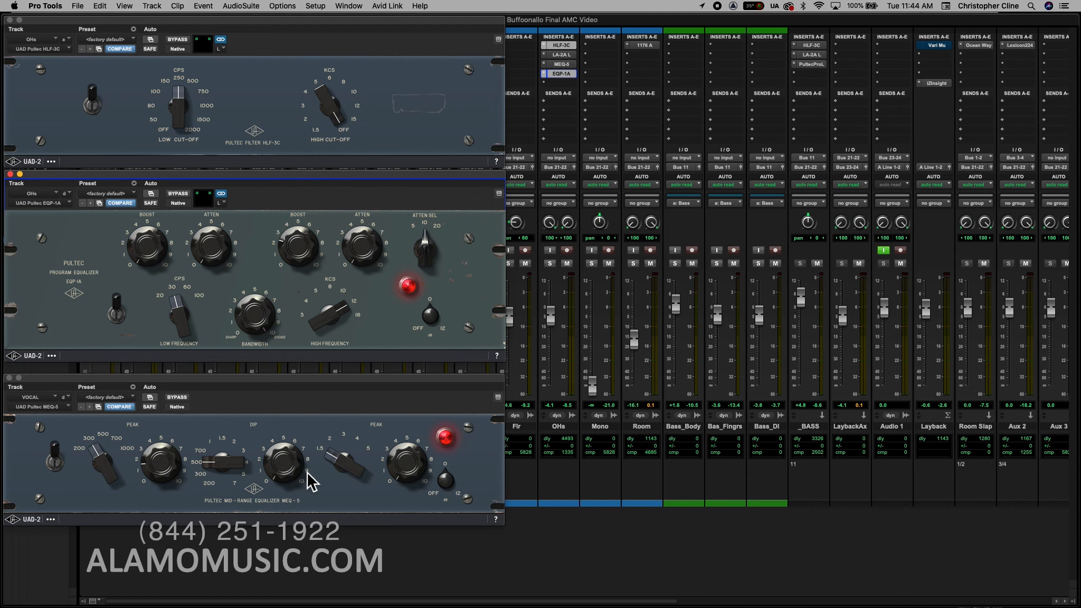
click(812, 64)
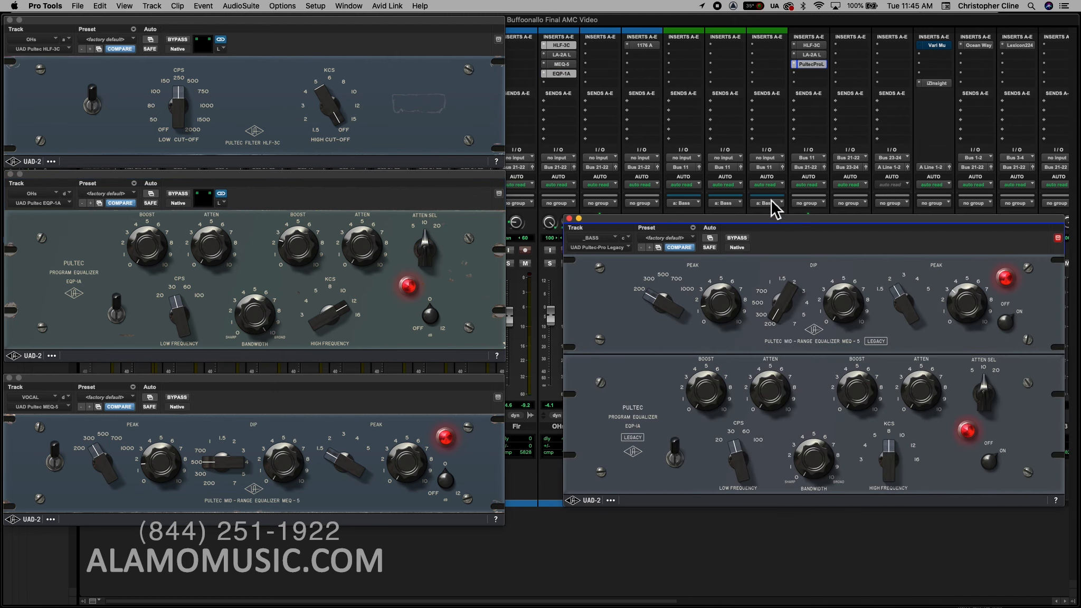
drag(760, 229, 729, 114)
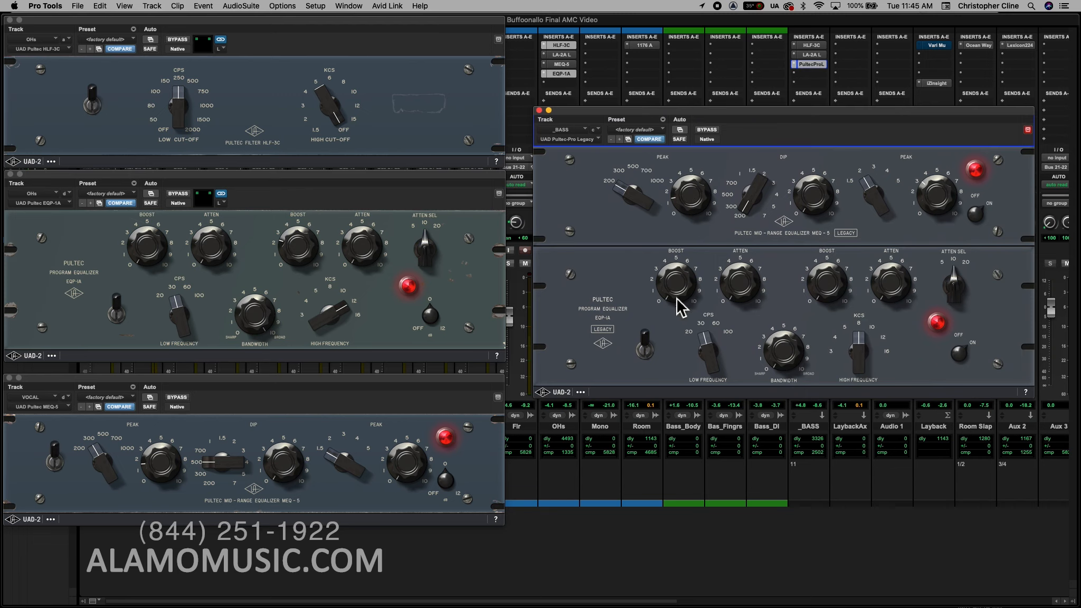